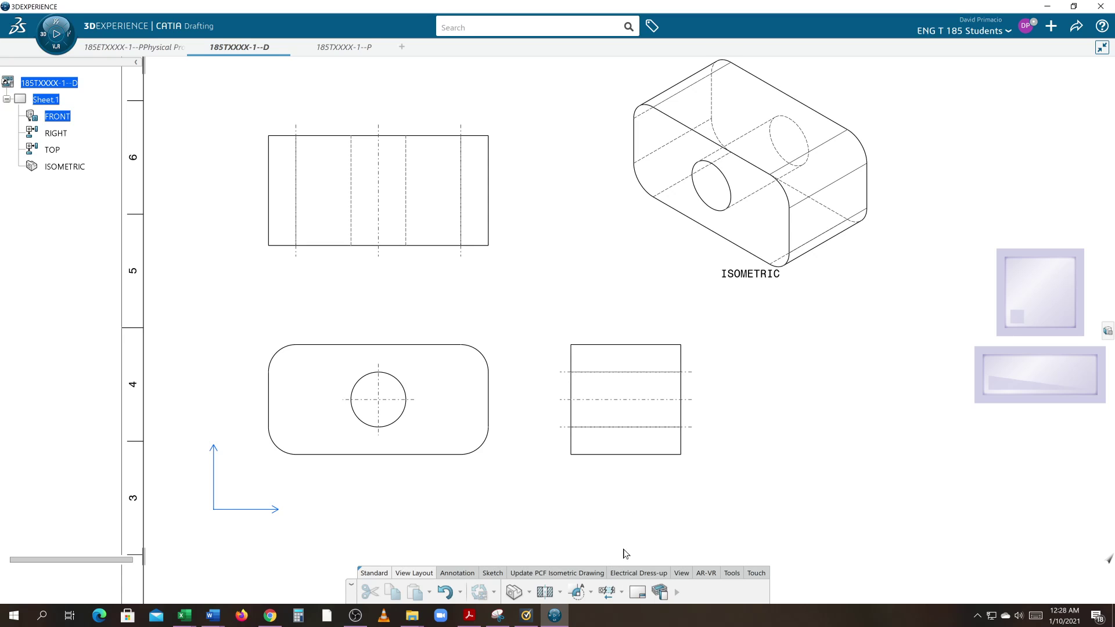
- Show the view frames on the sheet and shift the front view slightly down and to the right together with its aligned views
click(681, 574)
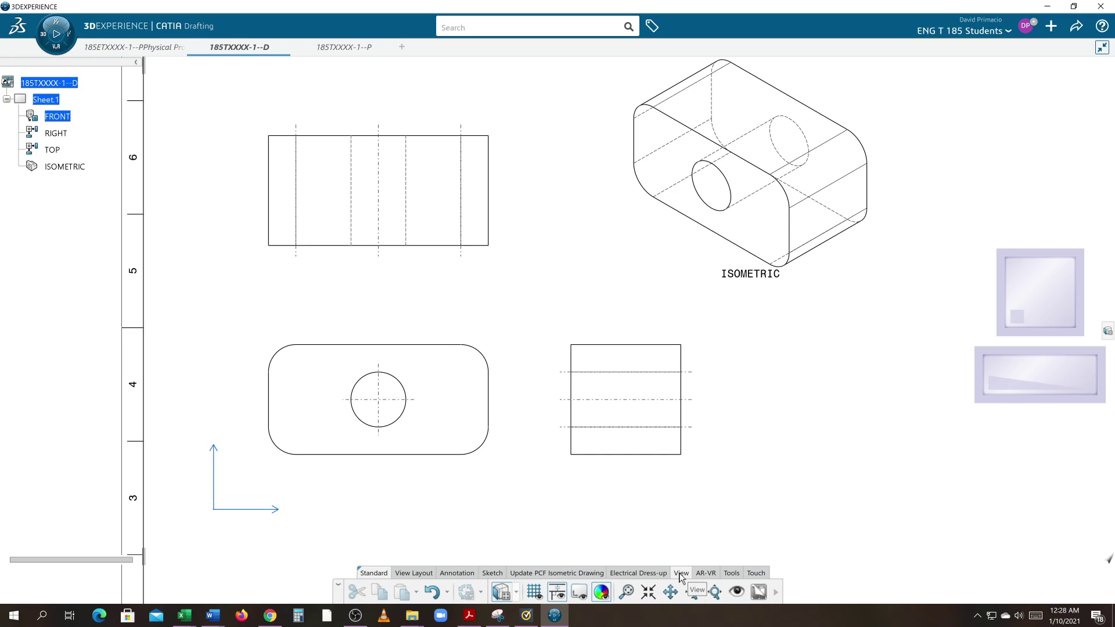
click(579, 592)
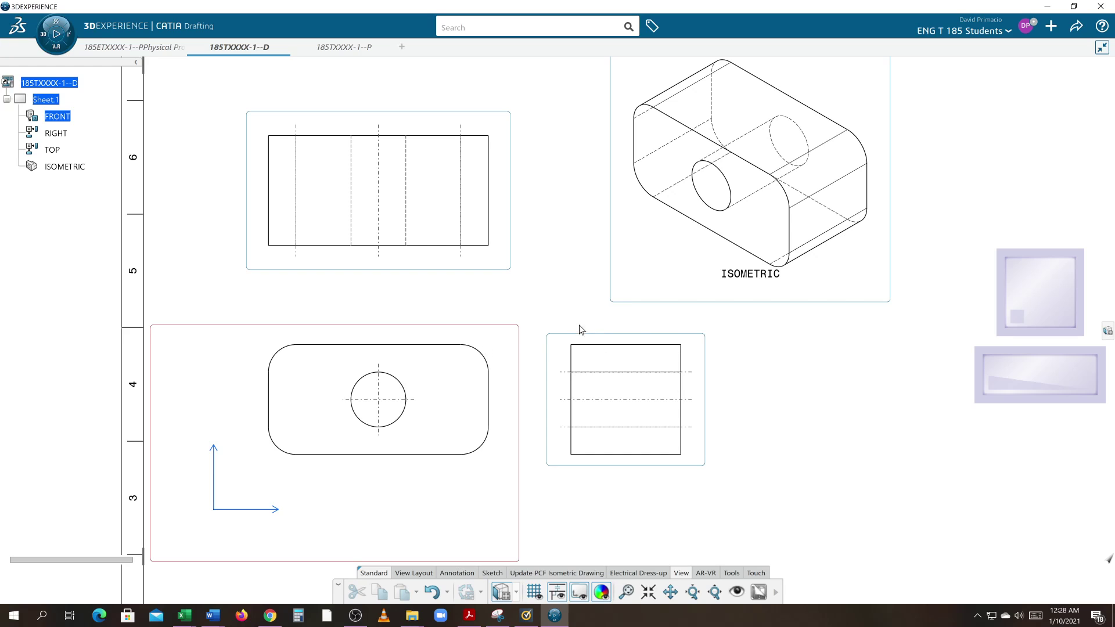
scroll(575, 319, down, 3)
scroll(572, 319, down, 2)
mouse_move(572, 319)
middle_down()
mouse_move(643, 394)
mouse_move(689, 389)
middle_up()
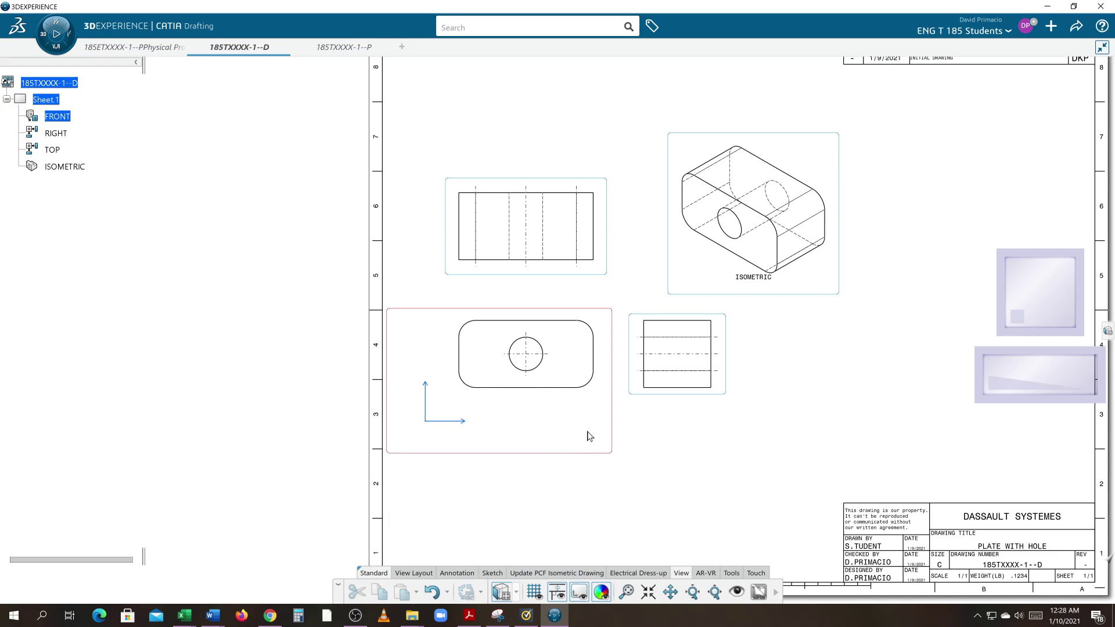
click(541, 453)
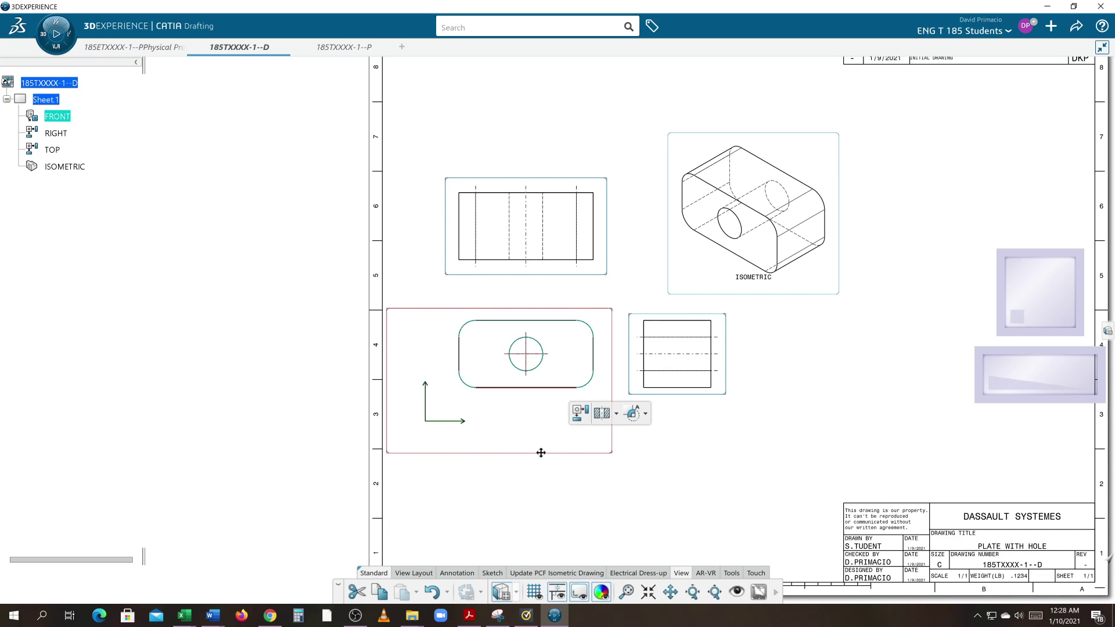
mouse_move(541, 453)
mouse_down()
mouse_move(531, 500)
mouse_move(642, 500)
mouse_move(558, 476)
mouse_move(580, 528)
mouse_move(620, 490)
mouse_move(524, 470)
mouse_move(236, 500)
mouse_move(144, 480)
mouse_move(269, 480)
mouse_move(562, 376)
mouse_move(605, 426)
mouse_move(573, 557)
mouse_move(235, 521)
mouse_move(307, 407)
mouse_move(755, 416)
mouse_move(702, 473)
mouse_move(559, 463)
mouse_up()
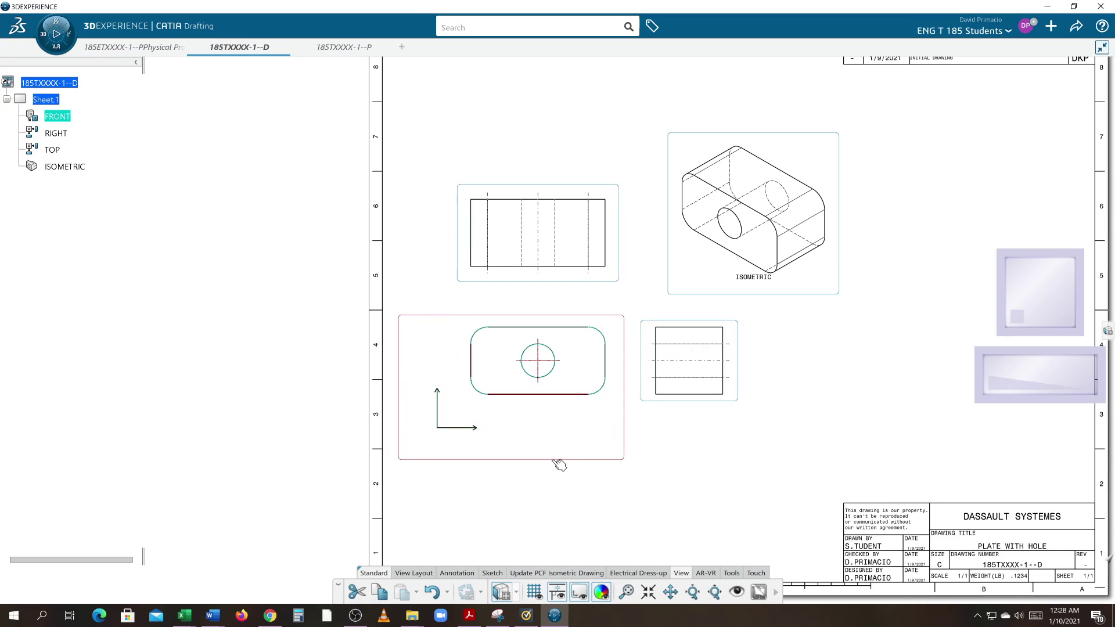
- Move the right view horizontally away from the front view to widen the gap between them
click(661, 402)
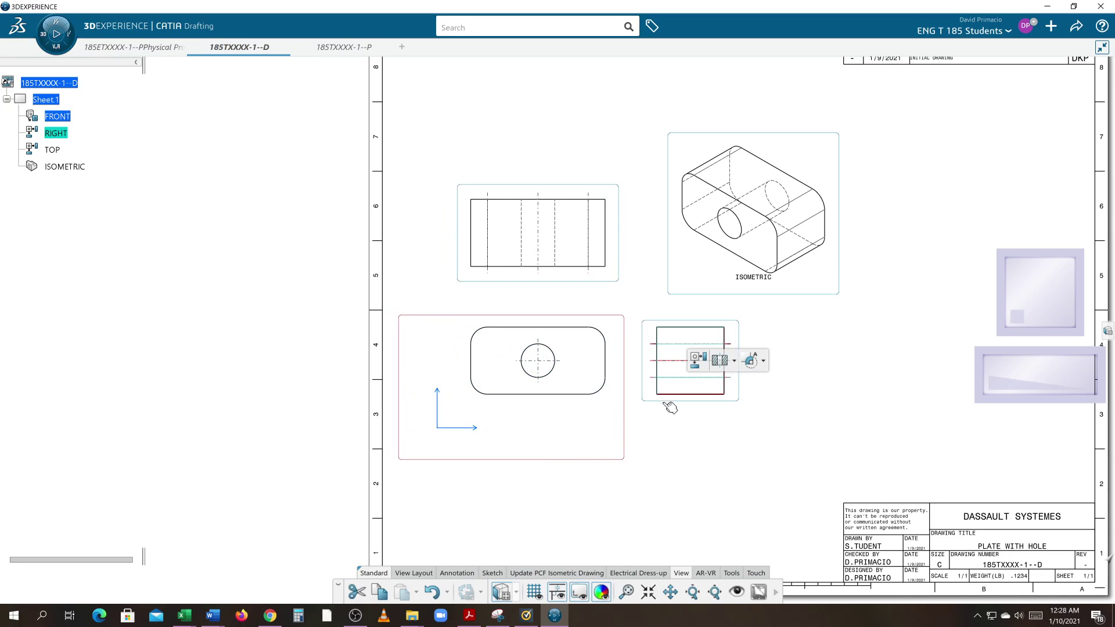
drag(663, 403, 808, 399)
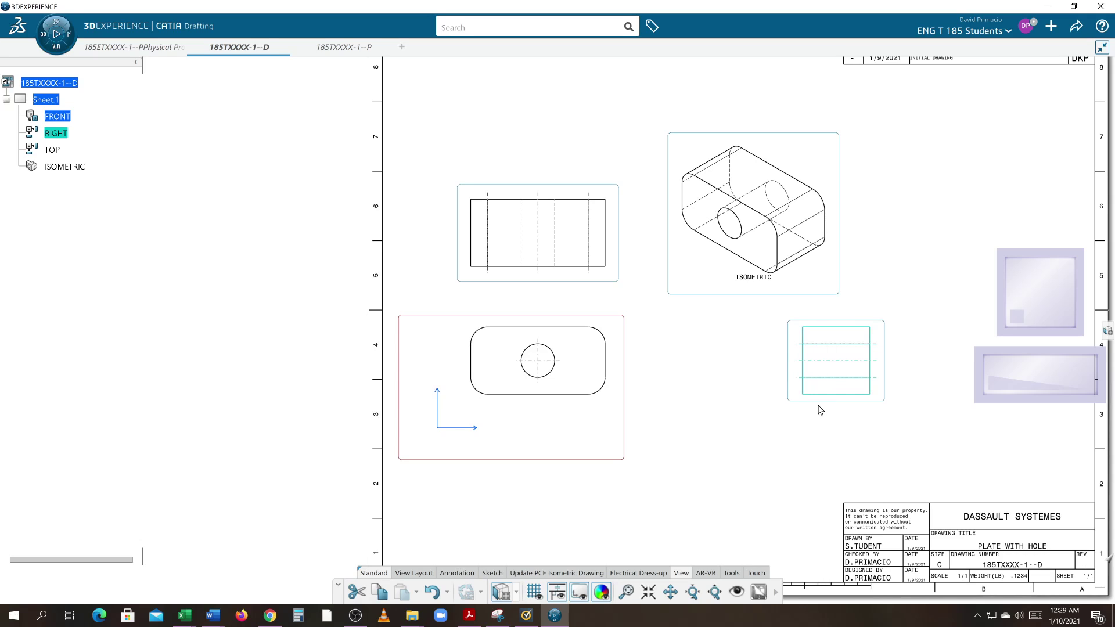
drag(822, 404, 697, 403)
click(721, 440)
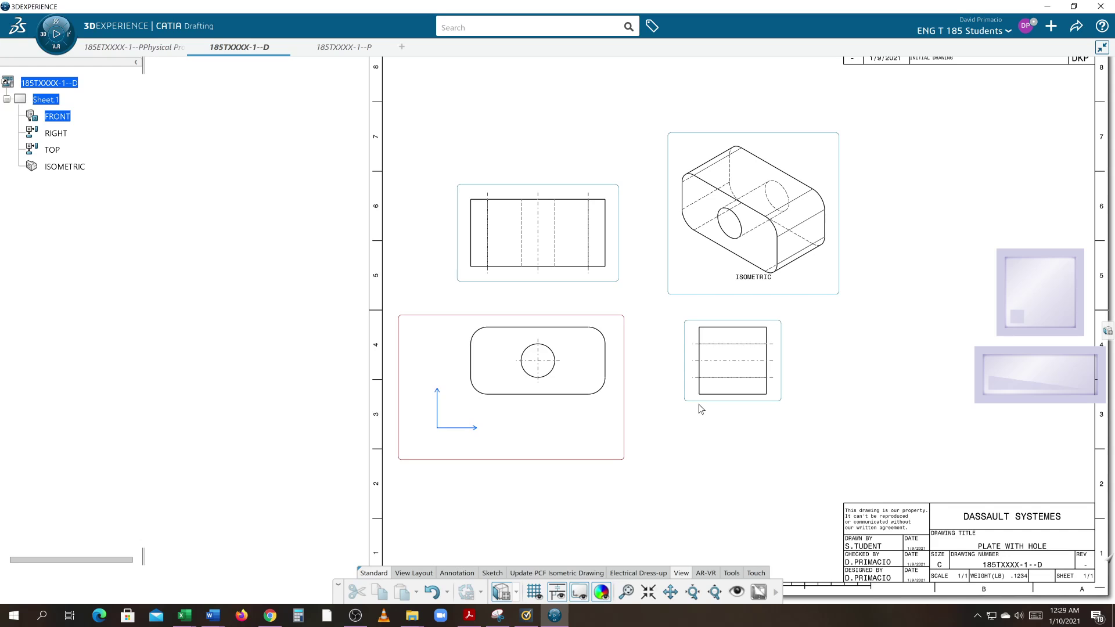
mouse_move(701, 406)
mouse_down()
mouse_move(500, 403)
mouse_move(697, 406)
mouse_up()
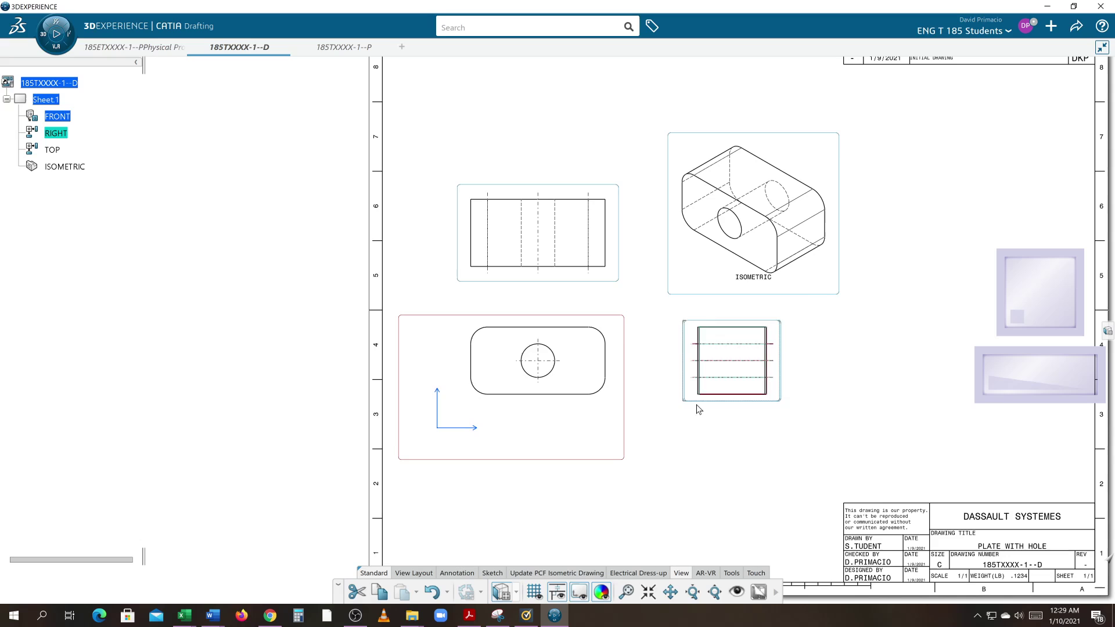
- Make the ISOMETRIC view the active view of the sheet
drag(600, 288, 653, 420)
scroll(672, 289, up, 3)
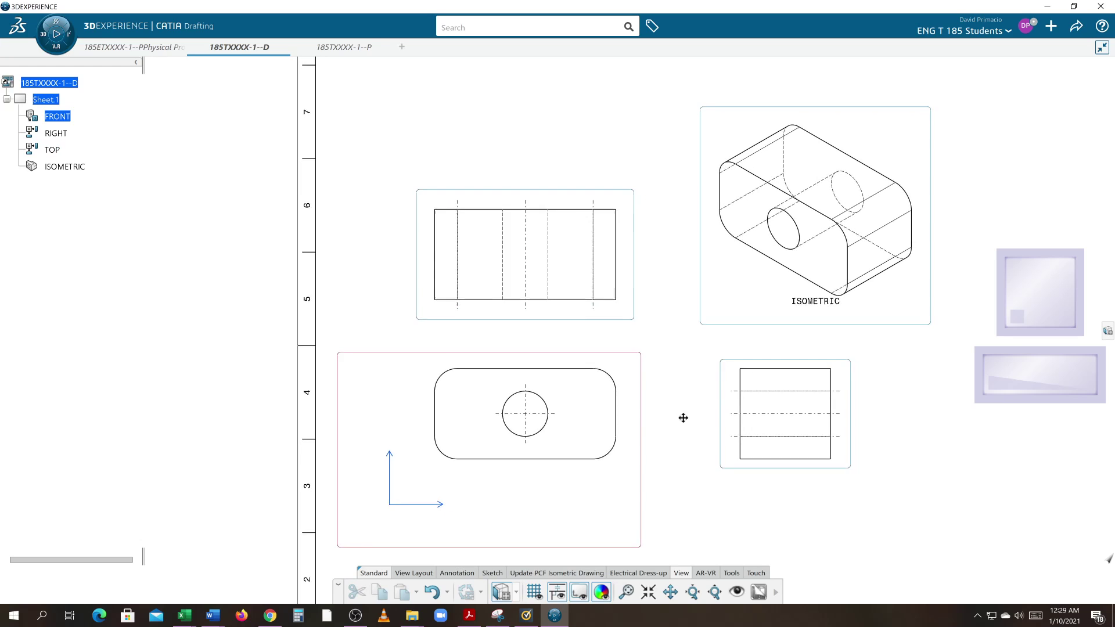
scroll(682, 418, up, 3)
middle_drag(663, 392, 571, 452)
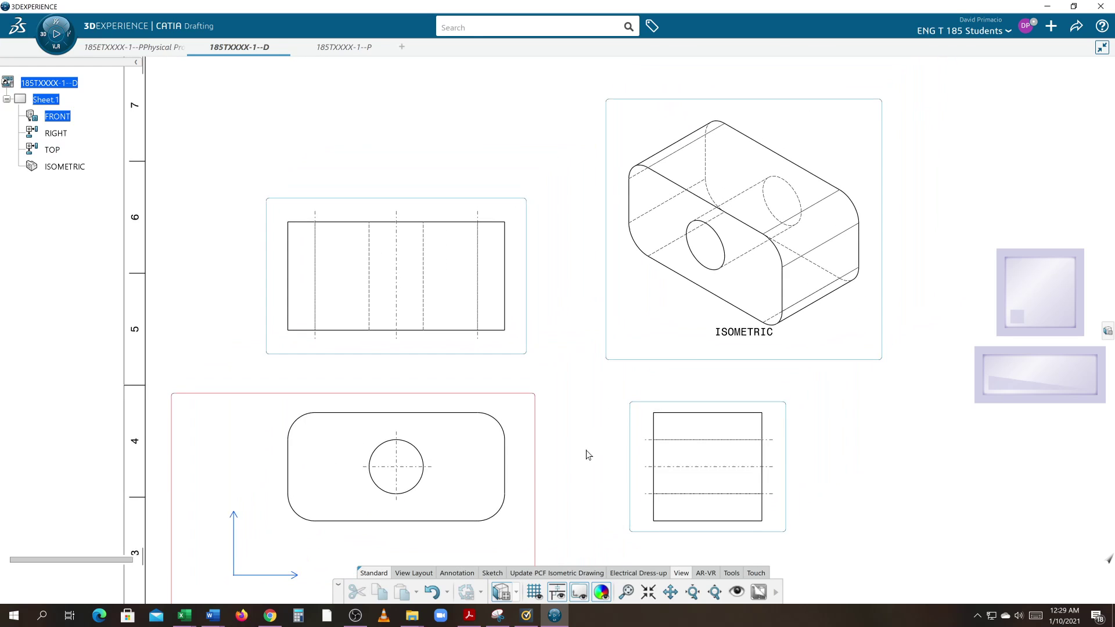
scroll(762, 373, up, 2)
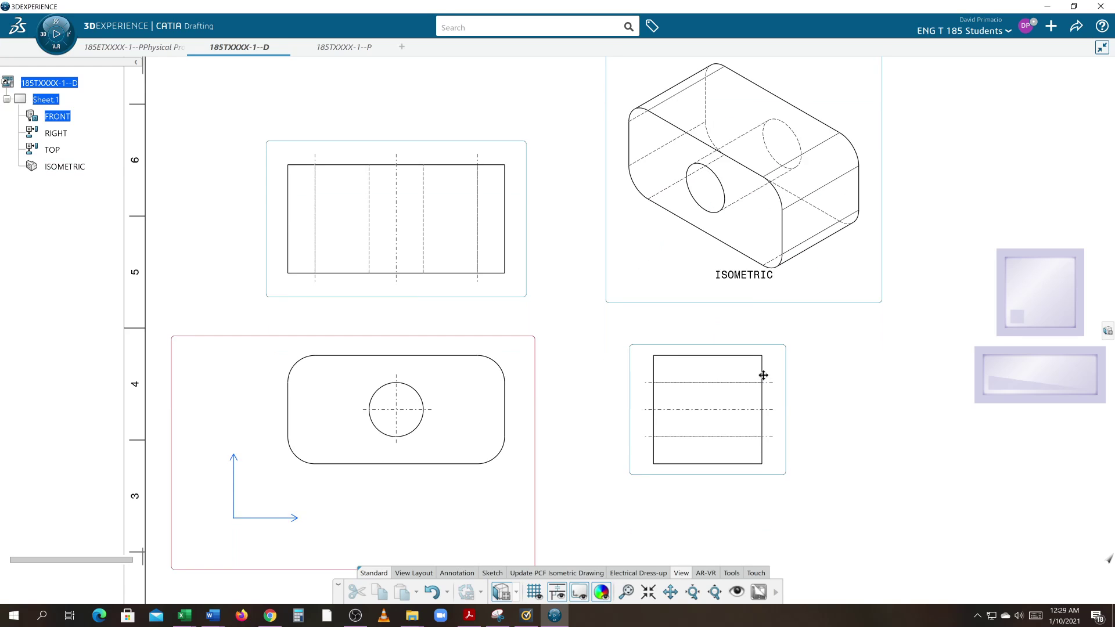
mouse_move(797, 333)
middle_down()
mouse_move(746, 410)
mouse_move(757, 403)
middle_up()
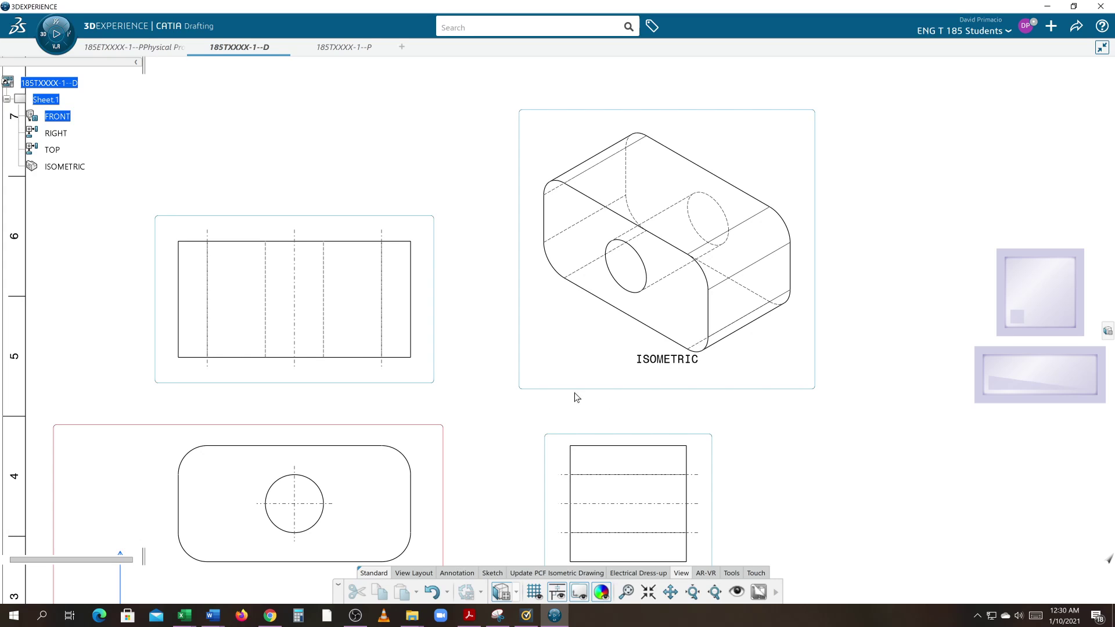
click(65, 167)
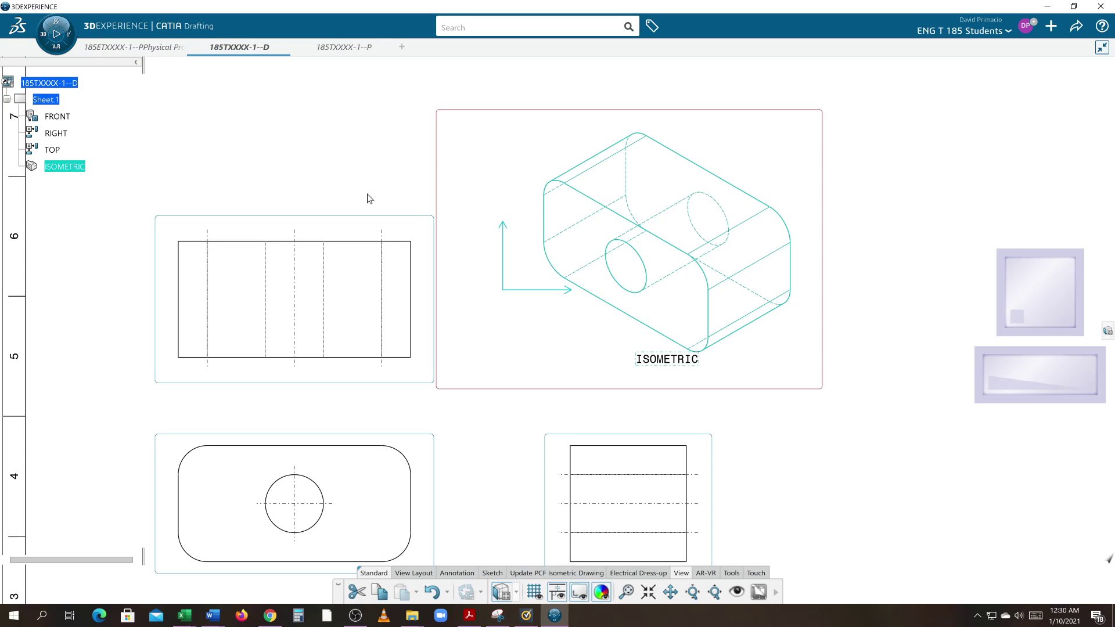
- Turn off Hidden Lines in the generation properties of the ISOMETRIC view and apply the change
right_click(60, 213)
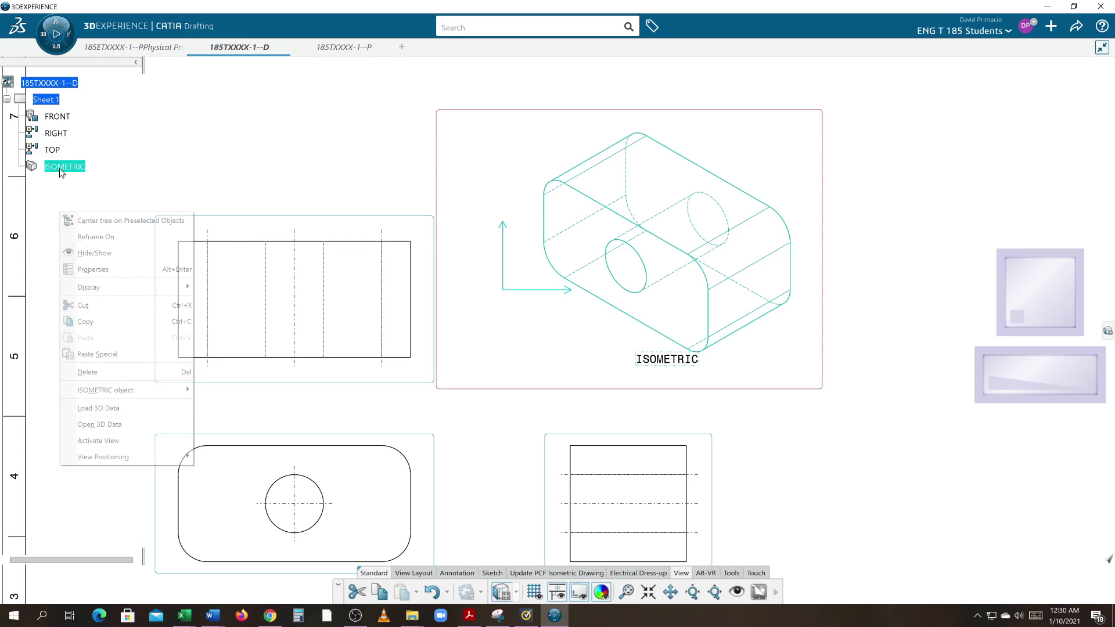
click(82, 269)
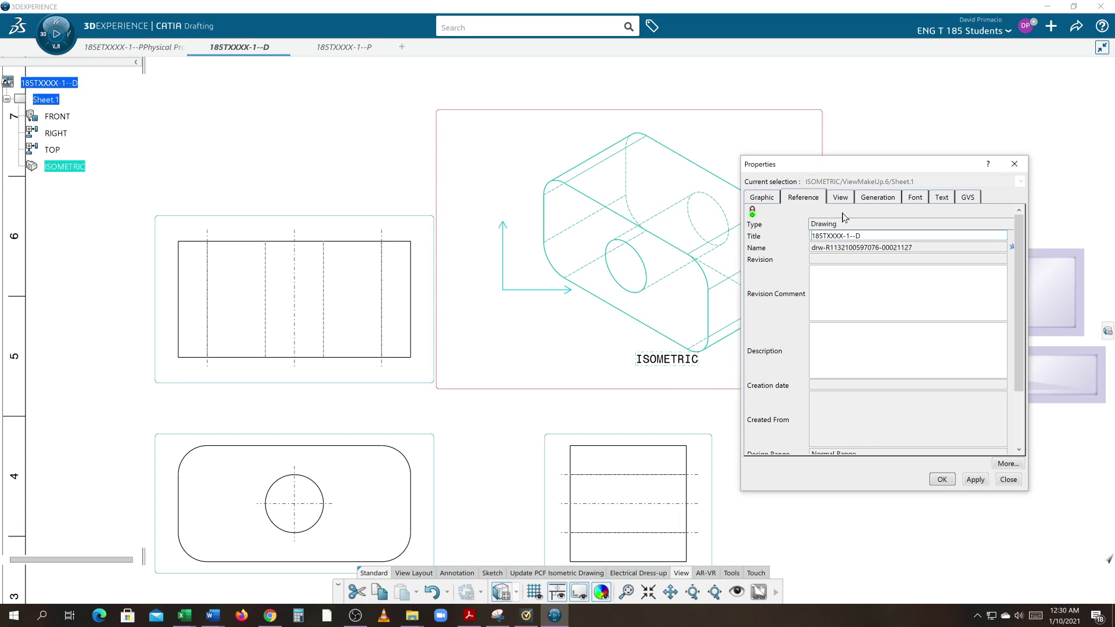
click(865, 199)
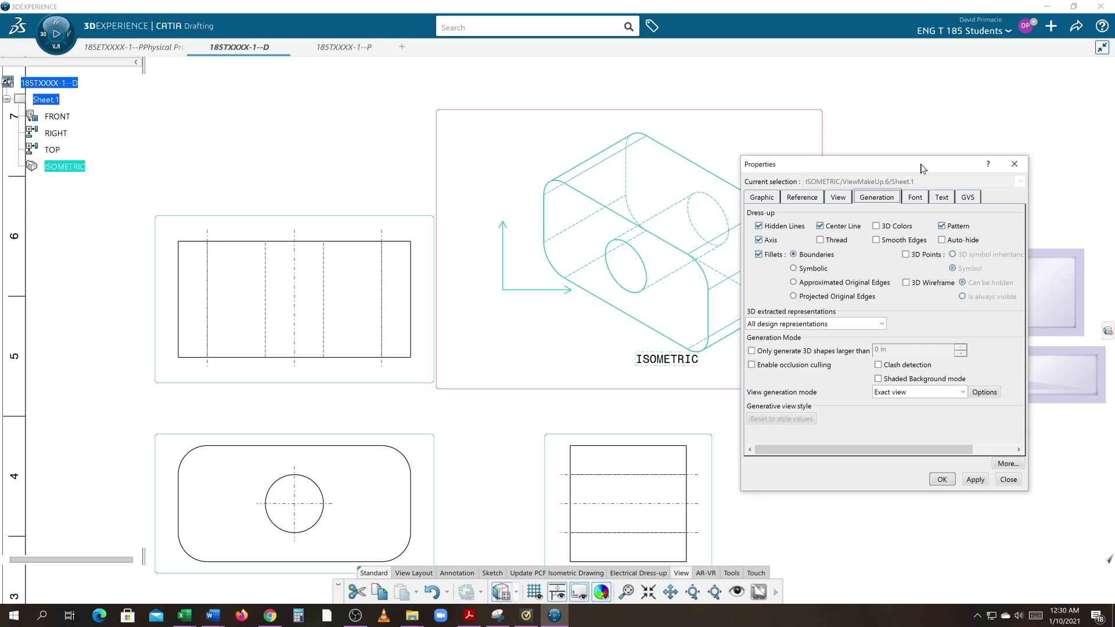
drag(923, 169, 982, 147)
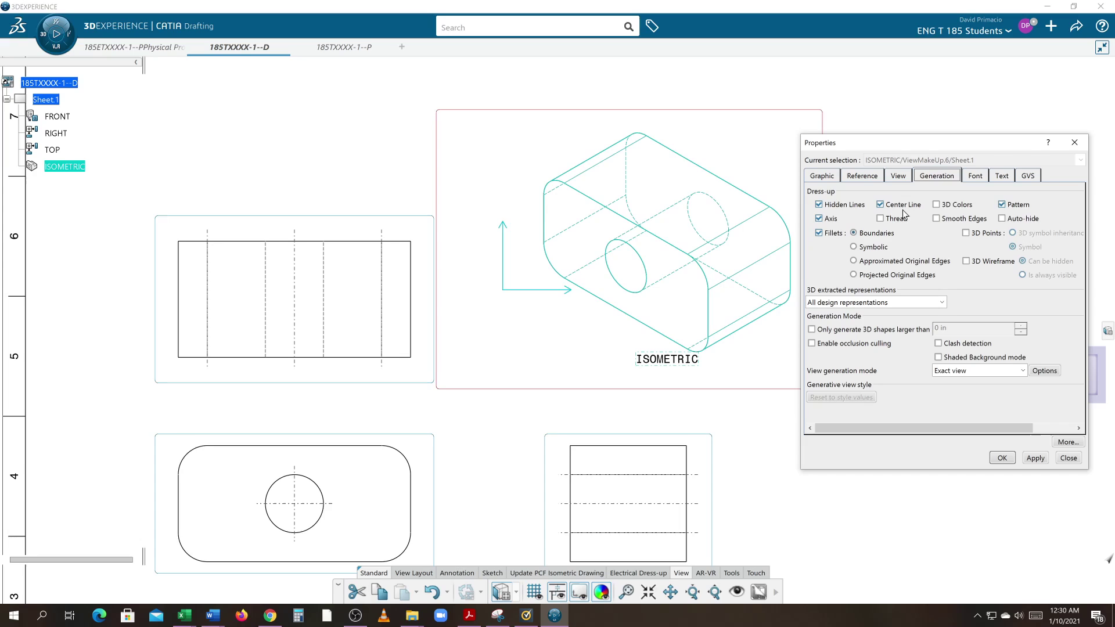
click(842, 207)
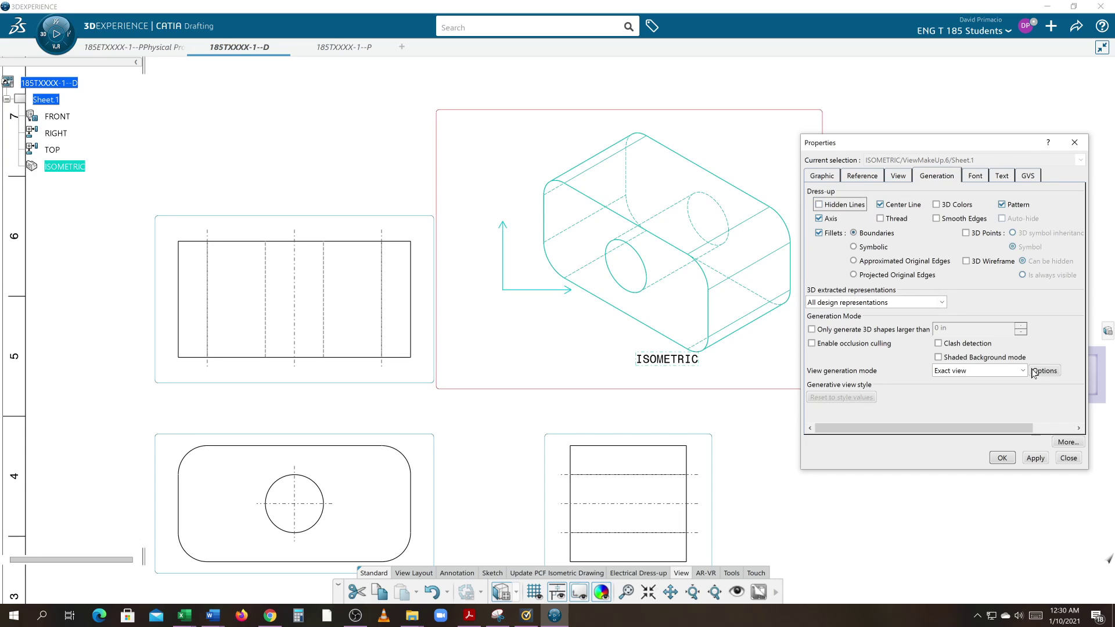
click(1035, 458)
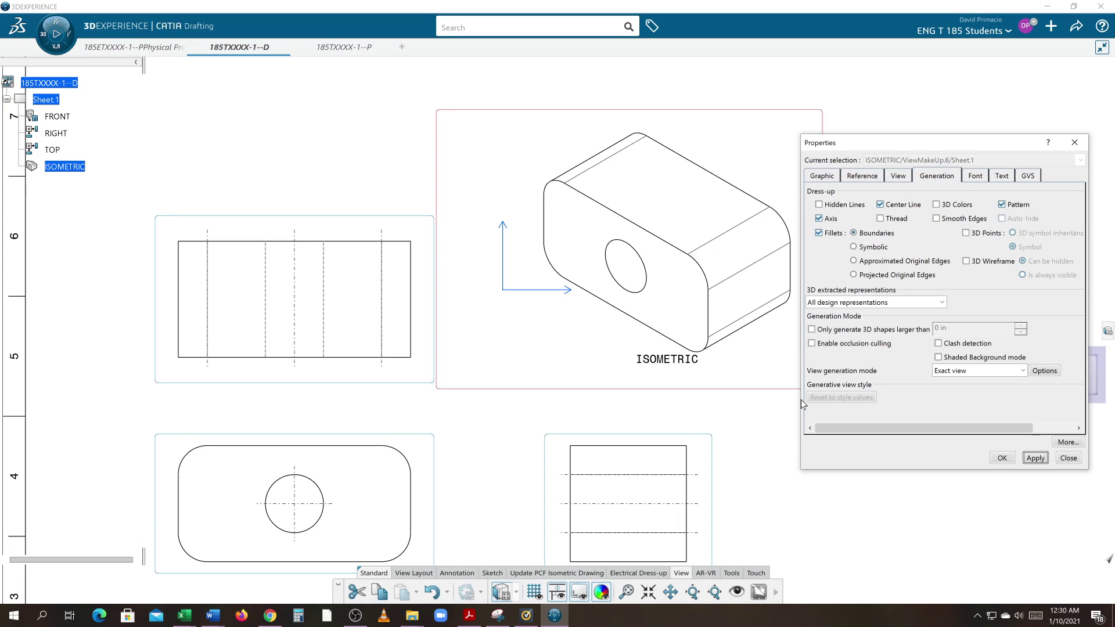
- Turn off Fillets for the ISOMETRIC view, accept its properties and clear the selection
click(820, 234)
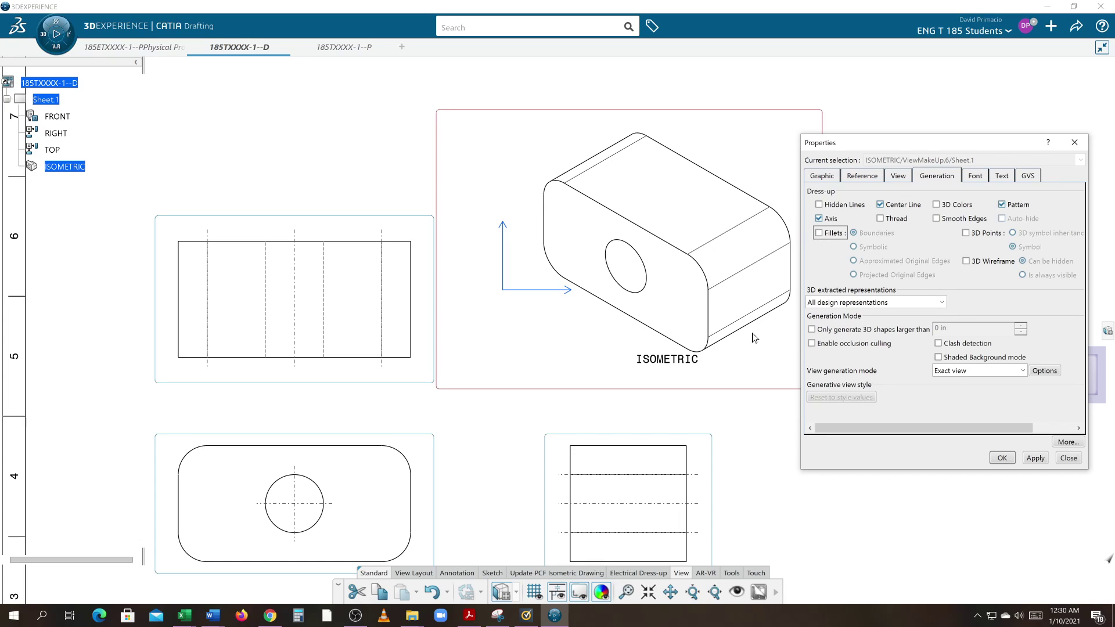
click(1033, 458)
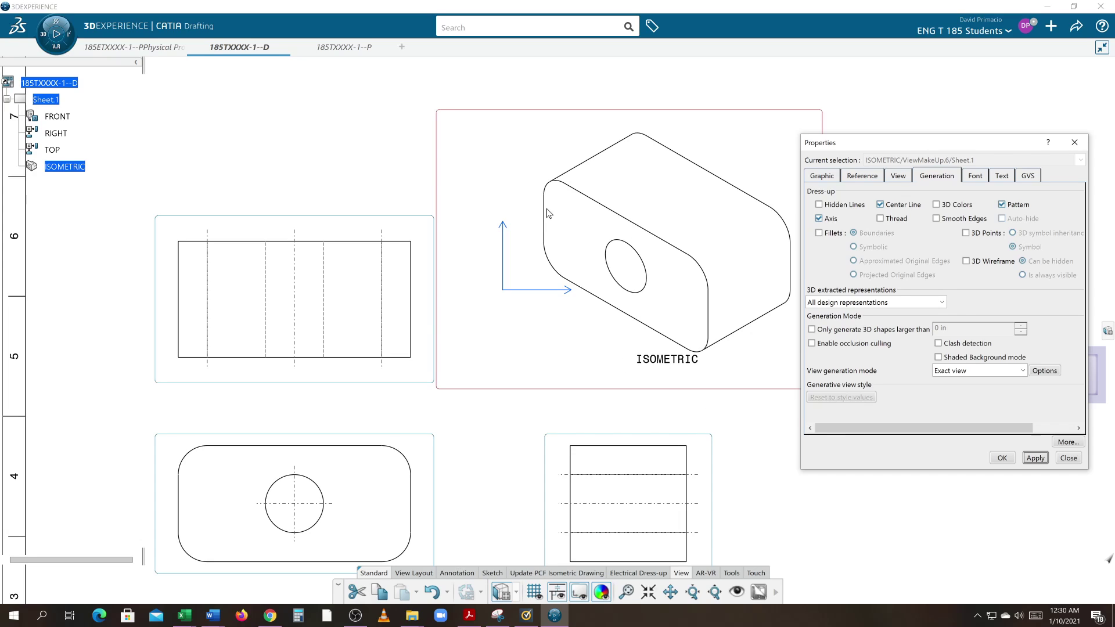
click(1000, 458)
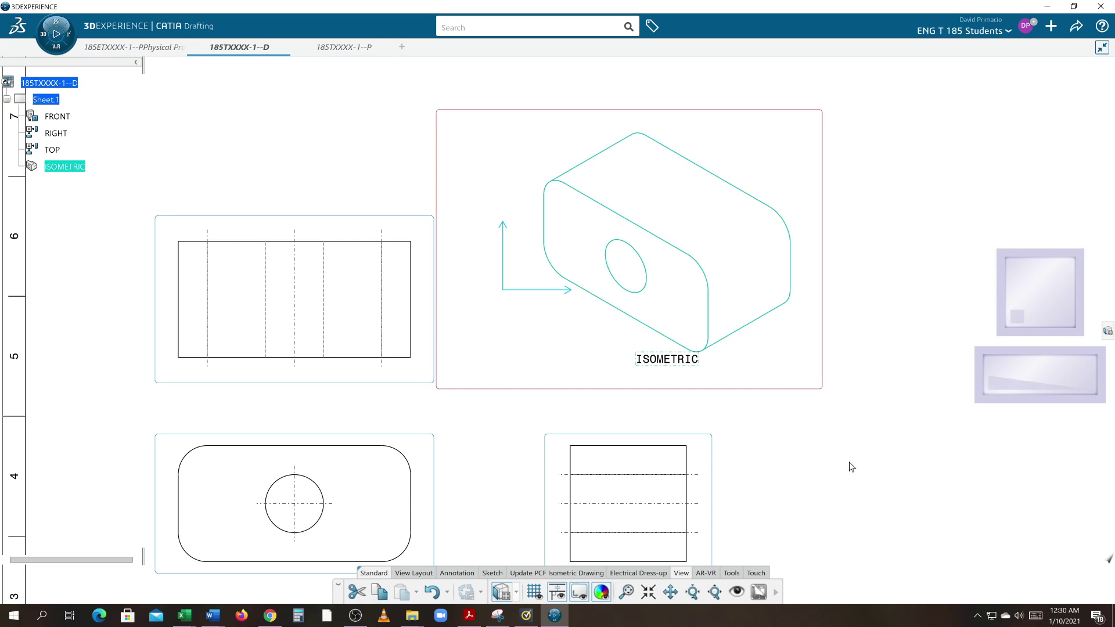
click(852, 467)
- Inspect the overlapping lines in the right view and make RIGHT the active view
mouse_move(811, 455)
middle_down()
mouse_move(824, 398)
mouse_move(828, 410)
mouse_move(796, 403)
mouse_move(803, 411)
middle_up()
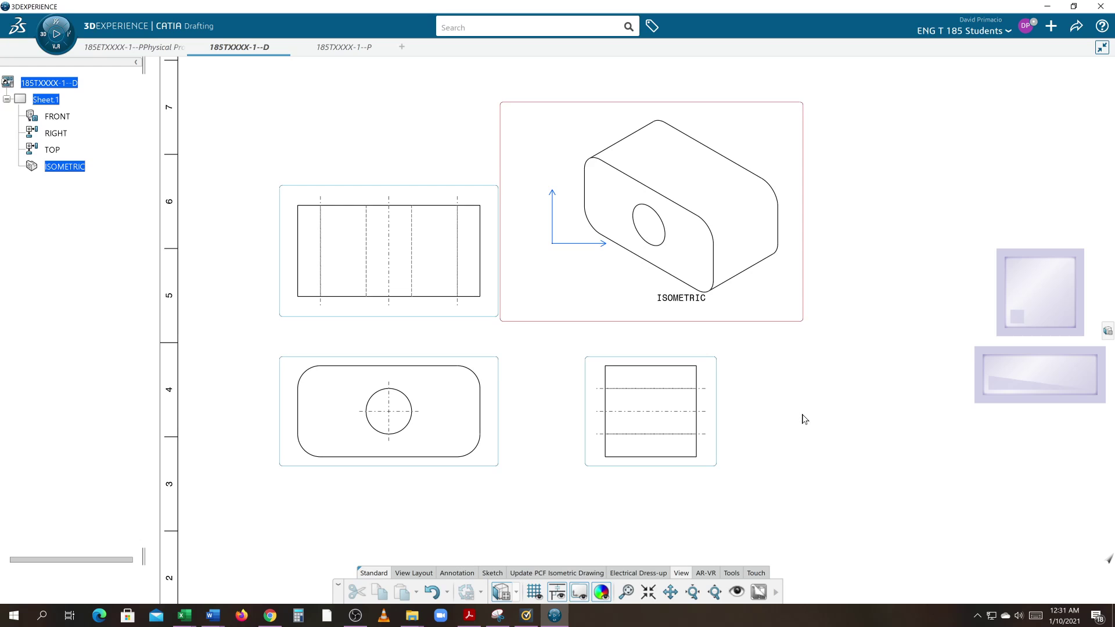
middle_drag(803, 416, 803, 425)
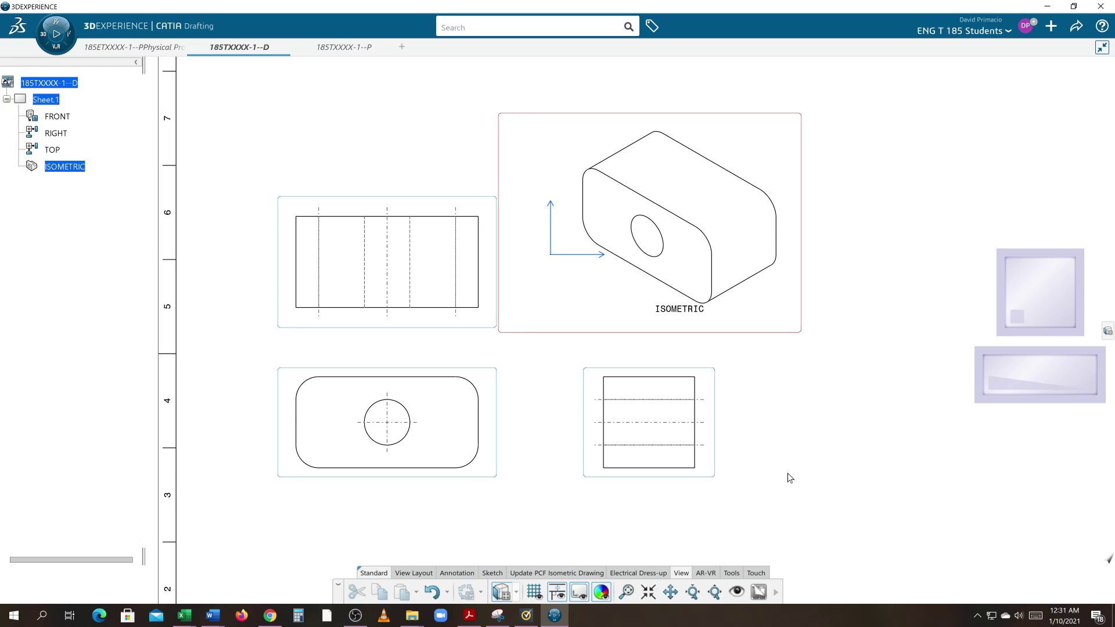
mouse_move(790, 478)
middle_down()
mouse_move(745, 473)
mouse_move(749, 443)
mouse_move(819, 480)
mouse_move(768, 400)
mouse_move(816, 438)
mouse_move(806, 376)
middle_up()
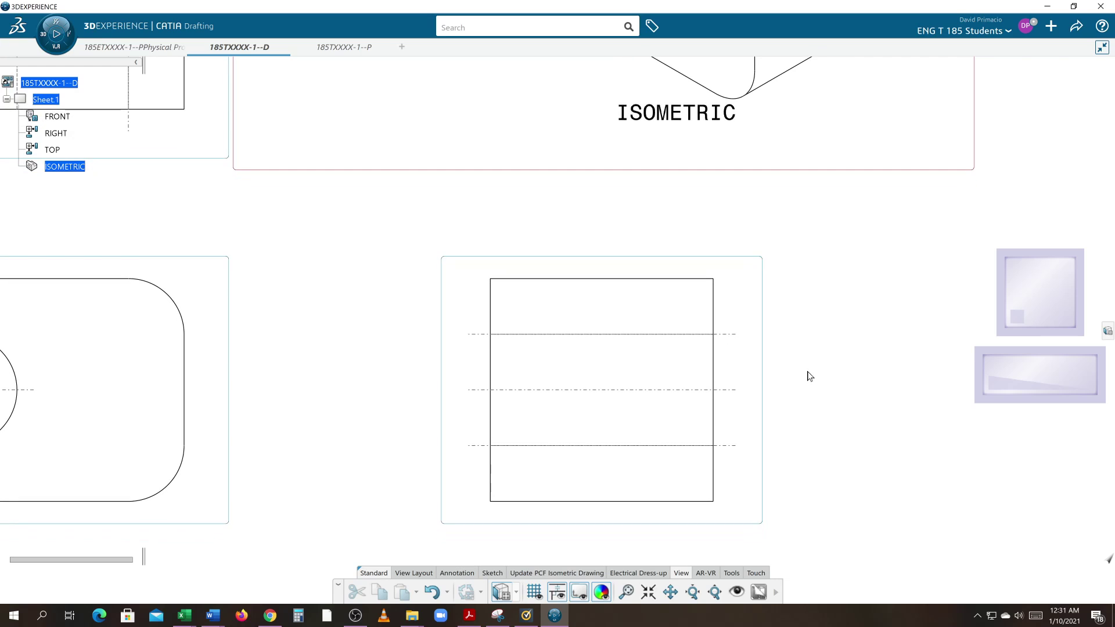
click(481, 447)
click(478, 335)
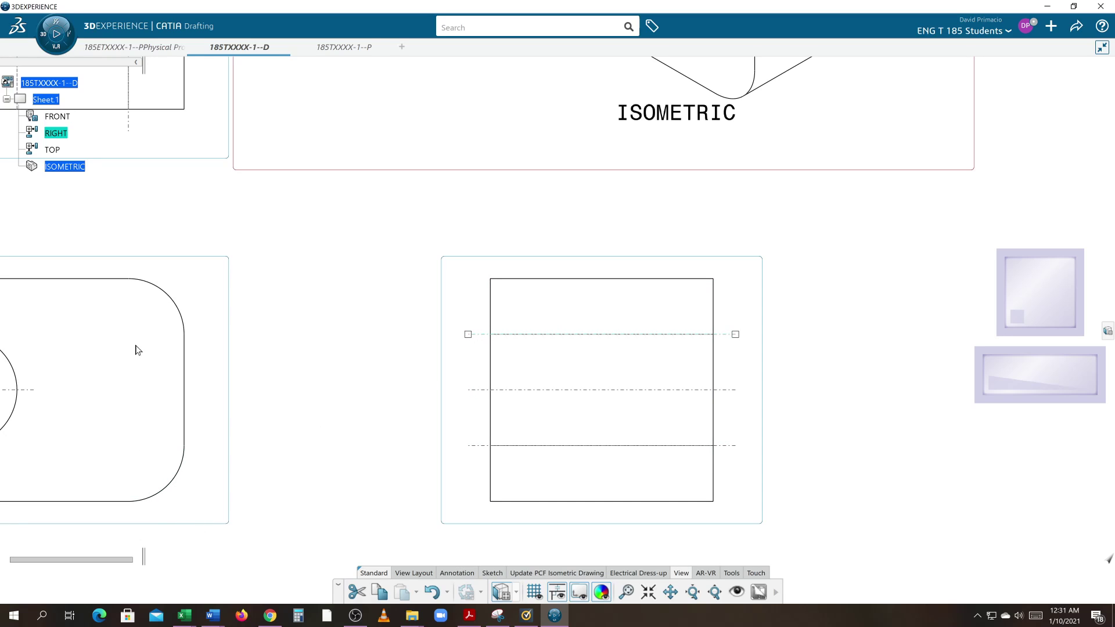
click(439, 466)
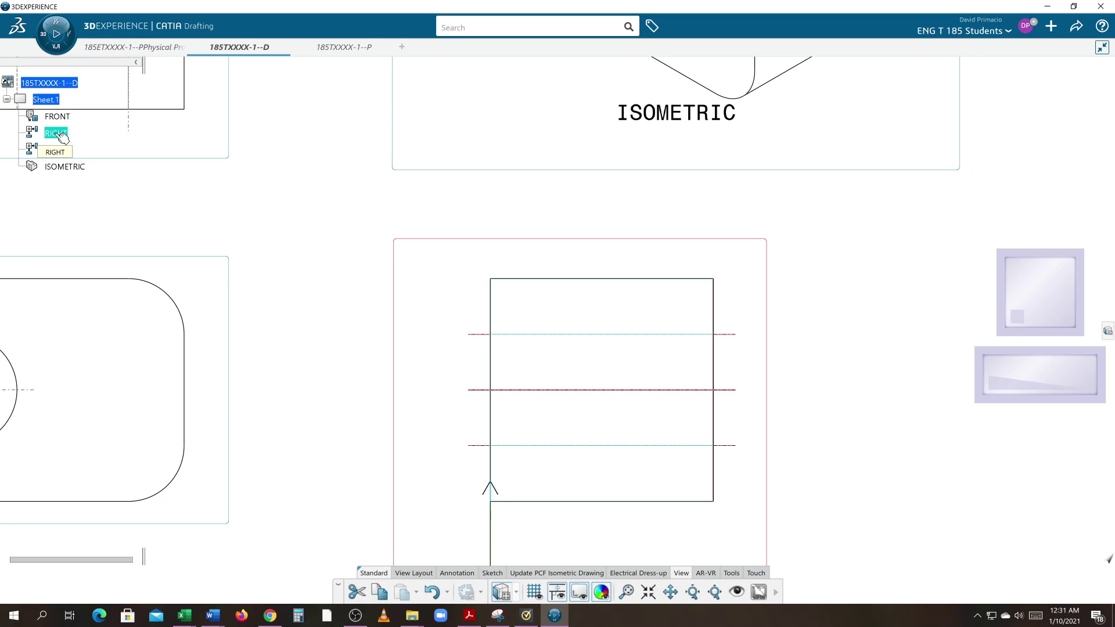
- Turn off Axis and Fillets in the generation properties of the RIGHT view, applying each change
mouse_move(325, 421)
middle_down()
mouse_move(316, 413)
mouse_move(366, 370)
mouse_move(384, 373)
middle_up()
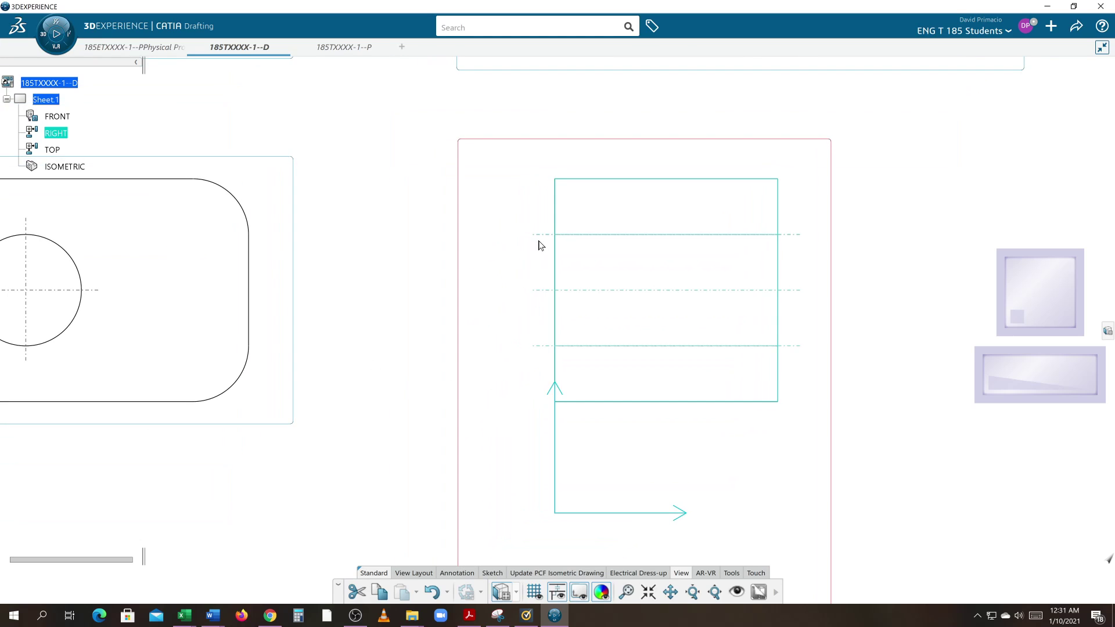
click(62, 134)
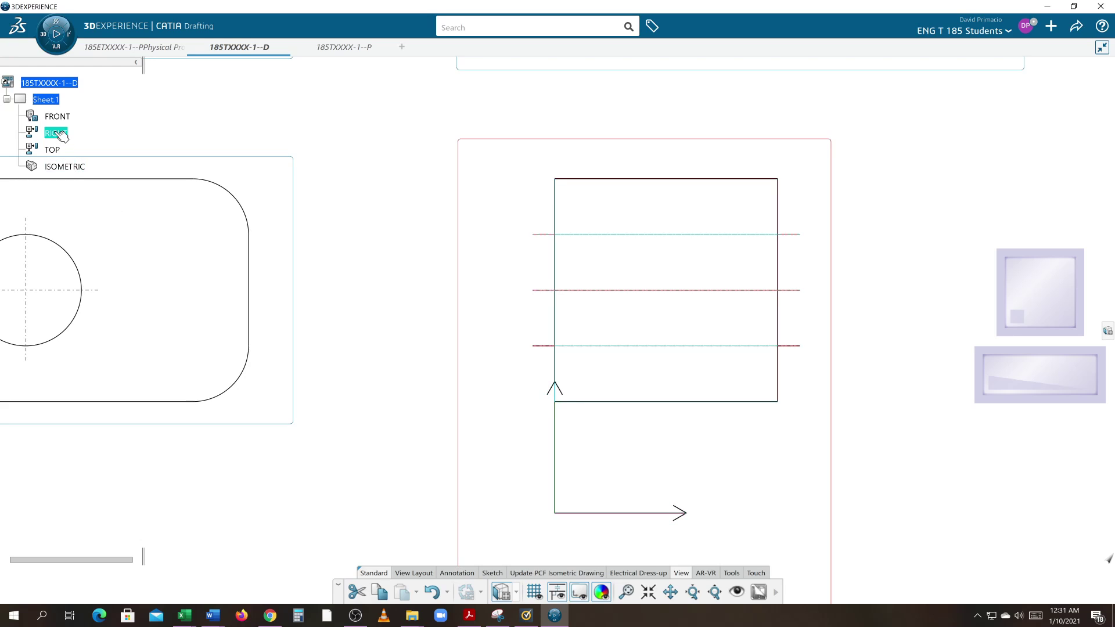
right_click(55, 134)
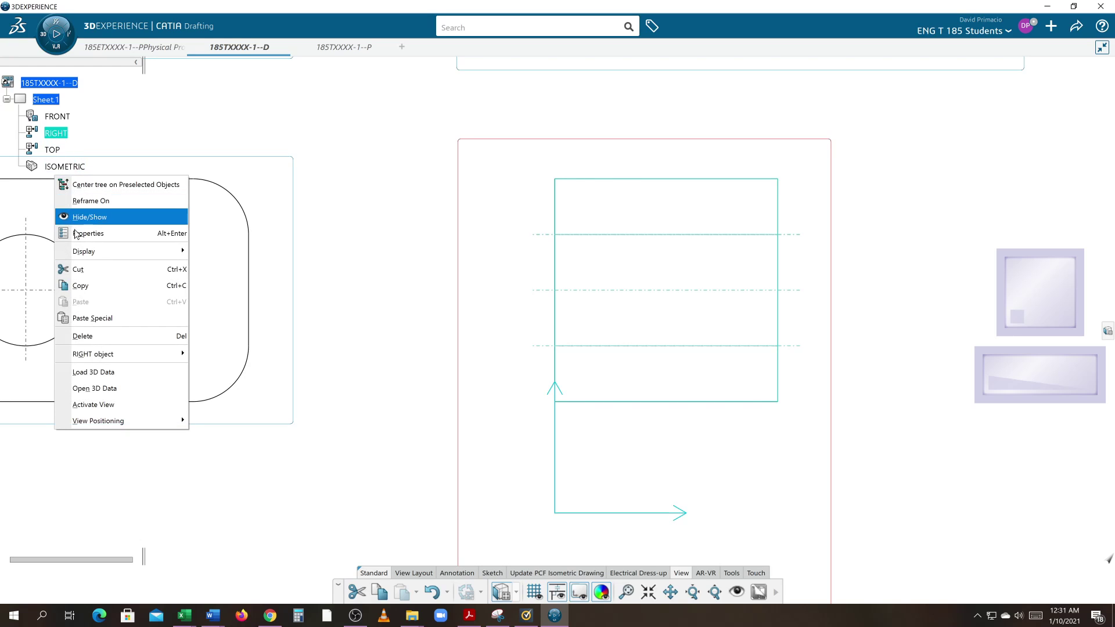
click(113, 233)
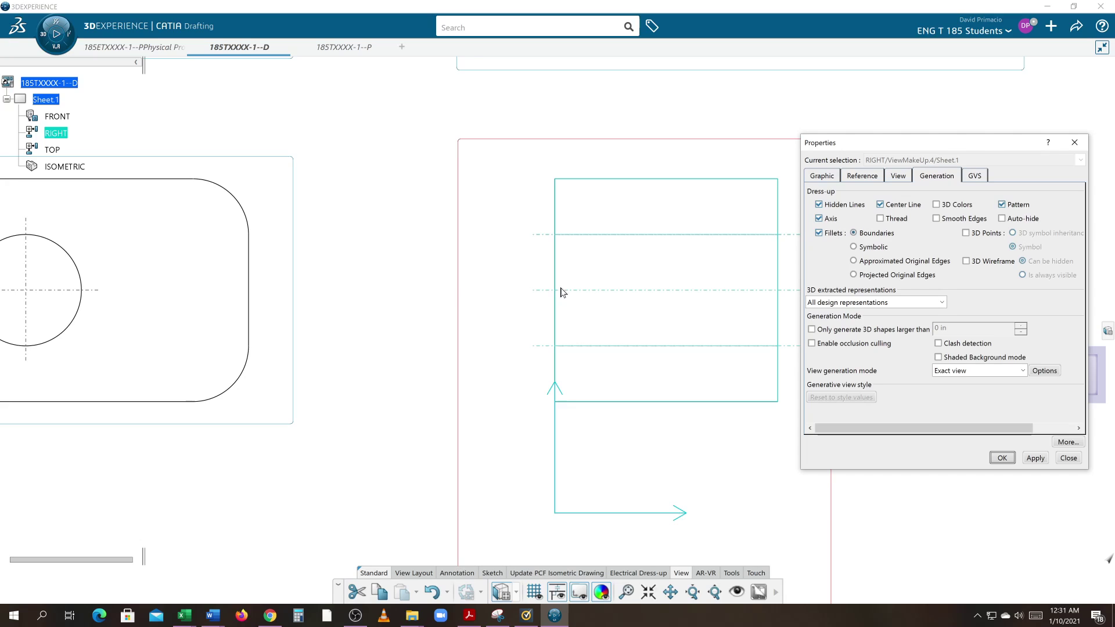
click(819, 219)
click(1036, 458)
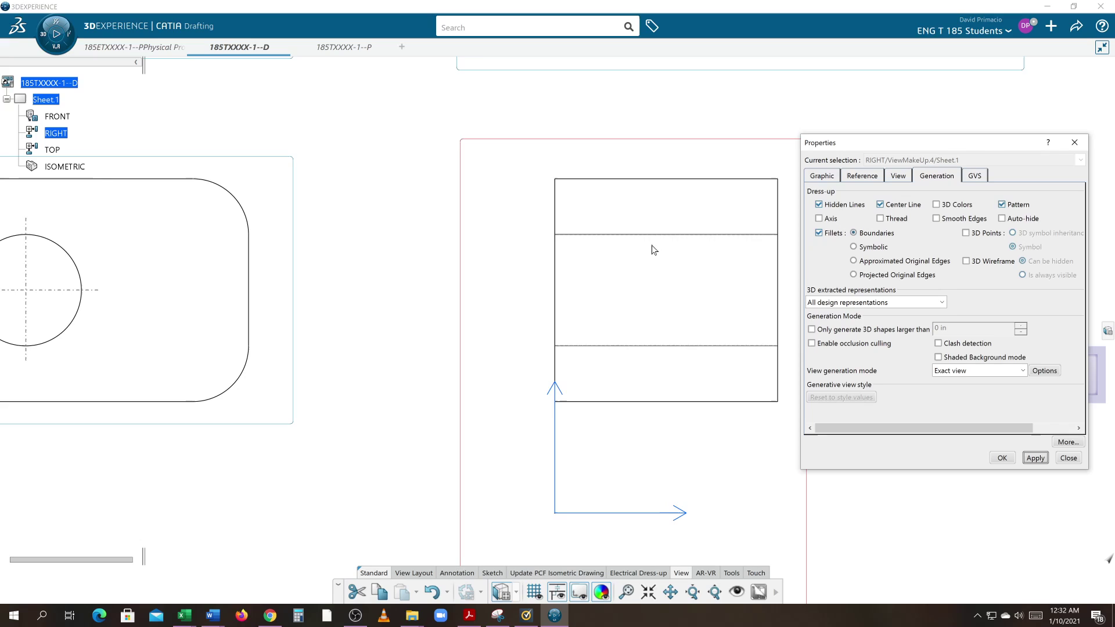
click(819, 233)
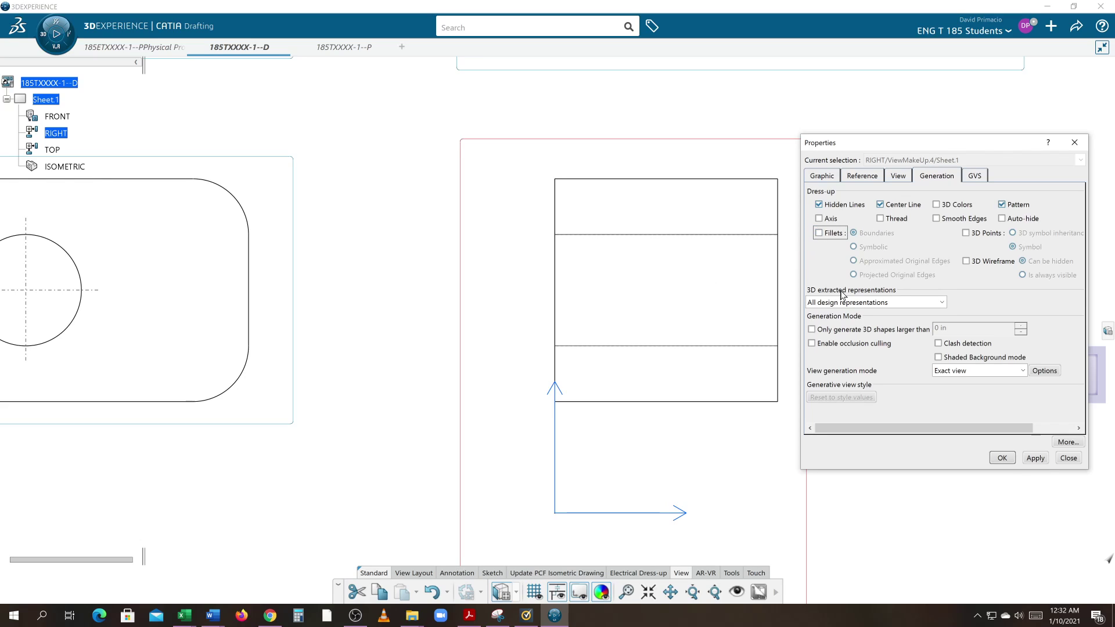
click(1034, 459)
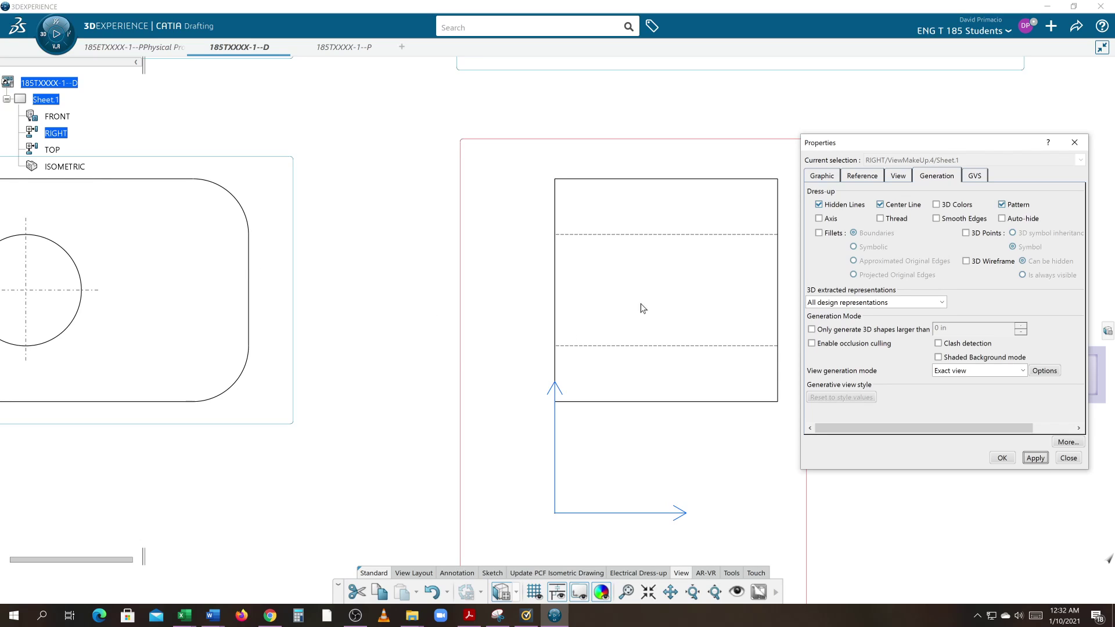
- Turn Axis back on in the generation properties of the RIGHT view, apply the change and accept the properties
click(819, 219)
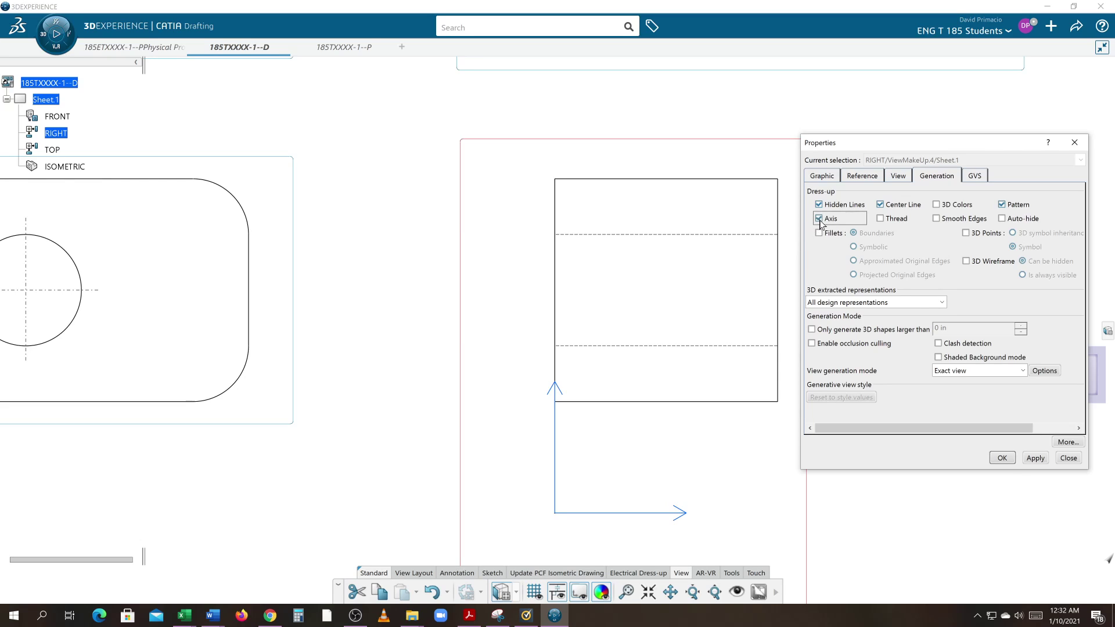
click(1035, 458)
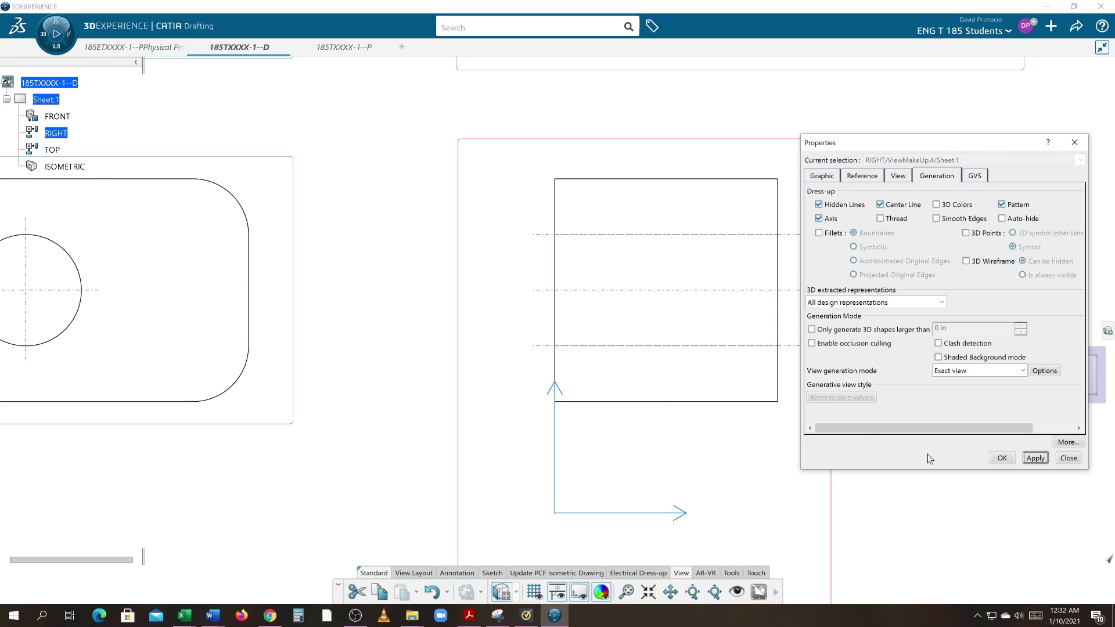
click(1003, 459)
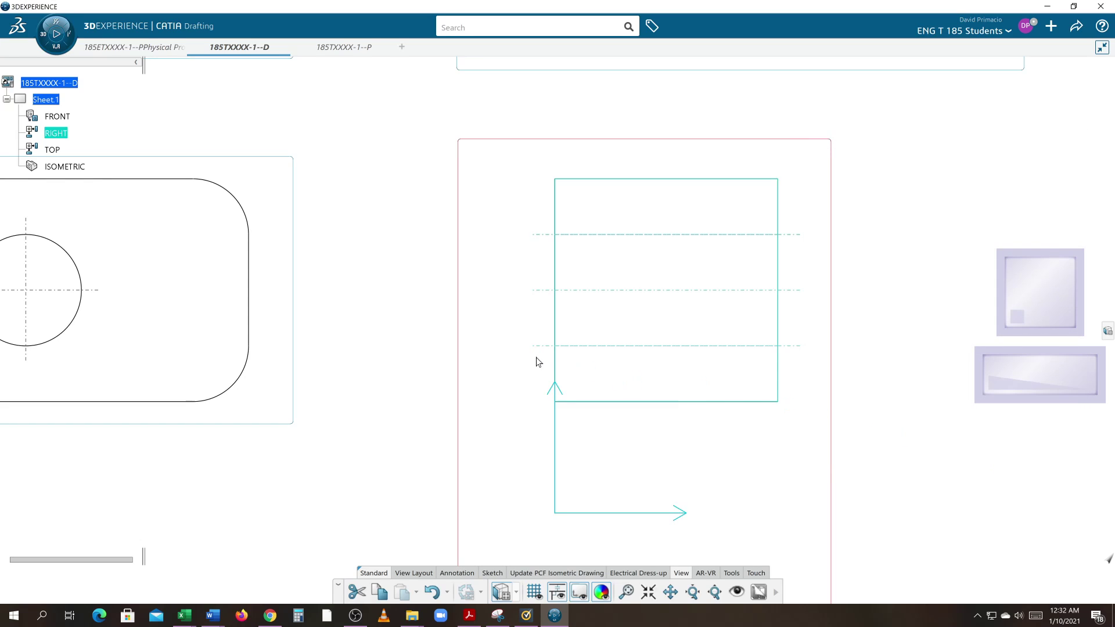
- Hide the lower and upper axis lines that overlap the hole's hidden edges in the RIGHT view, keeping the middle one
click(543, 347)
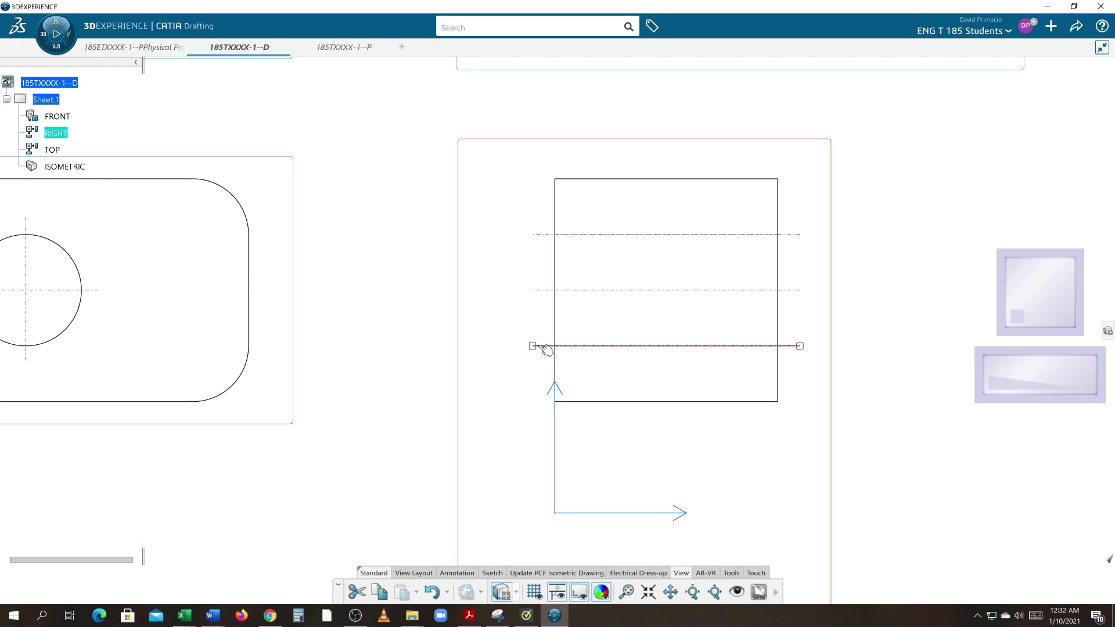
right_click(545, 349)
click(564, 430)
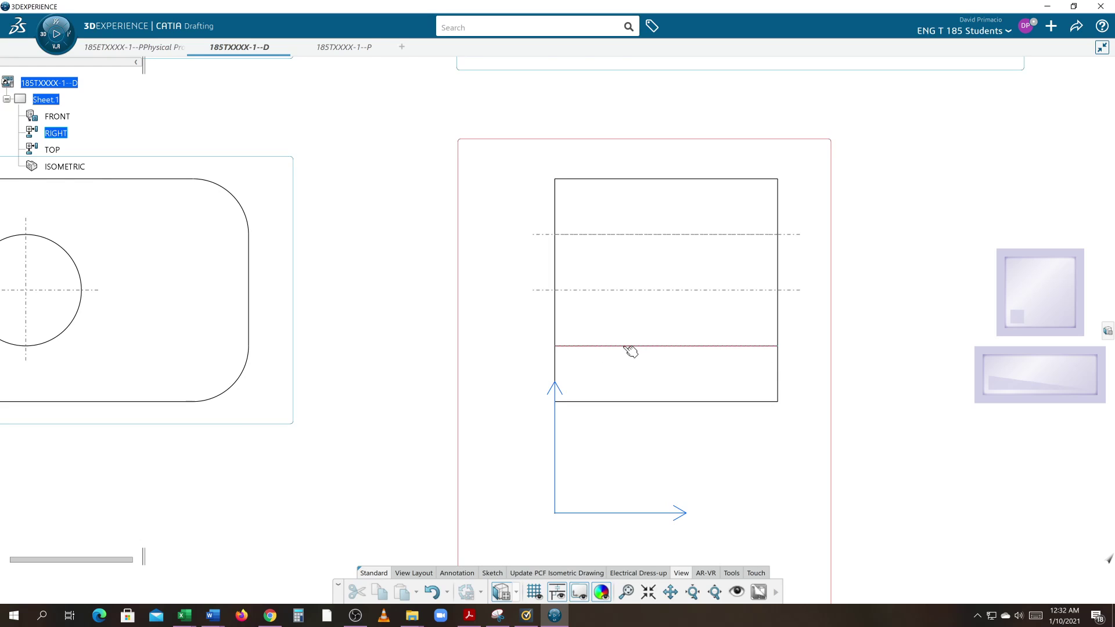
click(541, 235)
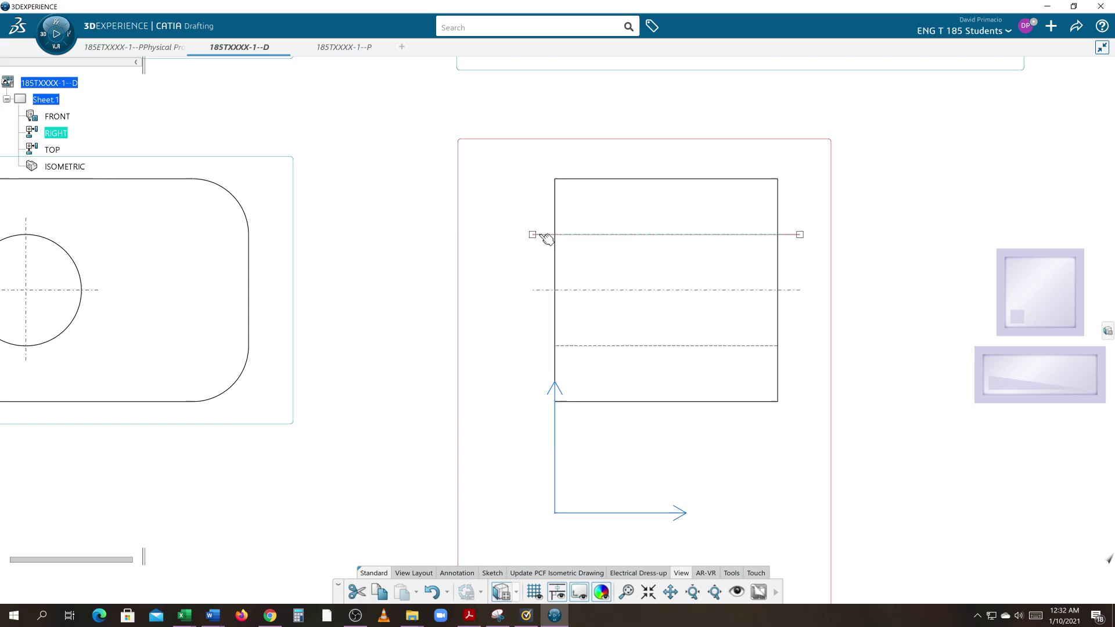
right_click(539, 235)
click(560, 320)
- Make FRONT the active view
scroll(643, 432, down, 2)
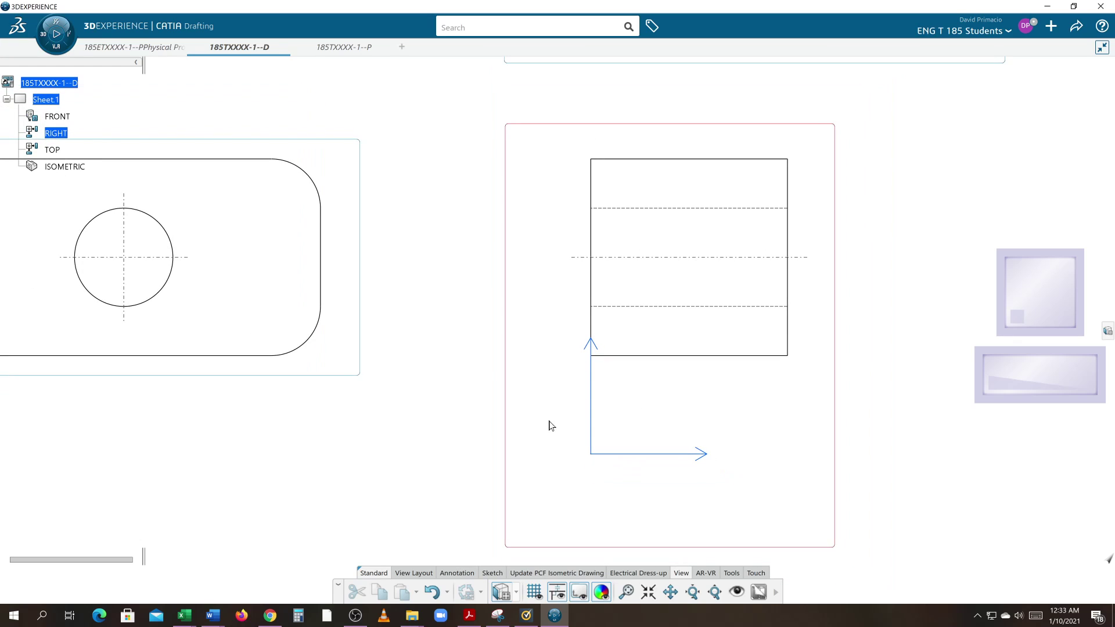
middle_drag(550, 422, 567, 437)
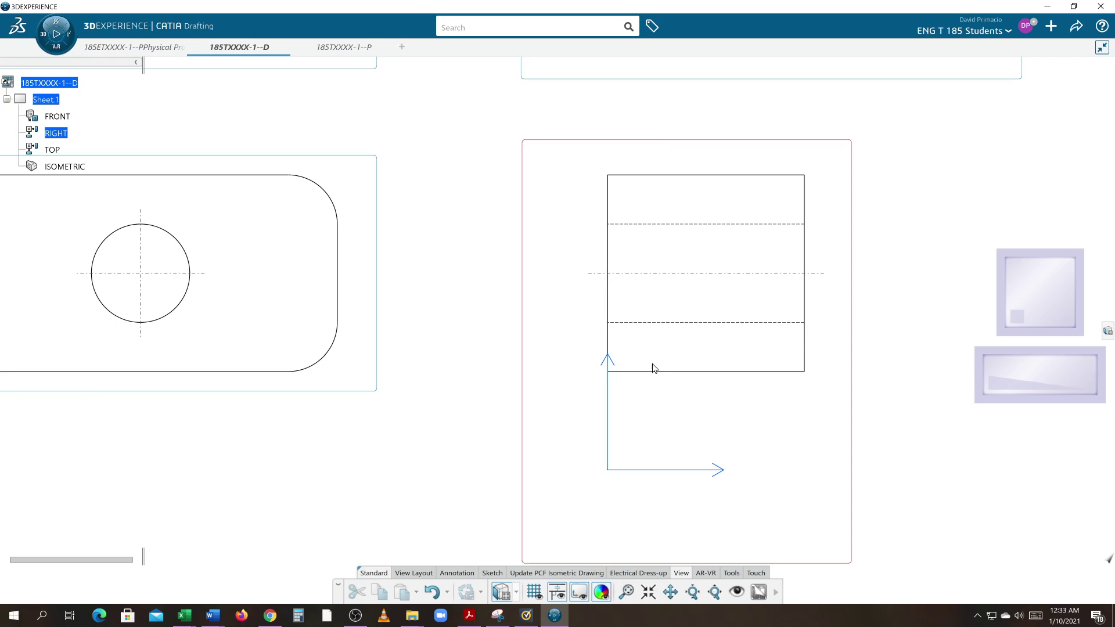
mouse_move(385, 415)
middle_down()
mouse_move(527, 438)
mouse_move(623, 472)
middle_up()
middle_drag(518, 460, 645, 475)
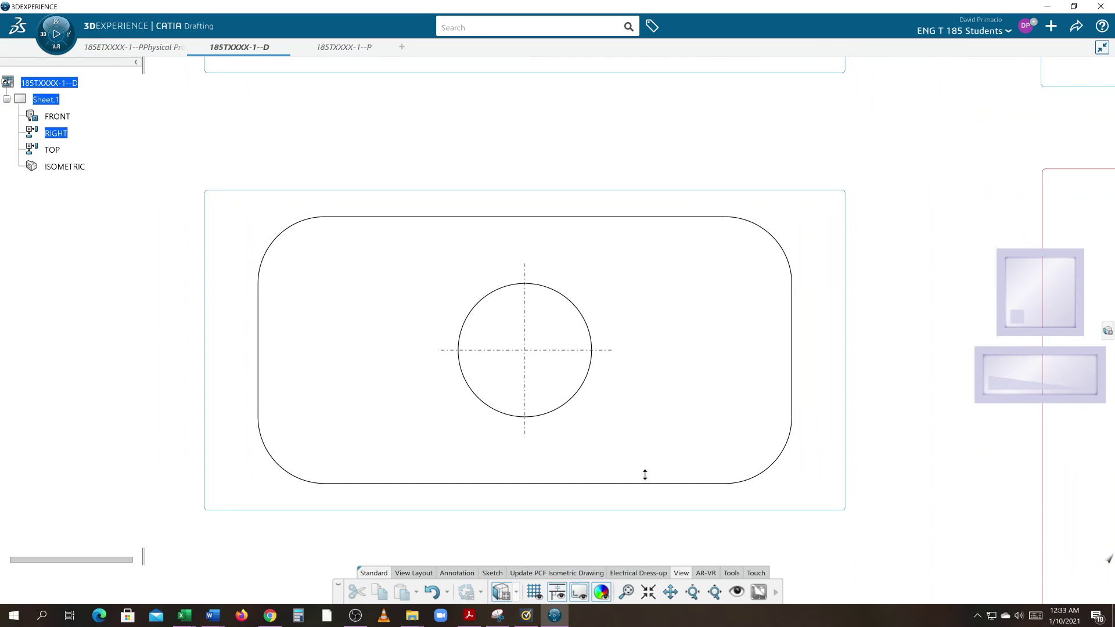
double_click(619, 516)
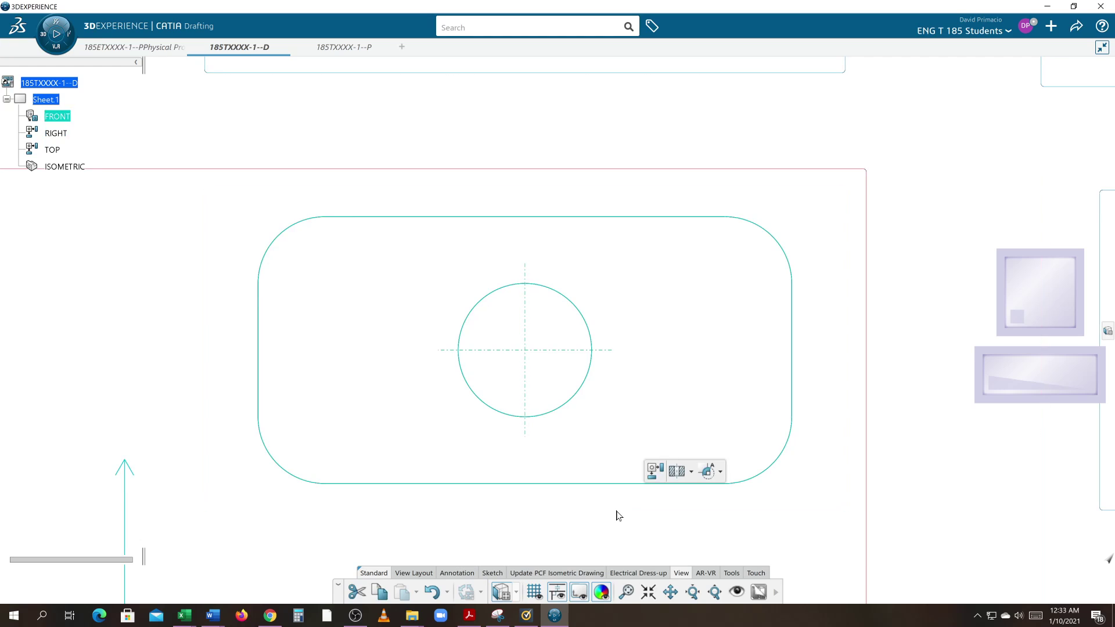
middle_drag(475, 484, 550, 465)
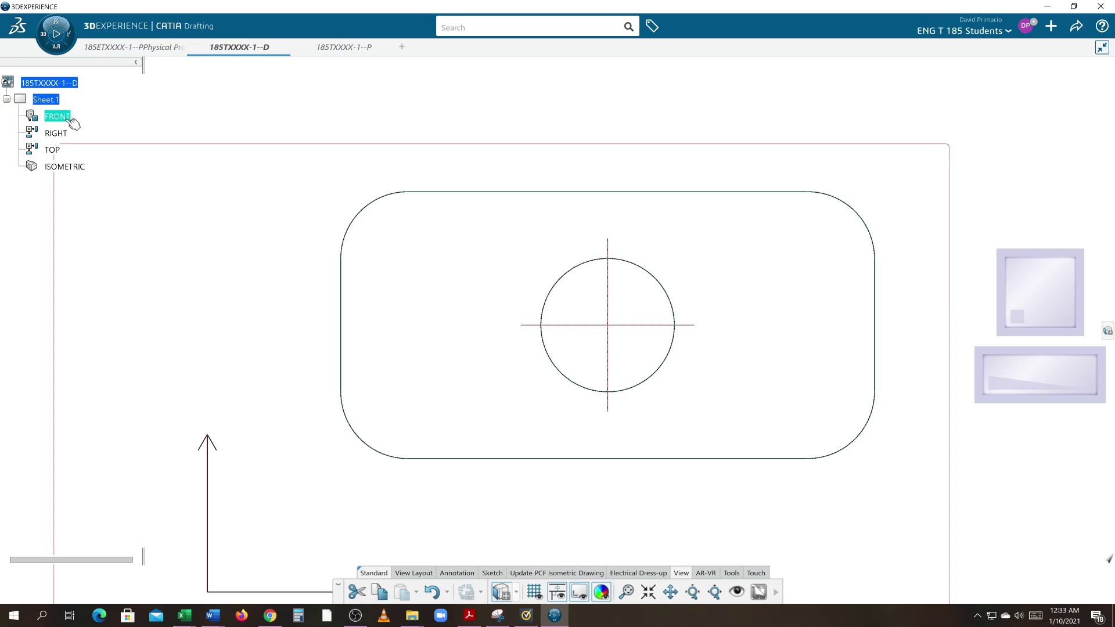
- Turn off Fillets and Hidden Lines in the generation properties of the FRONT view, apply and accept the changes
right_click(59, 120)
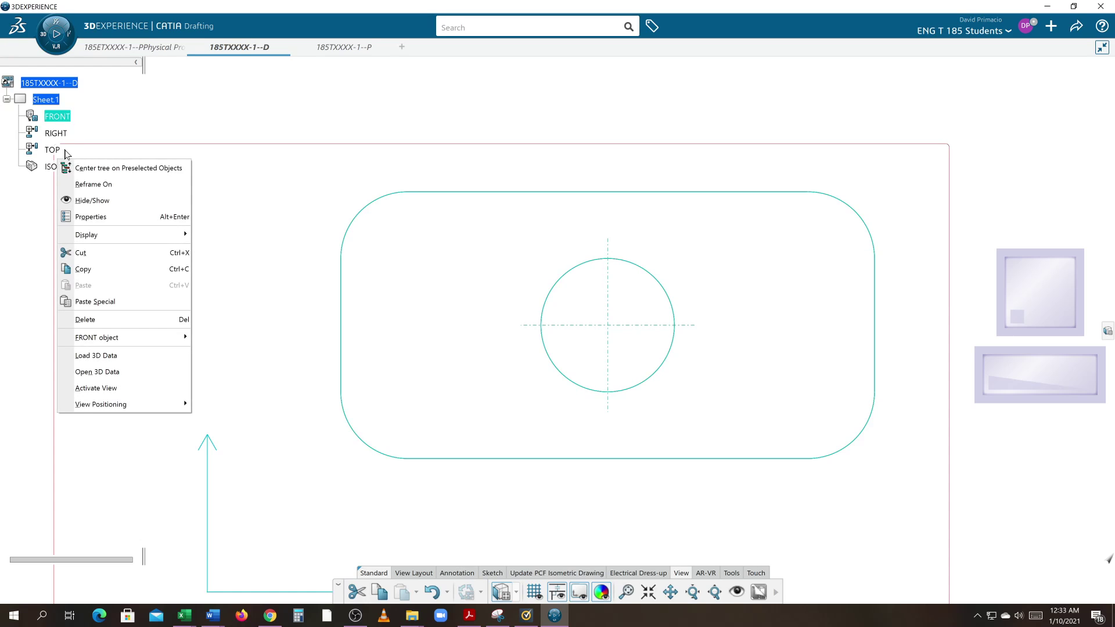
click(125, 217)
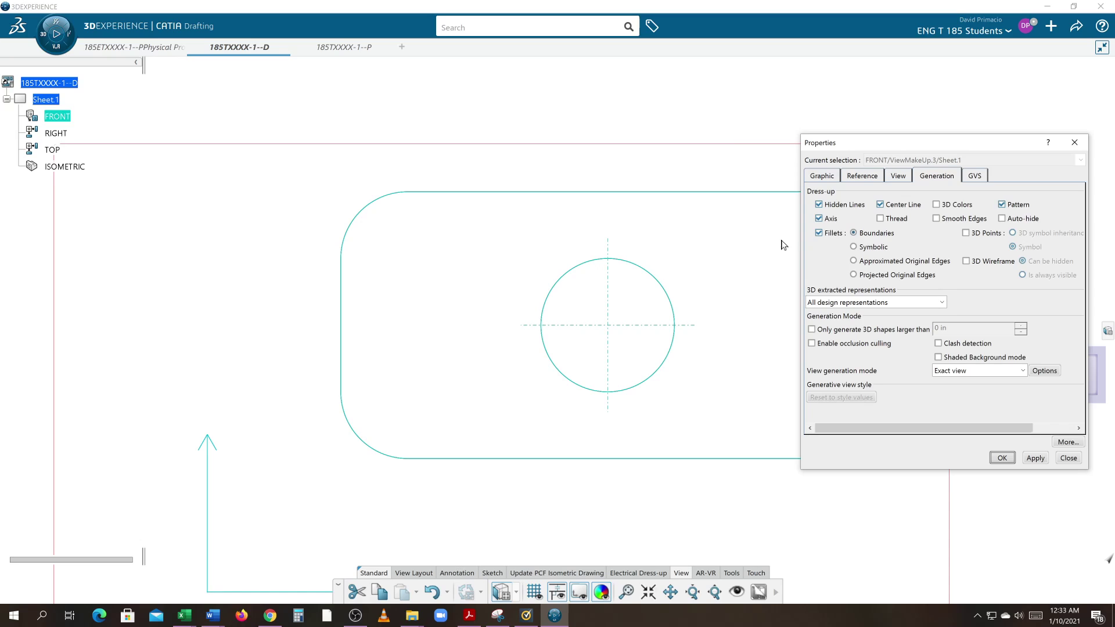
click(819, 233)
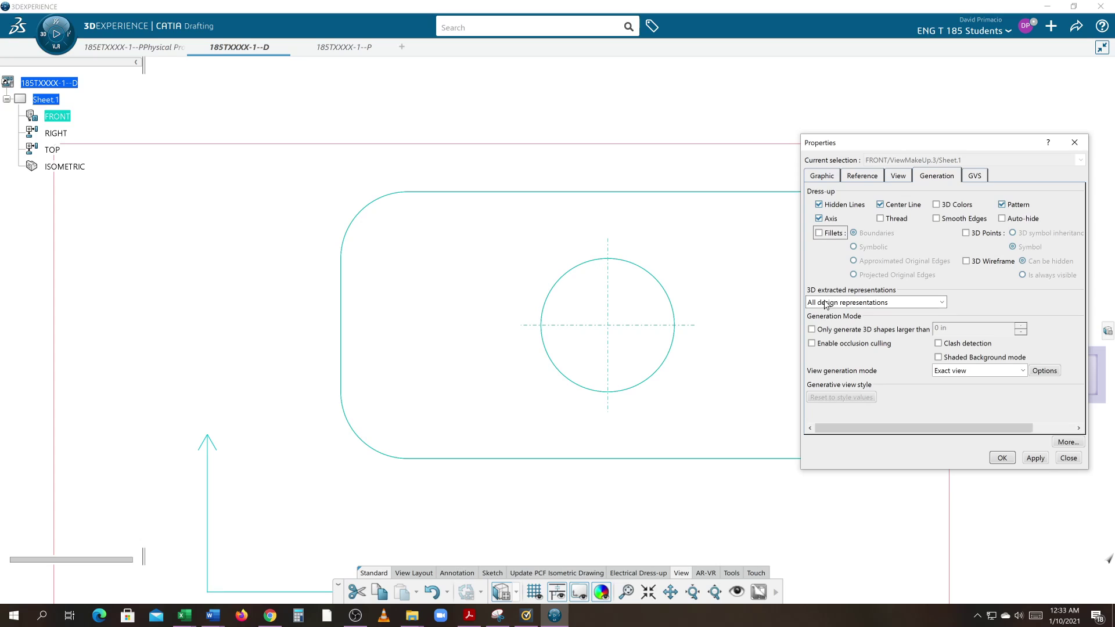
click(842, 208)
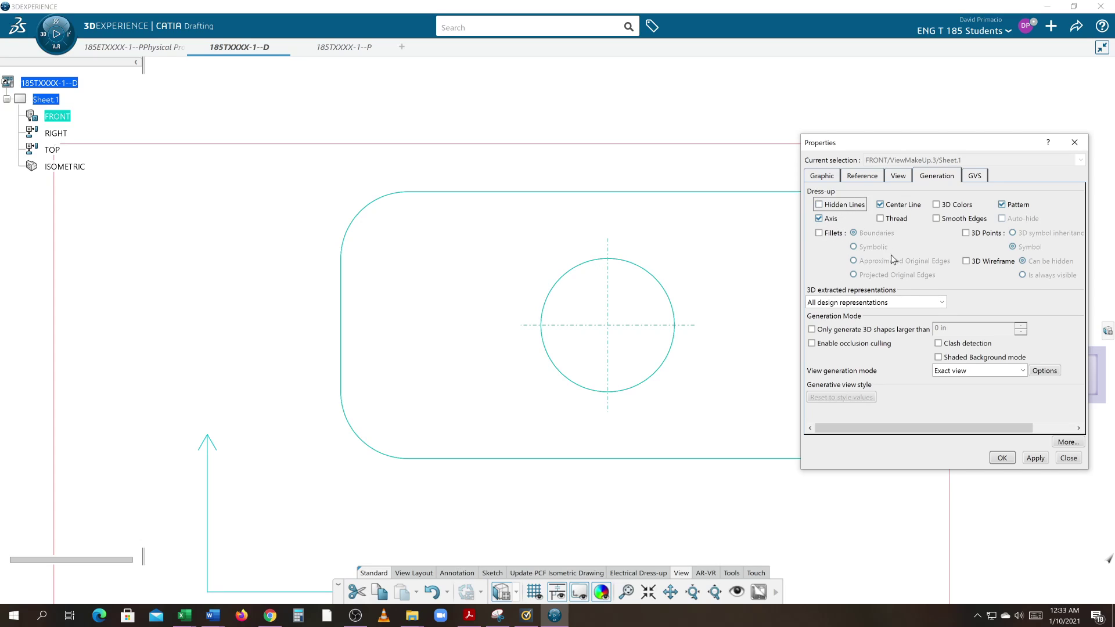
click(1035, 458)
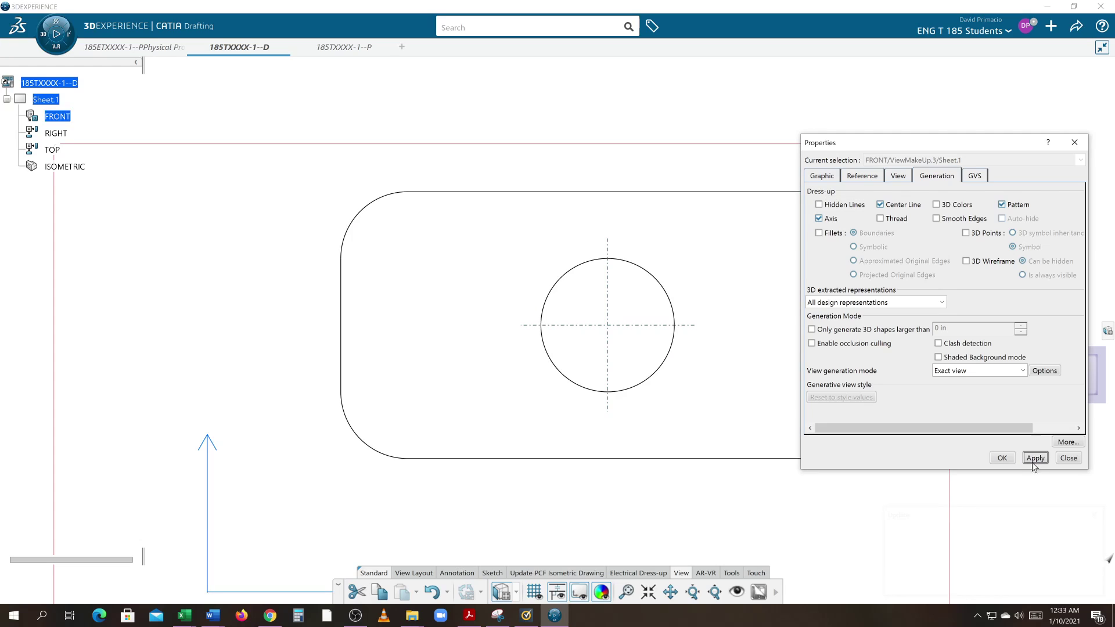
click(1002, 459)
- Reopen the FRONT view's generation properties, turn off Center Line and apply the change
scroll(886, 492, up, 3)
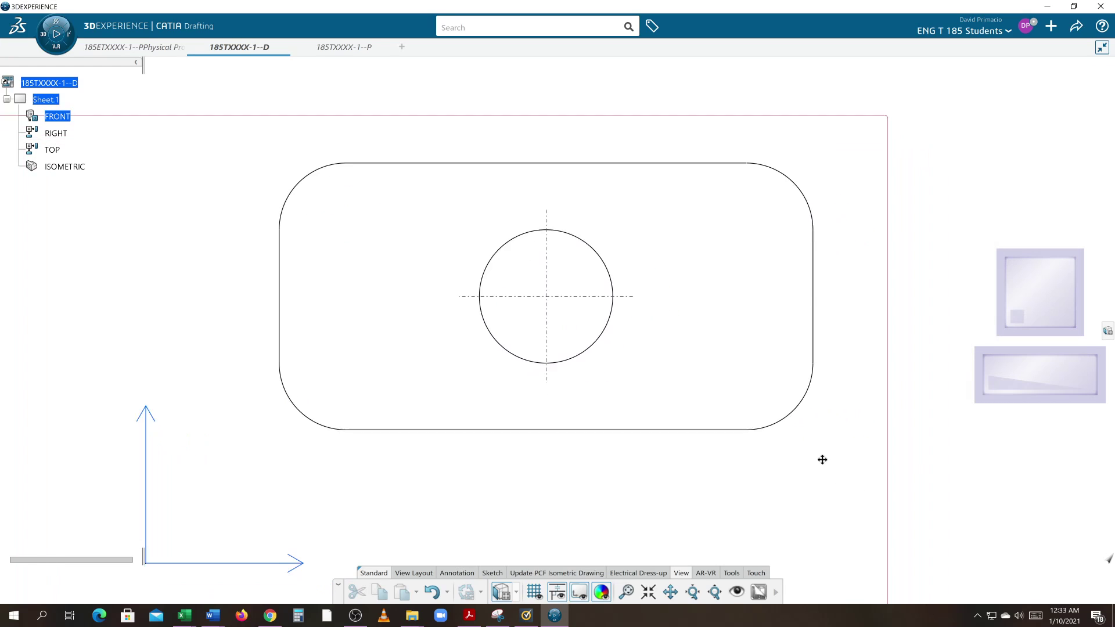
middle_drag(855, 477, 843, 486)
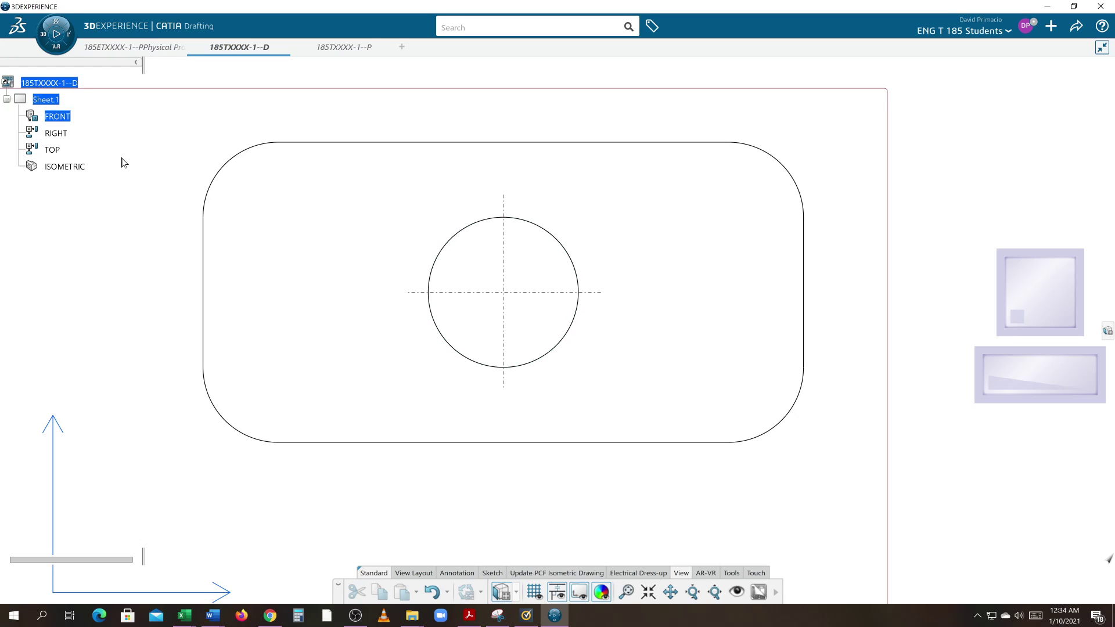
right_click(65, 119)
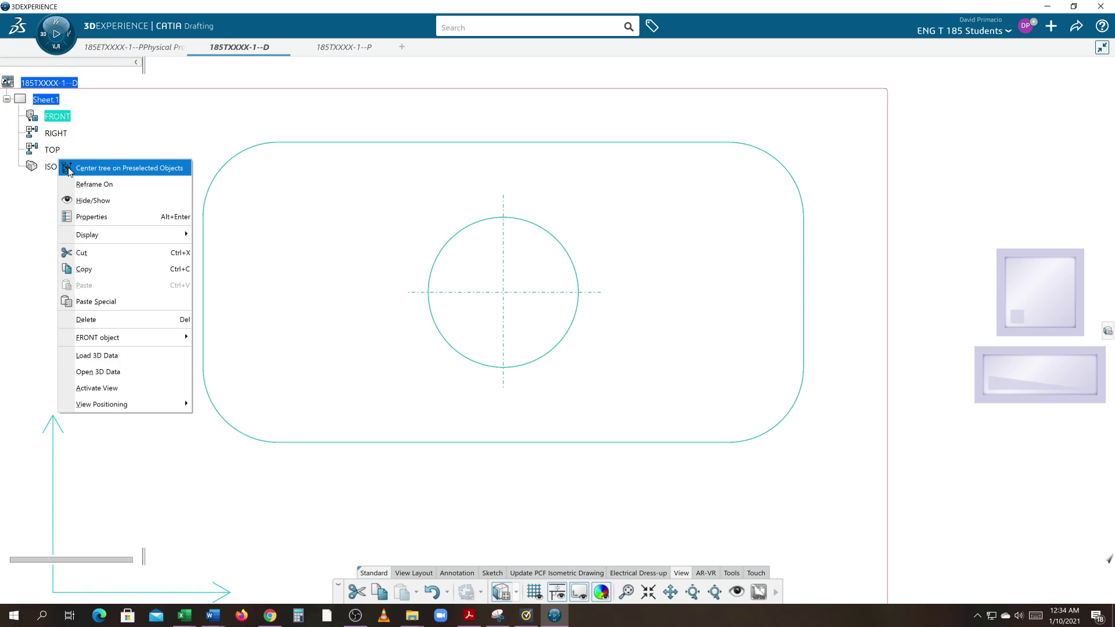
click(77, 217)
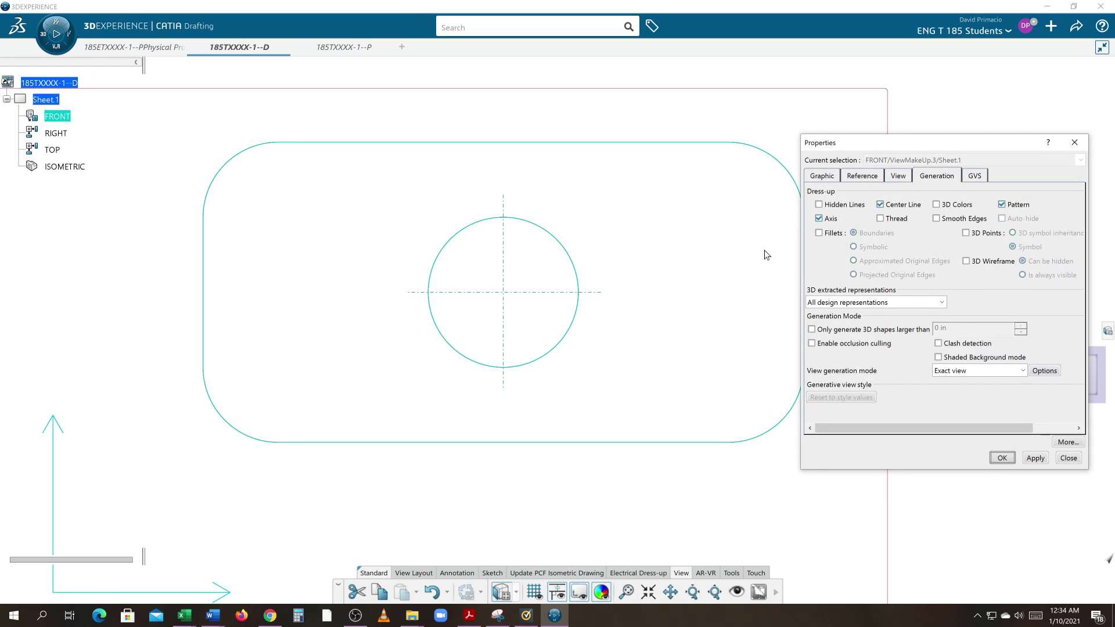
click(881, 205)
click(1035, 458)
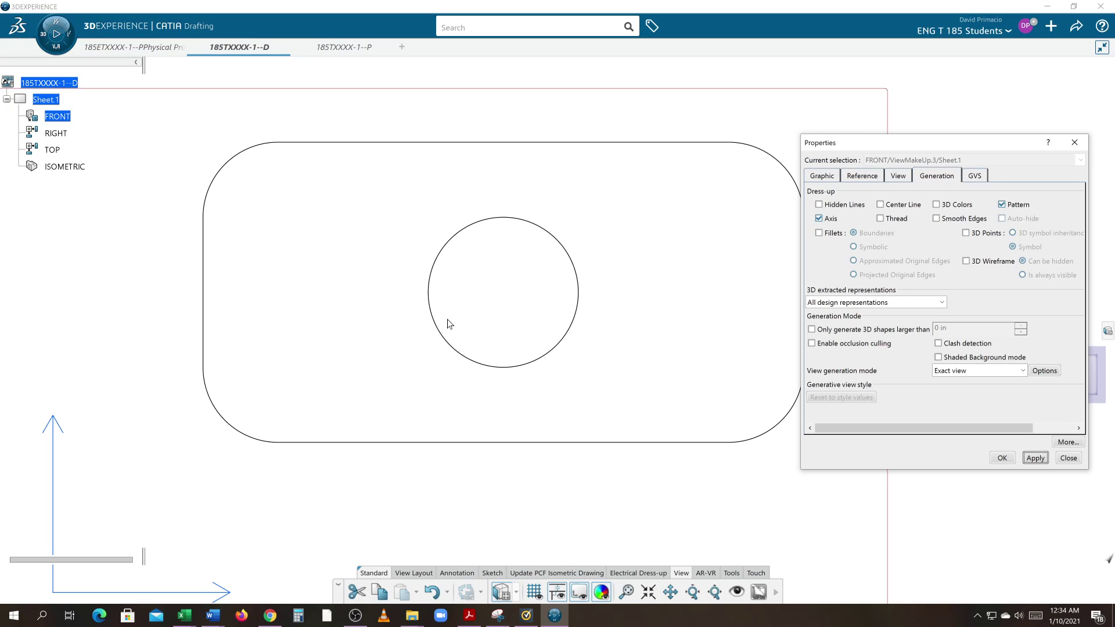
- Turn Center Line back on and Axis off for the FRONT view, apply the change and accept the properties
click(895, 207)
click(830, 223)
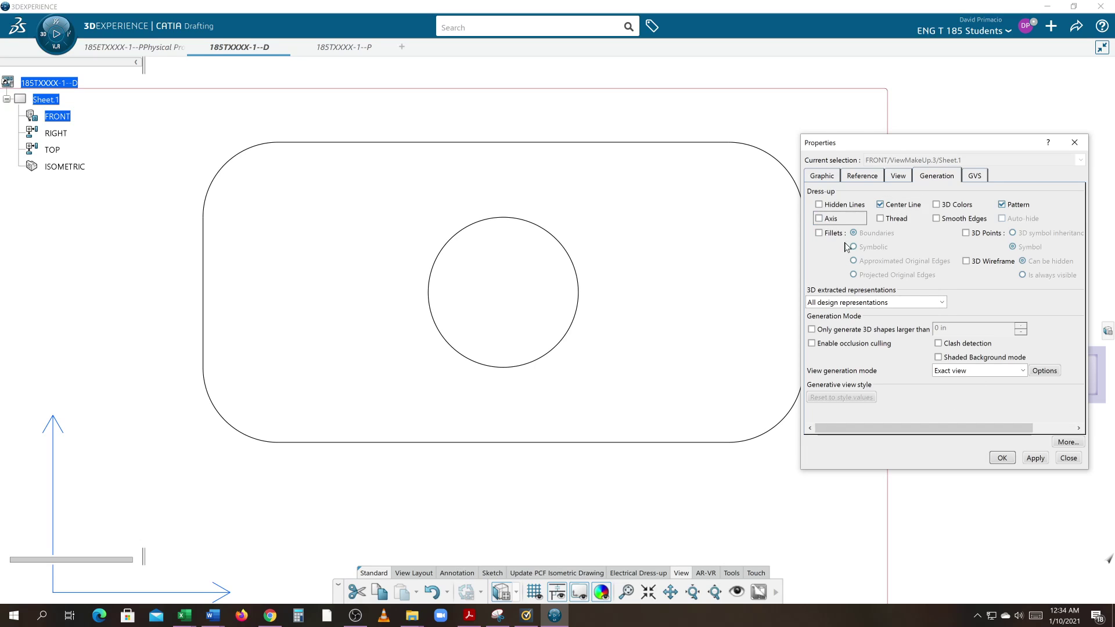
click(1034, 458)
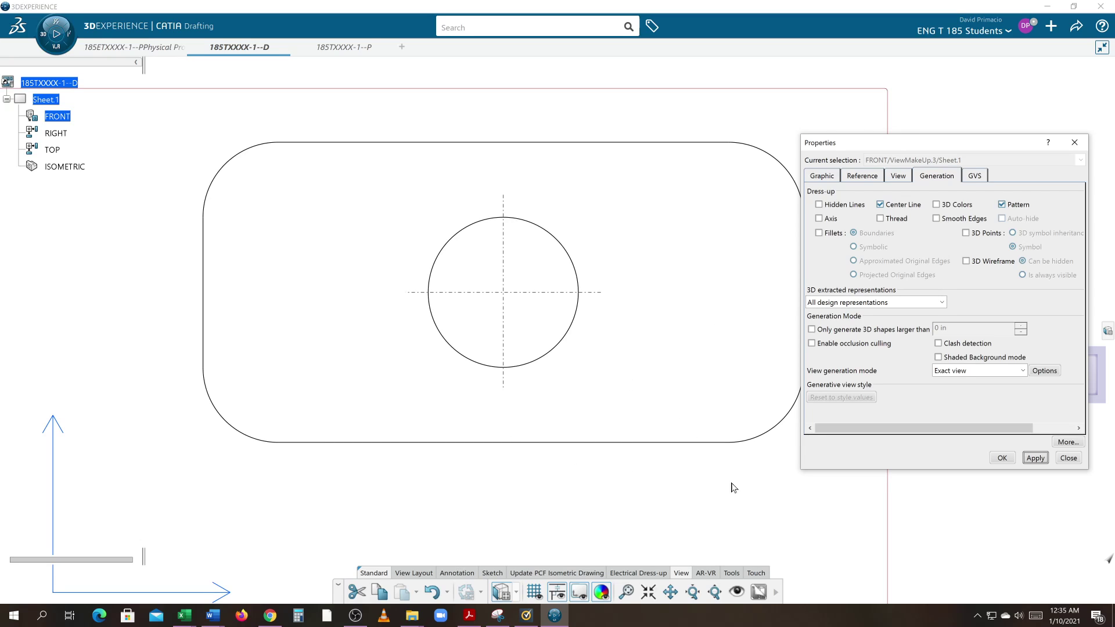
click(1001, 458)
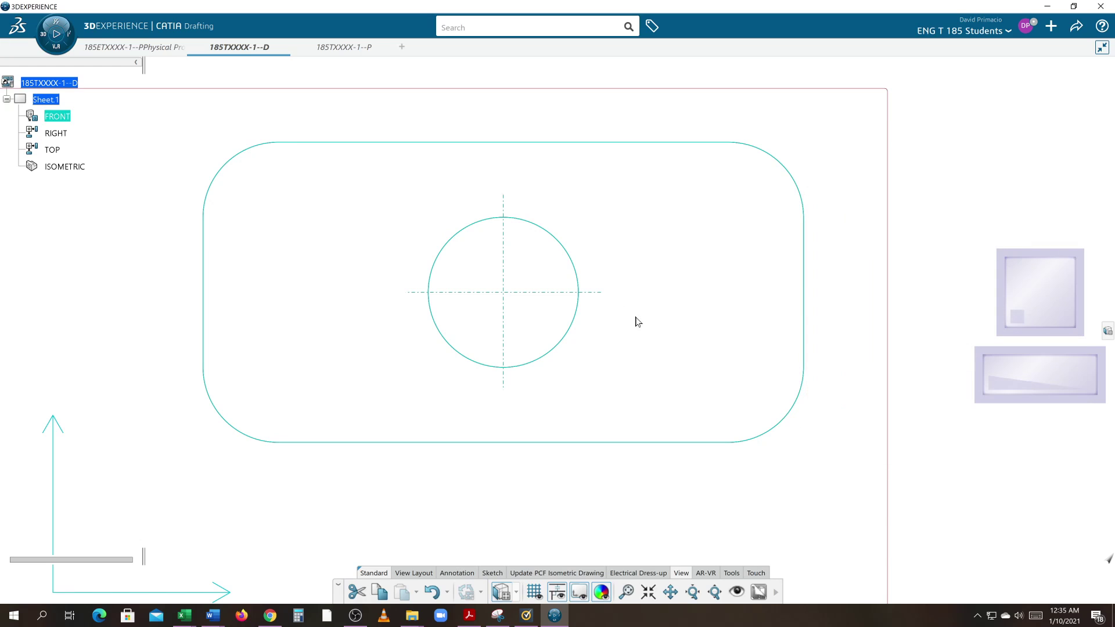
- Examine the two outer axis lines overlapping the fillet edges in the top view and make TOP the active view
mouse_move(583, 279)
middle_down()
mouse_move(595, 385)
mouse_move(587, 376)
mouse_move(604, 329)
mouse_move(595, 428)
mouse_move(596, 415)
middle_up()
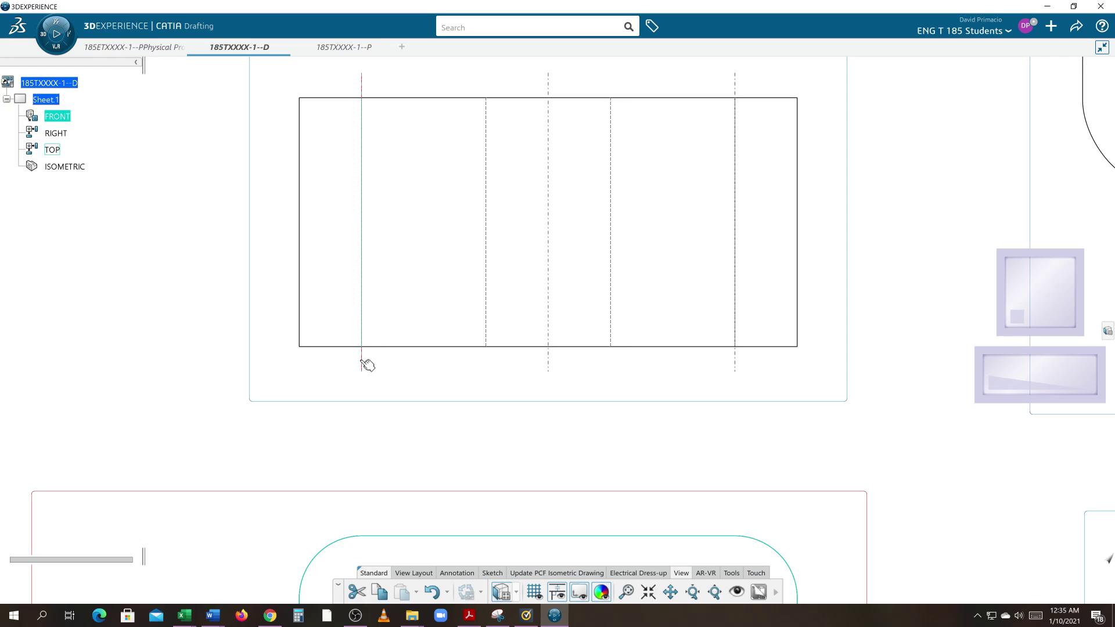
click(363, 362)
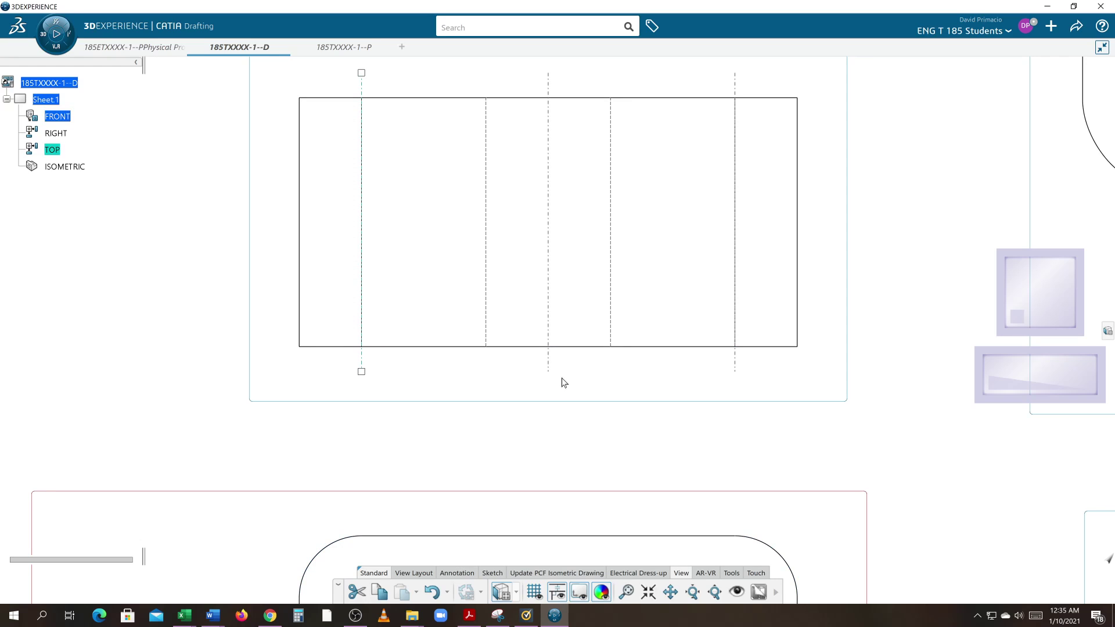
click(733, 367)
click(256, 354)
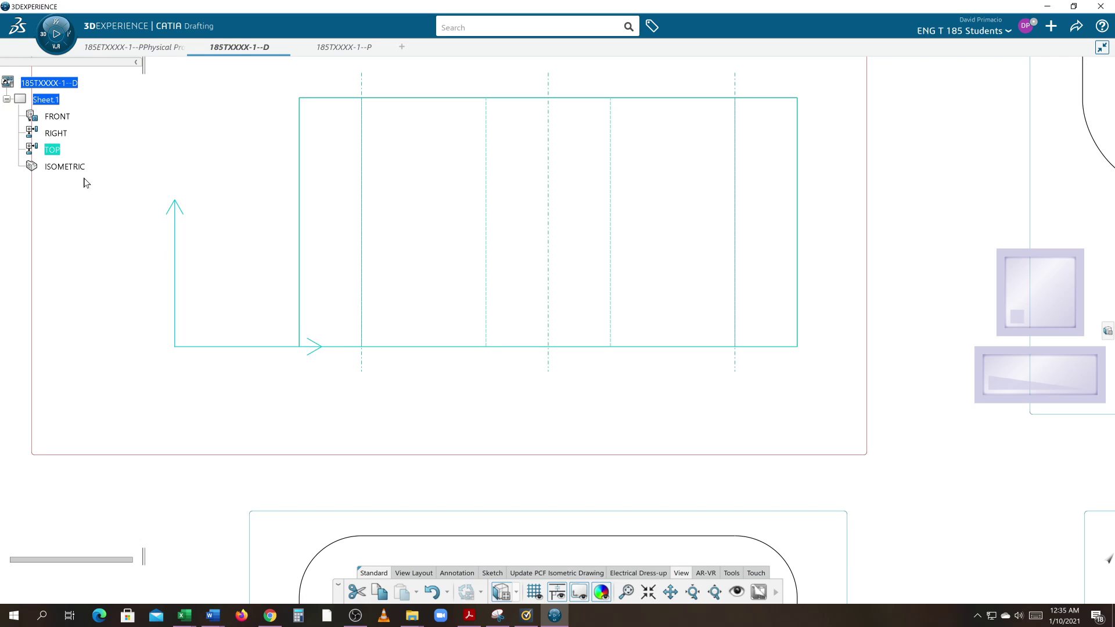
- Turn off Axis and Fillets in the generation properties of the TOP view, applying each change
right_click(51, 151)
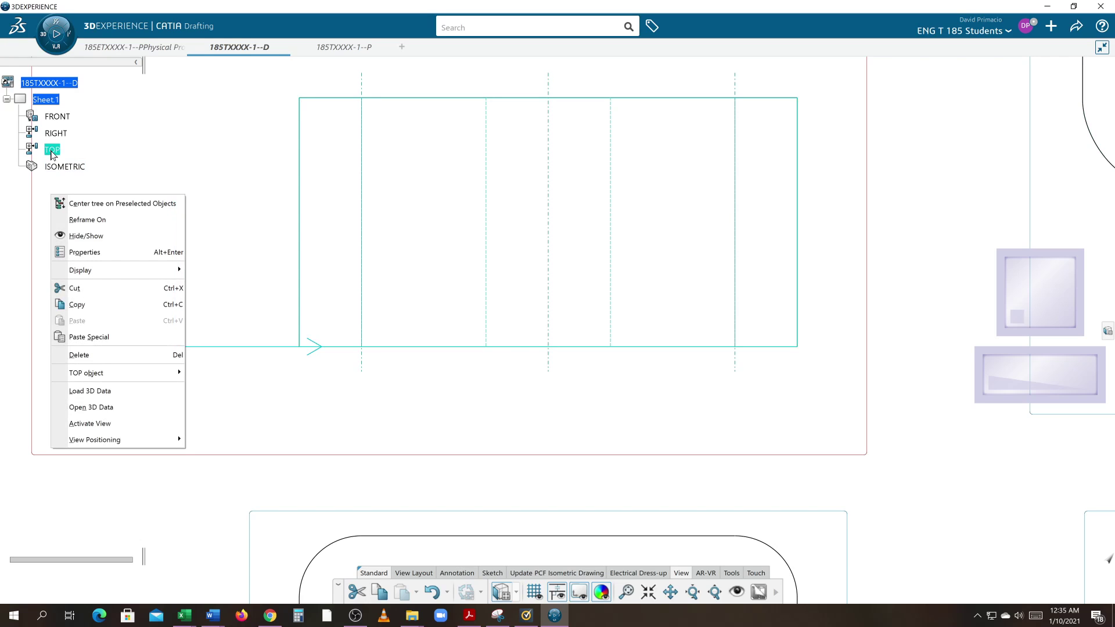
click(122, 255)
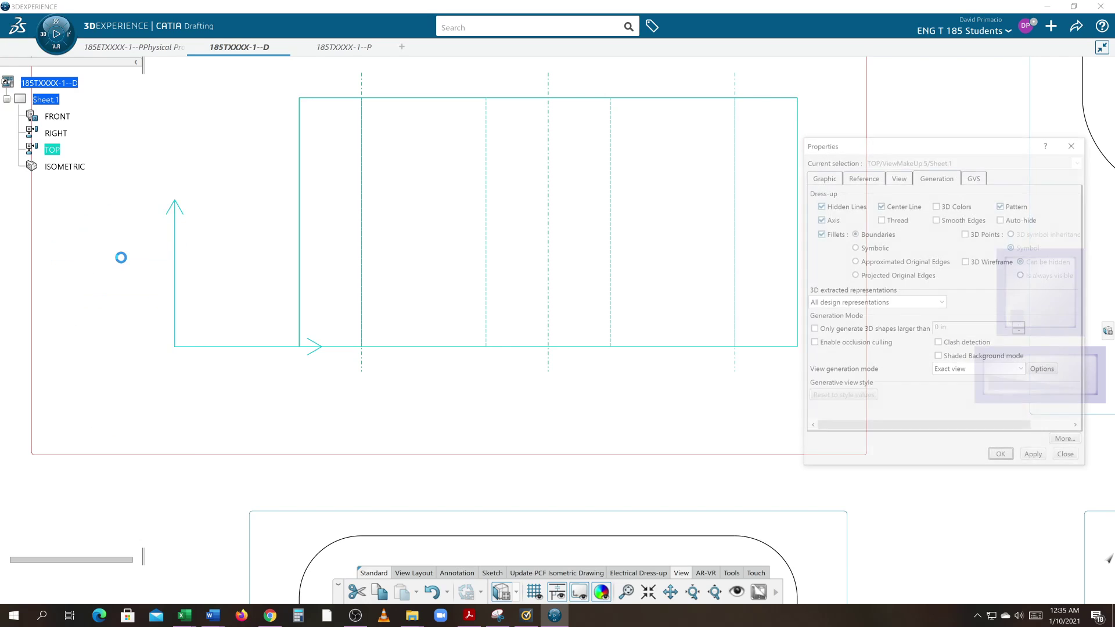
click(834, 221)
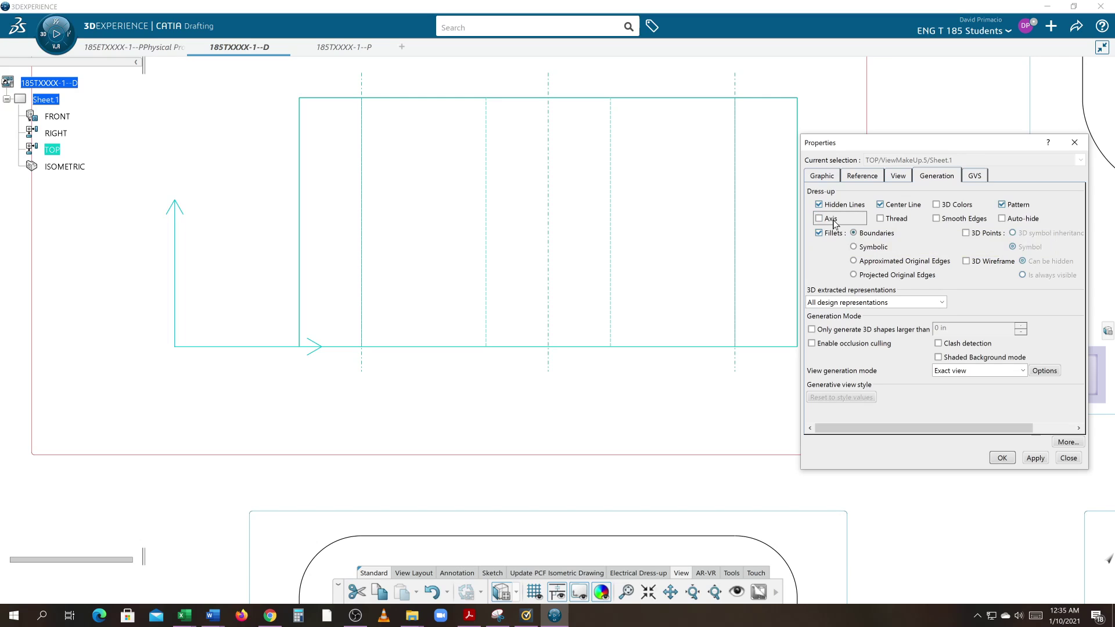
click(1035, 458)
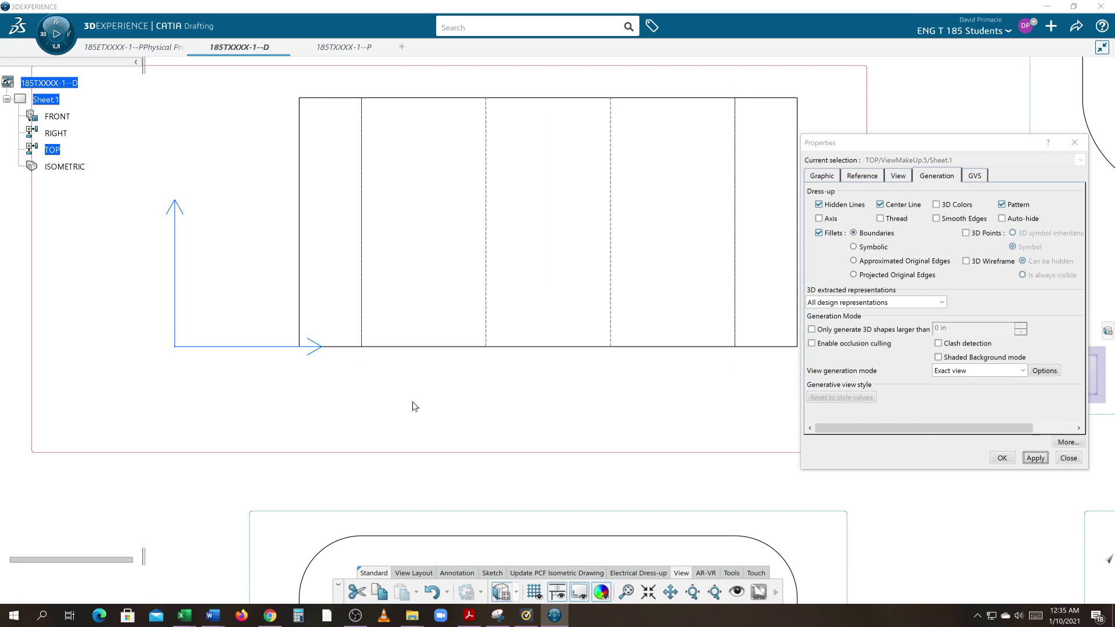
click(838, 235)
click(1035, 458)
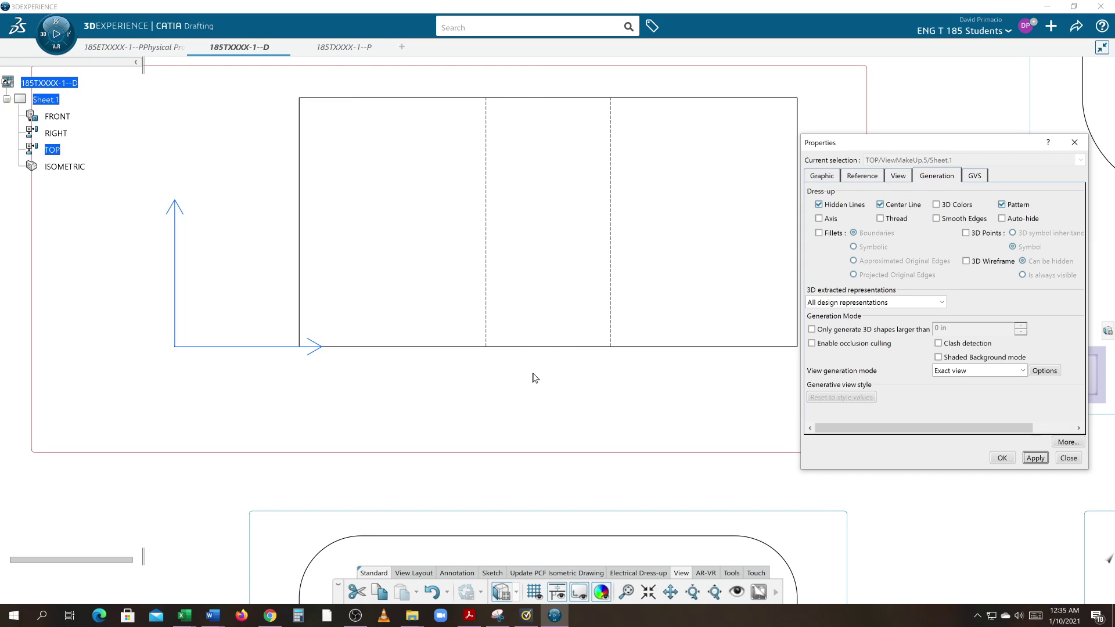
- Turn Axis back on for the TOP view, apply the change and accept the properties
click(819, 219)
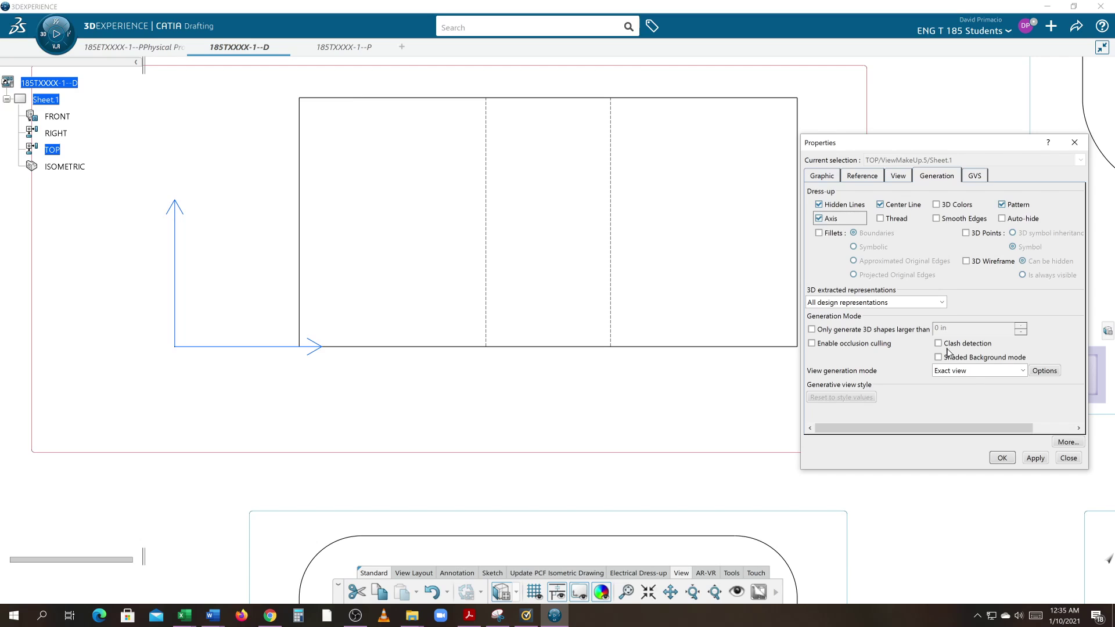
click(1030, 459)
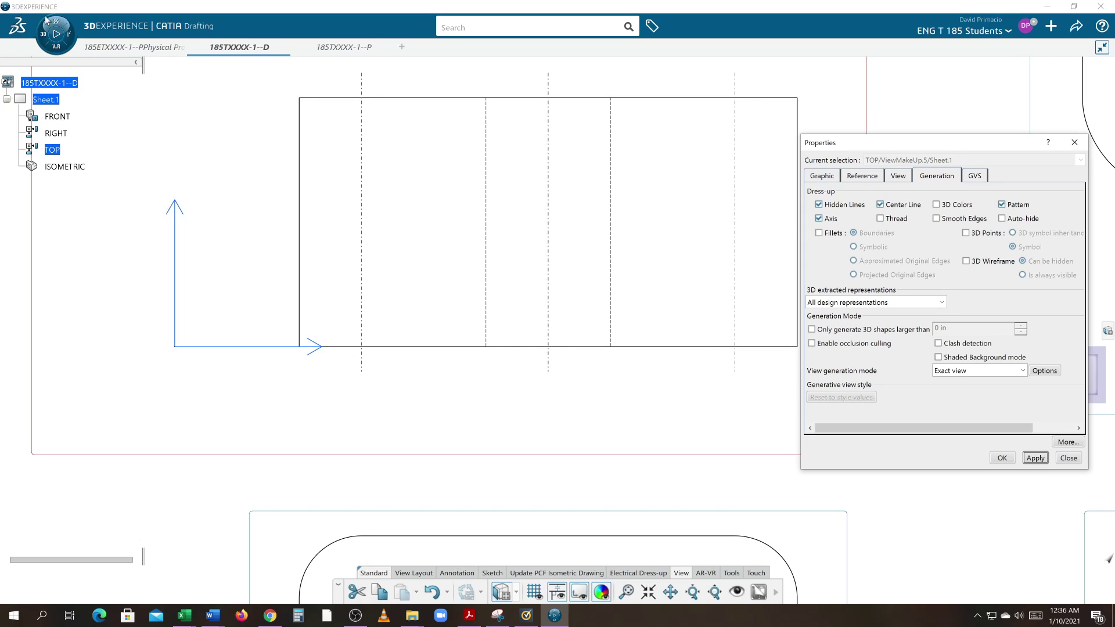
click(996, 459)
- Hide the two outer fillet axis lines in the TOP view, keeping the hole's axis line
click(360, 364)
right_click(360, 363)
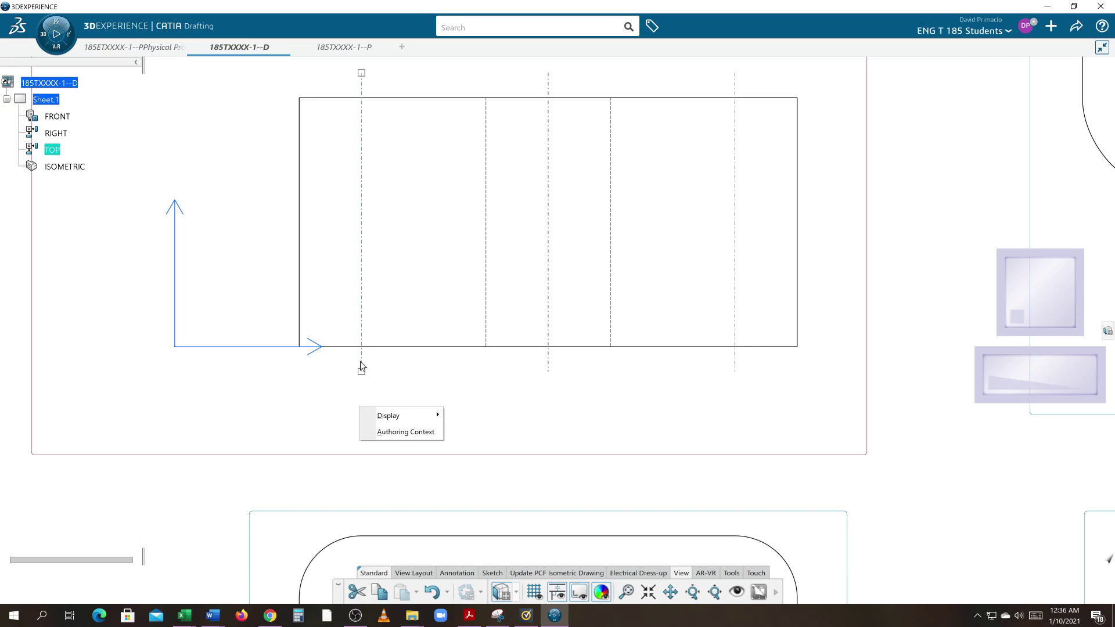
click(360, 363)
right_click(361, 365)
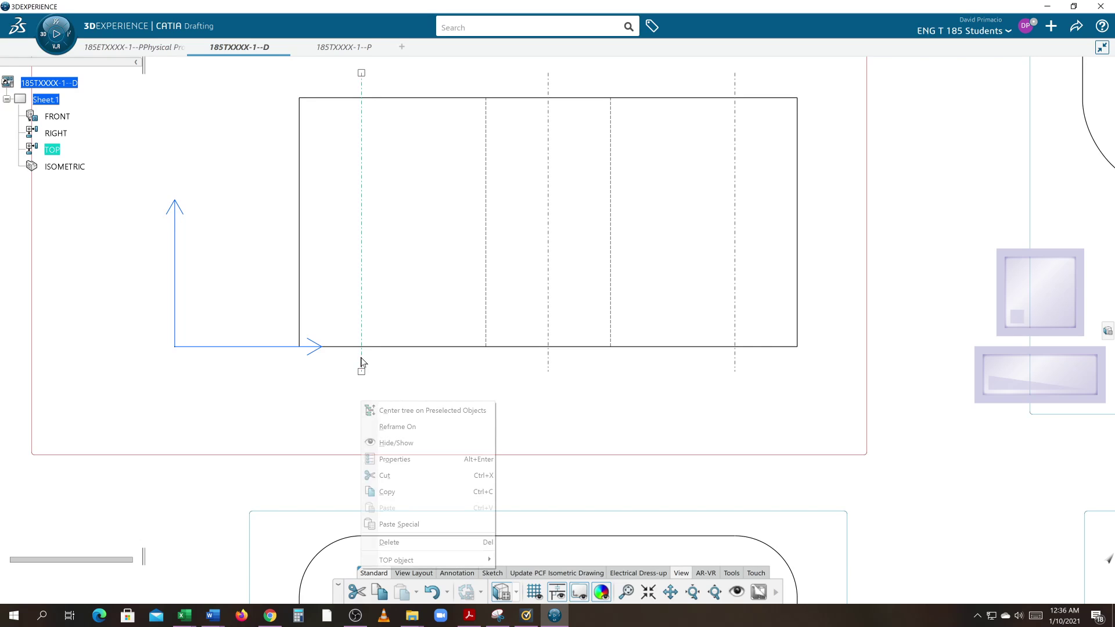
click(375, 443)
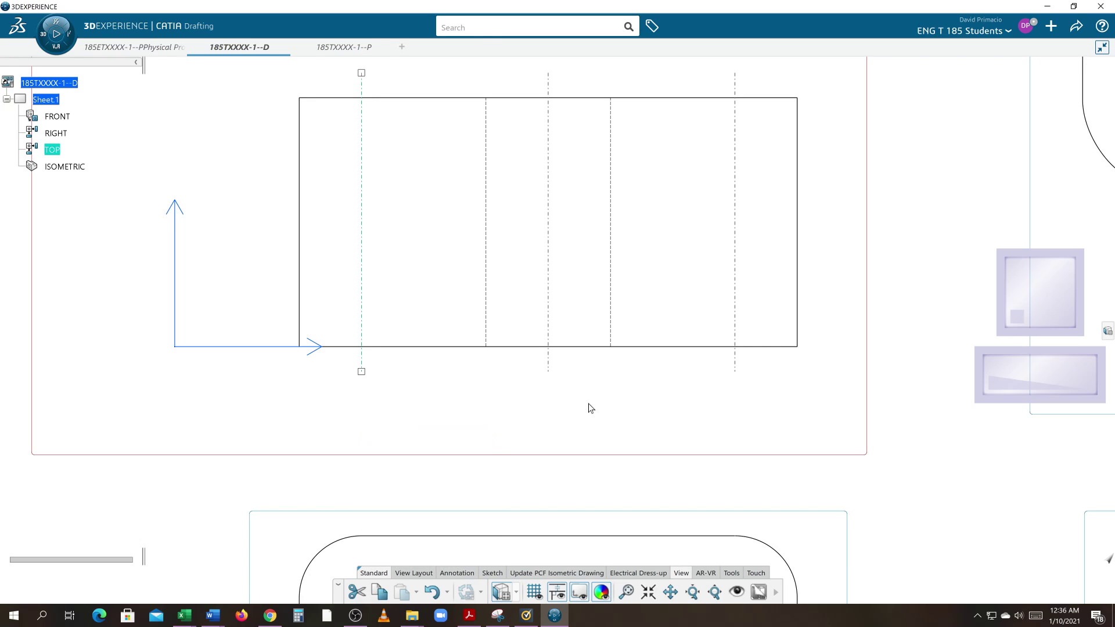
right_click(738, 362)
click(749, 443)
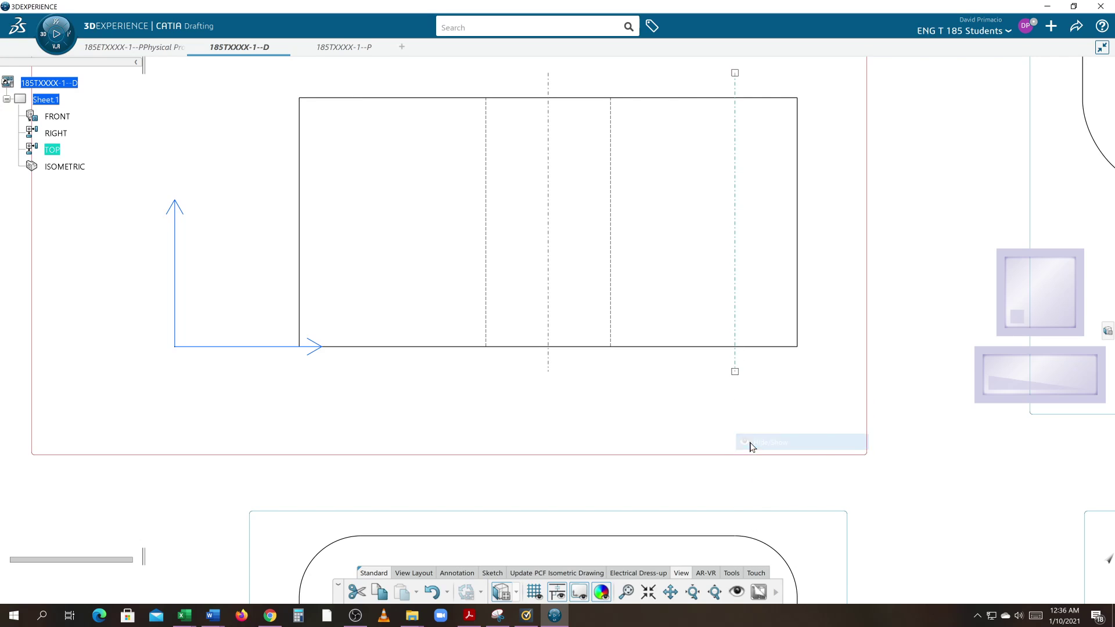
- Make RIGHT the active view
mouse_move(687, 419)
middle_down()
mouse_move(520, 368)
mouse_move(521, 353)
mouse_move(523, 365)
middle_up()
mouse_move(620, 369)
middle_down()
mouse_move(521, 356)
mouse_move(497, 371)
middle_up()
mouse_move(567, 353)
middle_down()
mouse_move(493, 356)
mouse_move(428, 339)
middle_up()
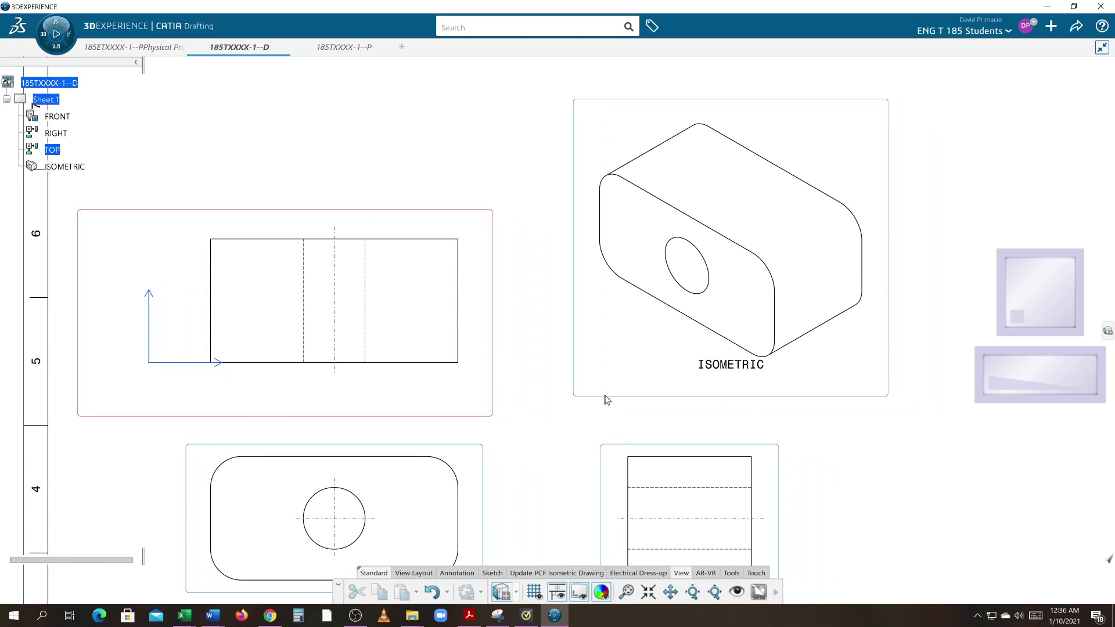
middle_drag(575, 447, 576, 244)
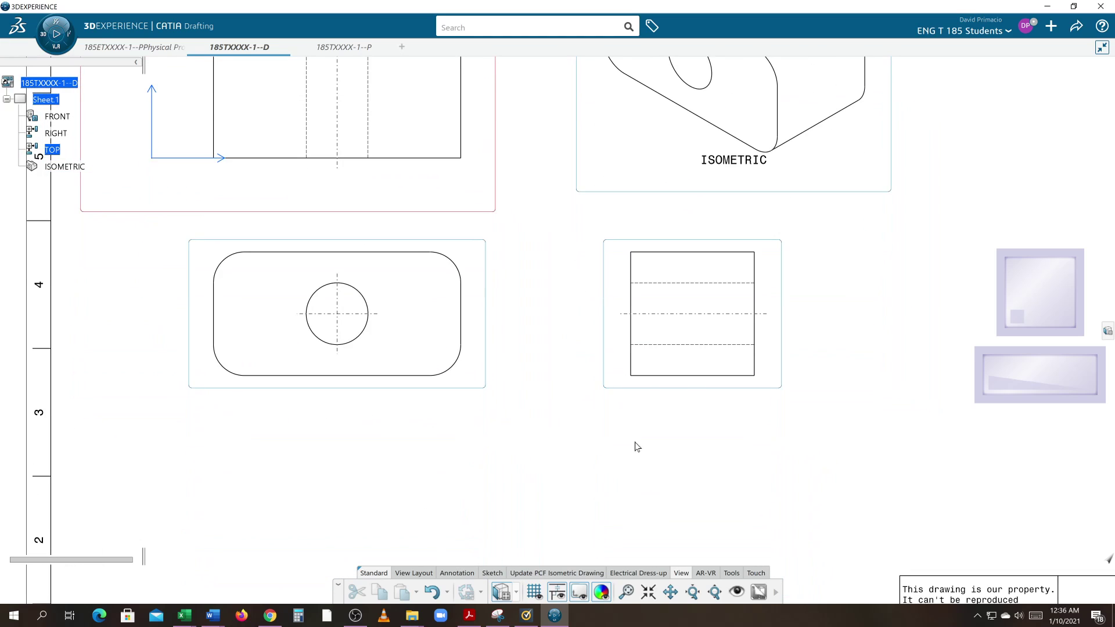
middle_drag(454, 384, 590, 398)
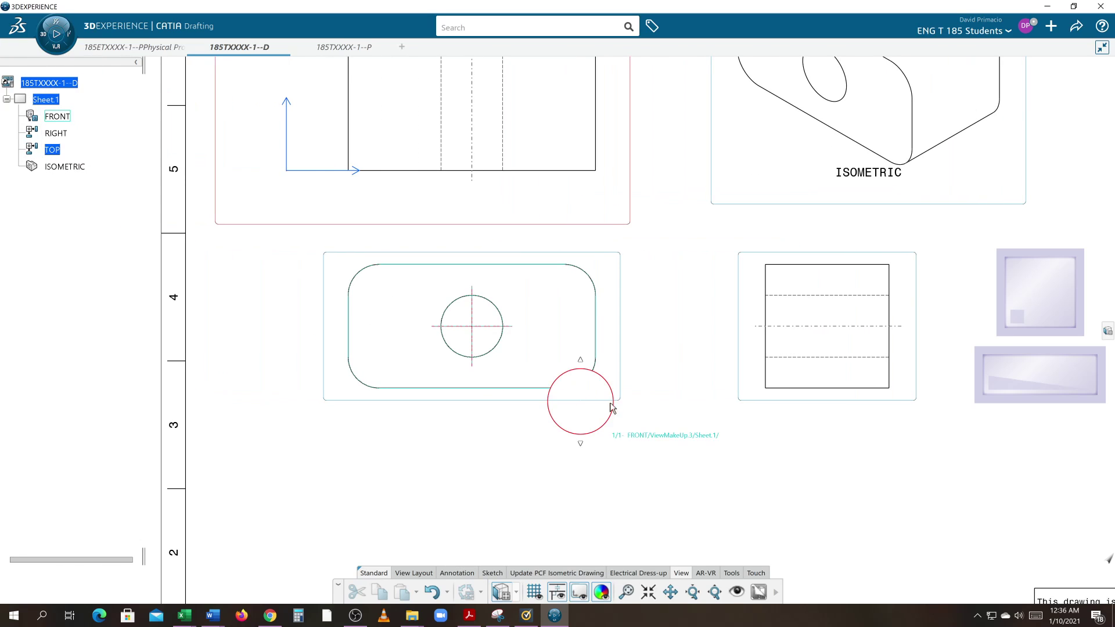
click(780, 402)
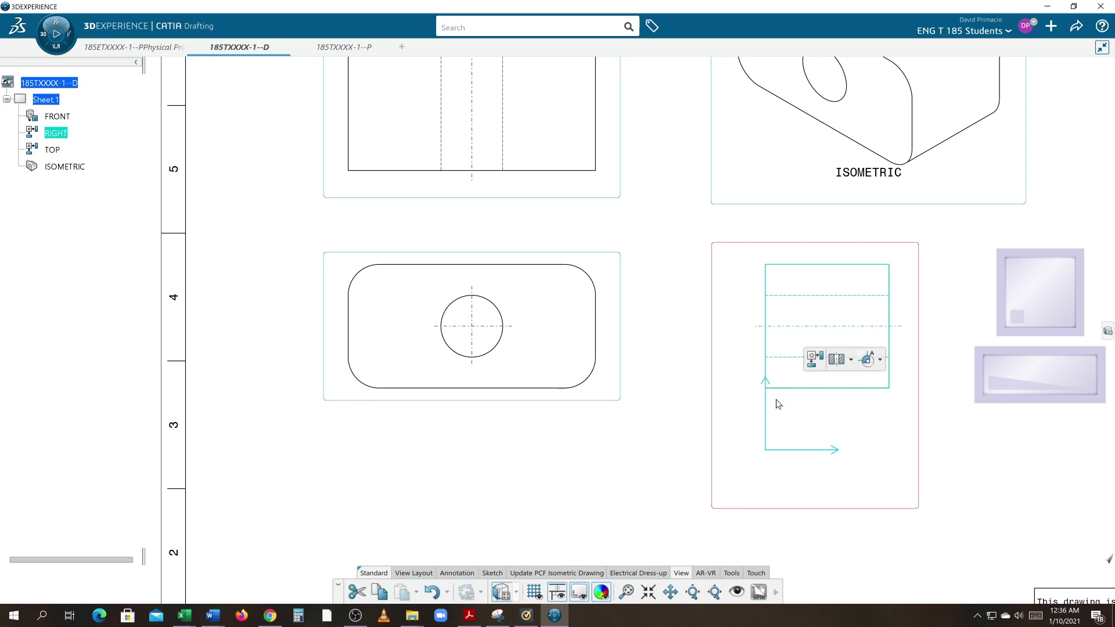
middle_drag(777, 406, 641, 435)
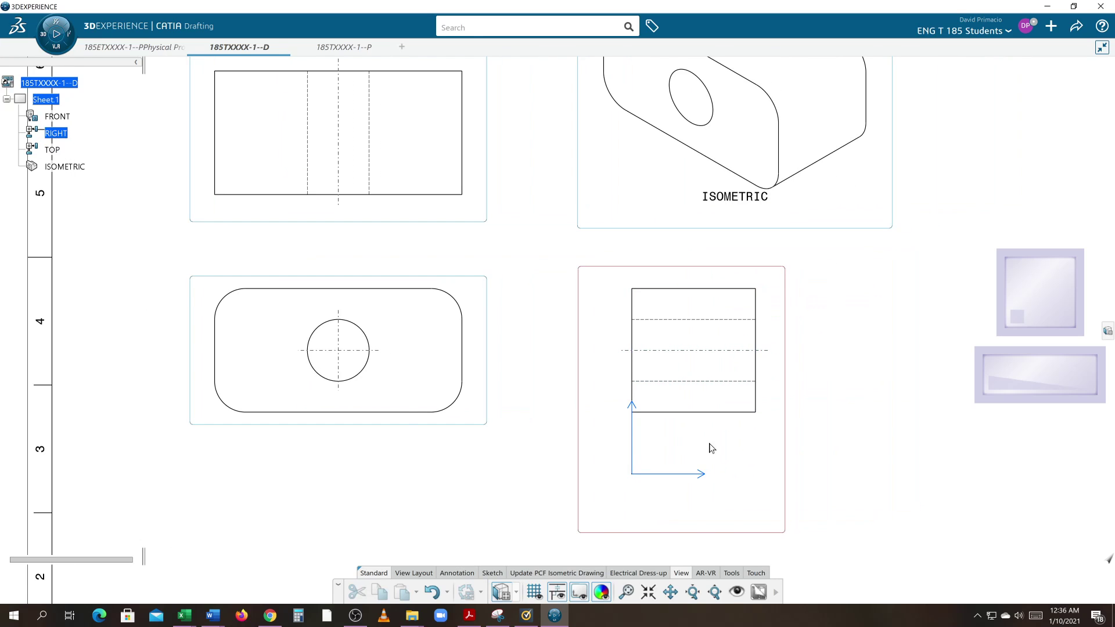
mouse_move(712, 448)
middle_down()
mouse_move(663, 440)
mouse_move(660, 415)
mouse_move(528, 403)
mouse_move(536, 409)
middle_up()
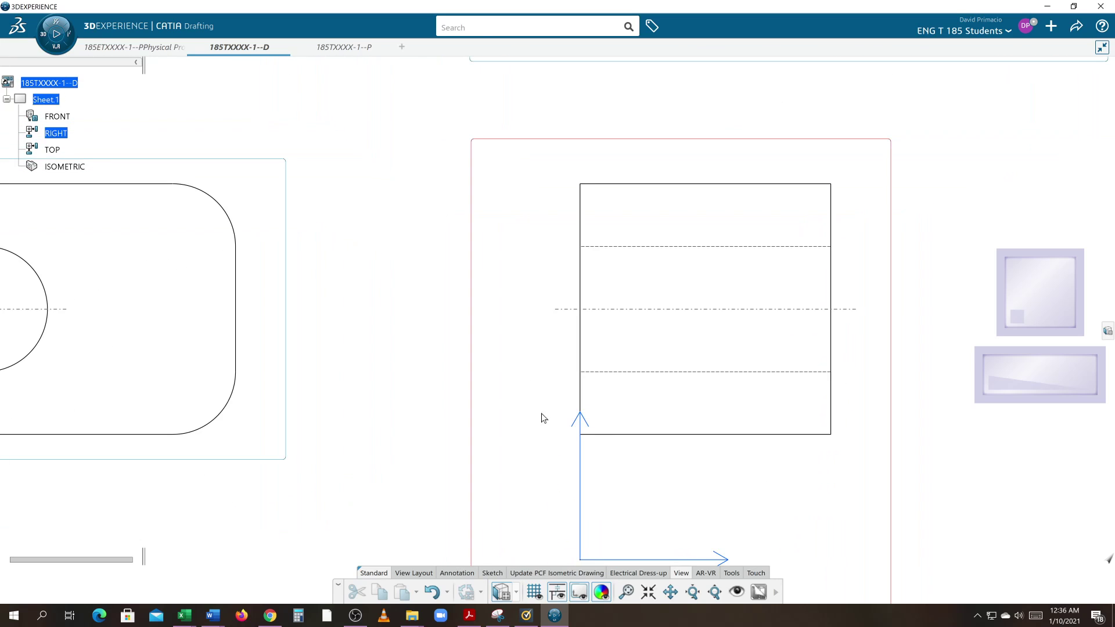
- Set the line thickness of the RIGHT view's outer outline edges to 4: 0.03937 in, apply it and accept the properties
click(672, 440)
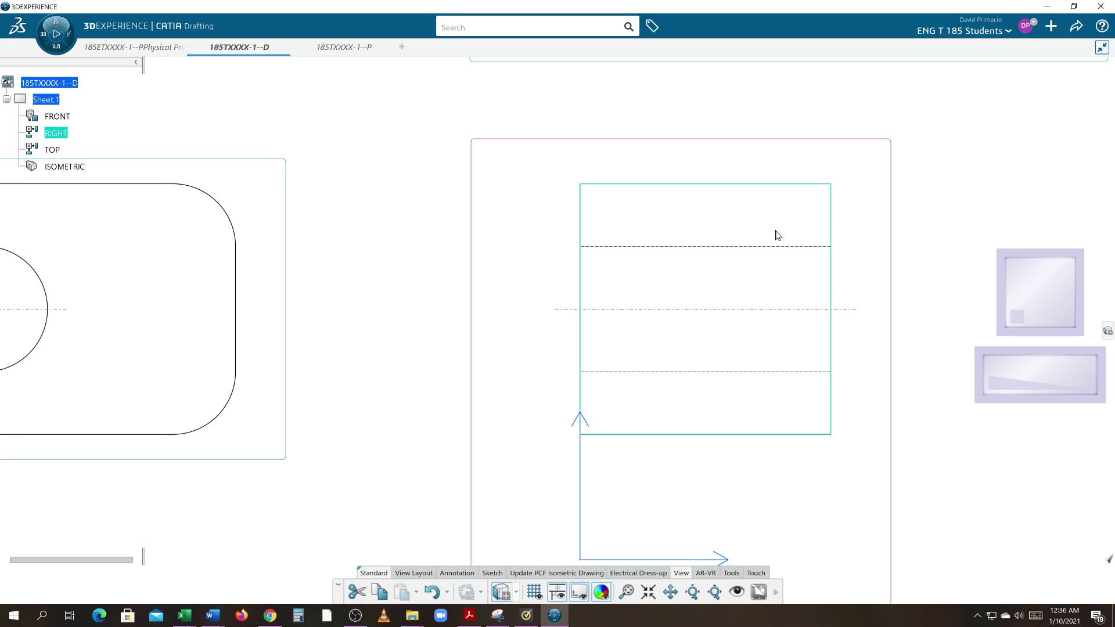
middle_drag(753, 465, 664, 450)
right_click(677, 469)
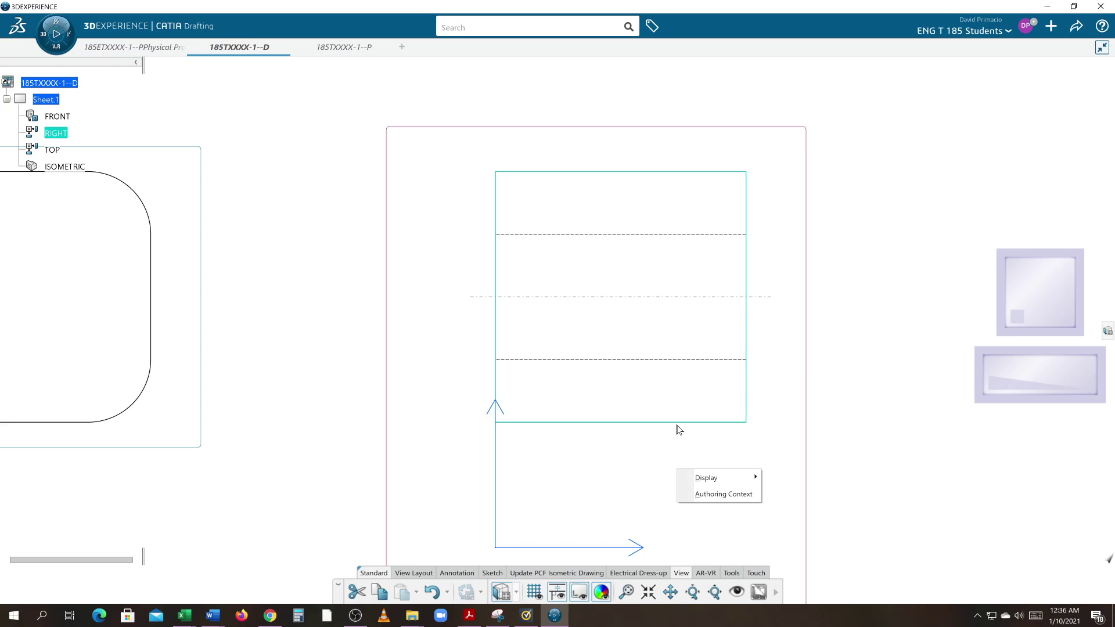
click(677, 424)
right_click(681, 425)
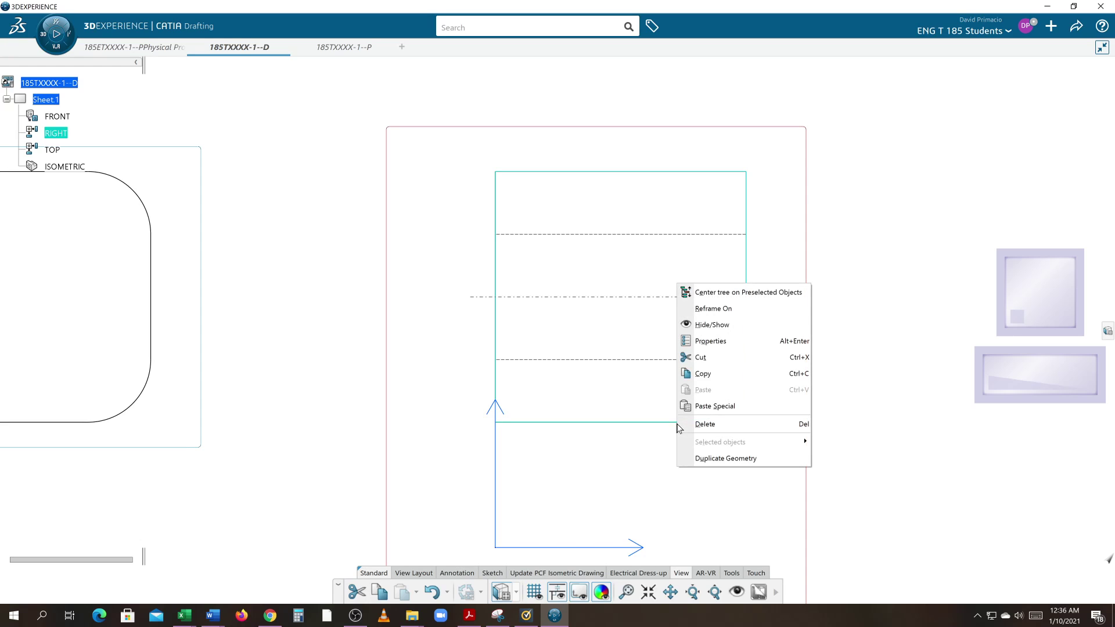
click(713, 343)
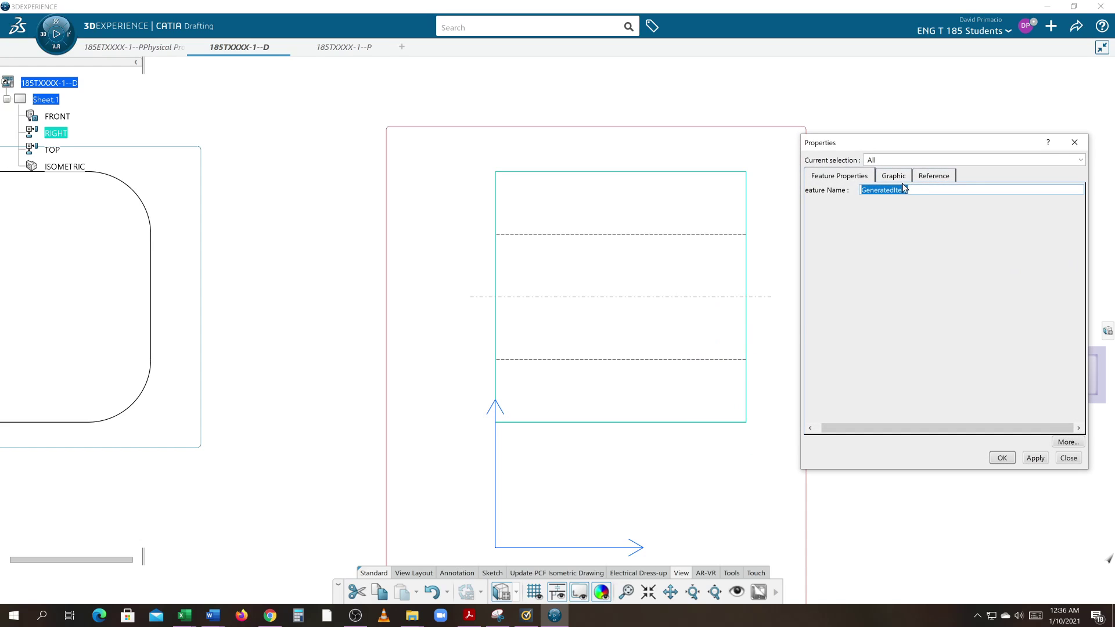
click(895, 175)
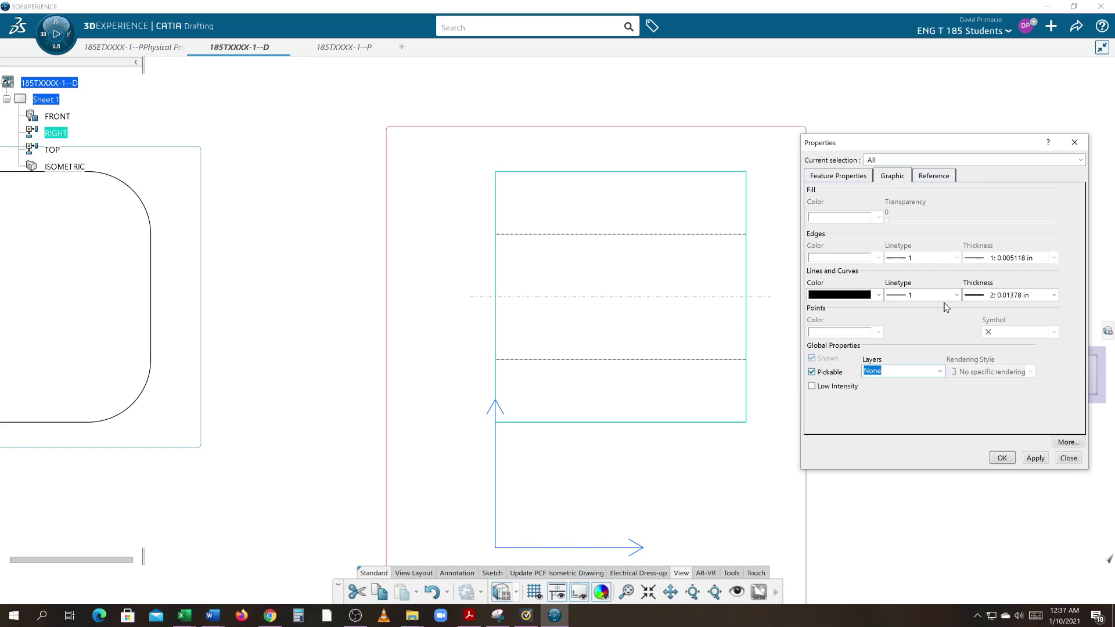
click(1054, 297)
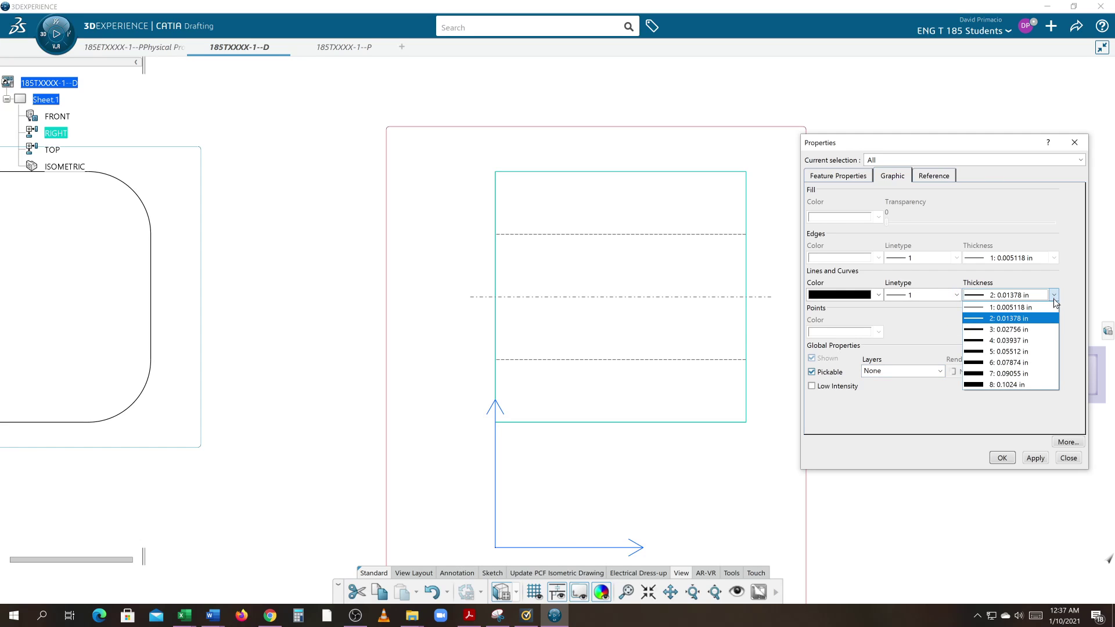
click(1046, 341)
click(1034, 459)
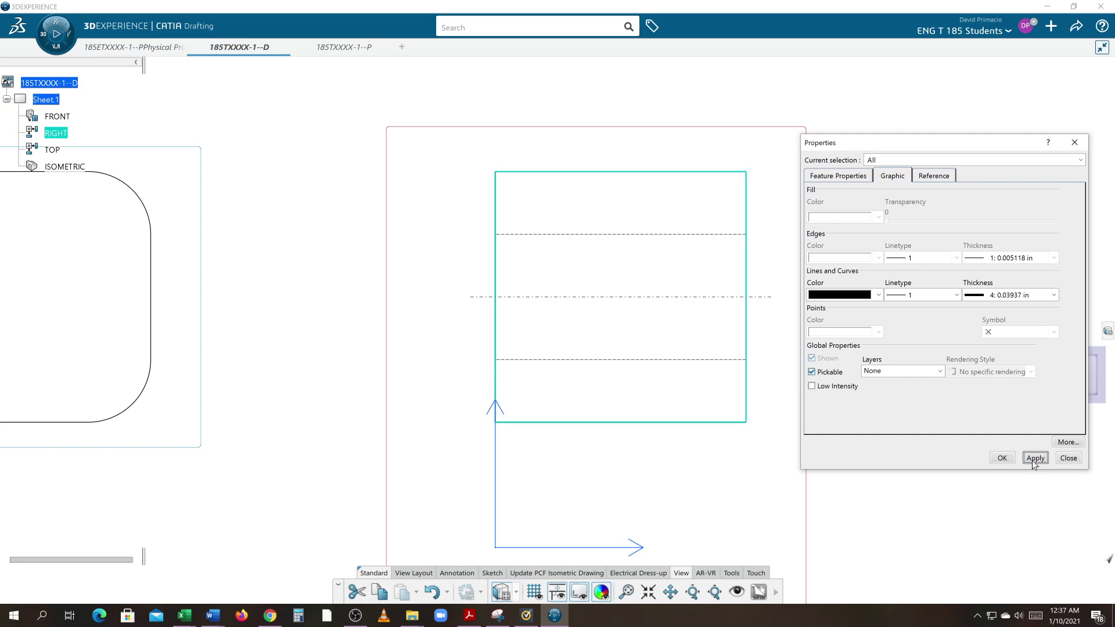
click(1001, 458)
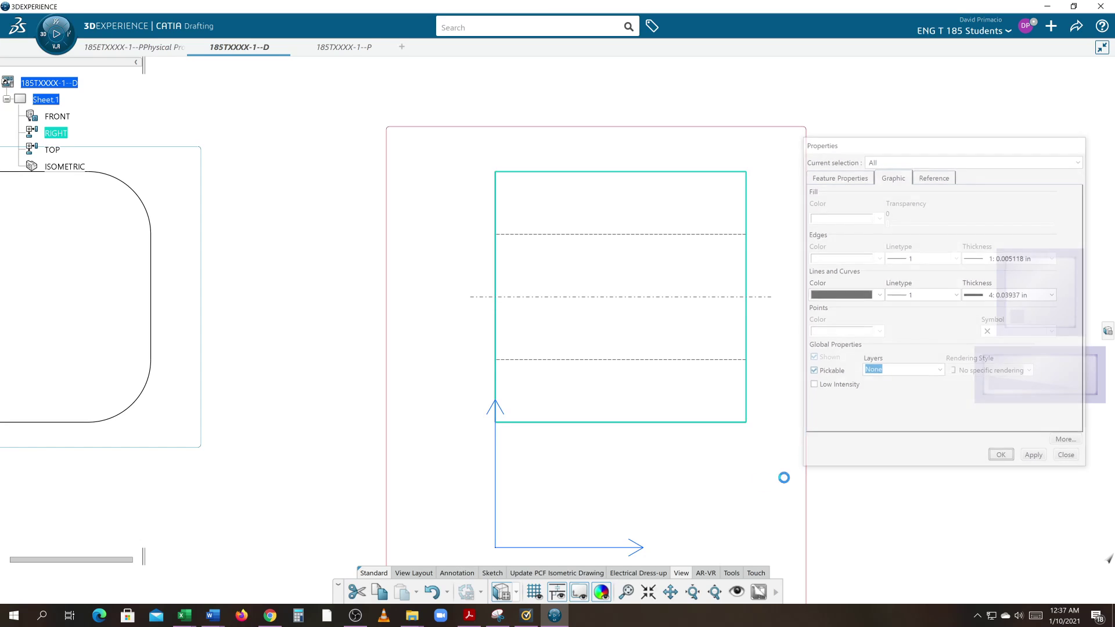
middle_drag(643, 491, 765, 459)
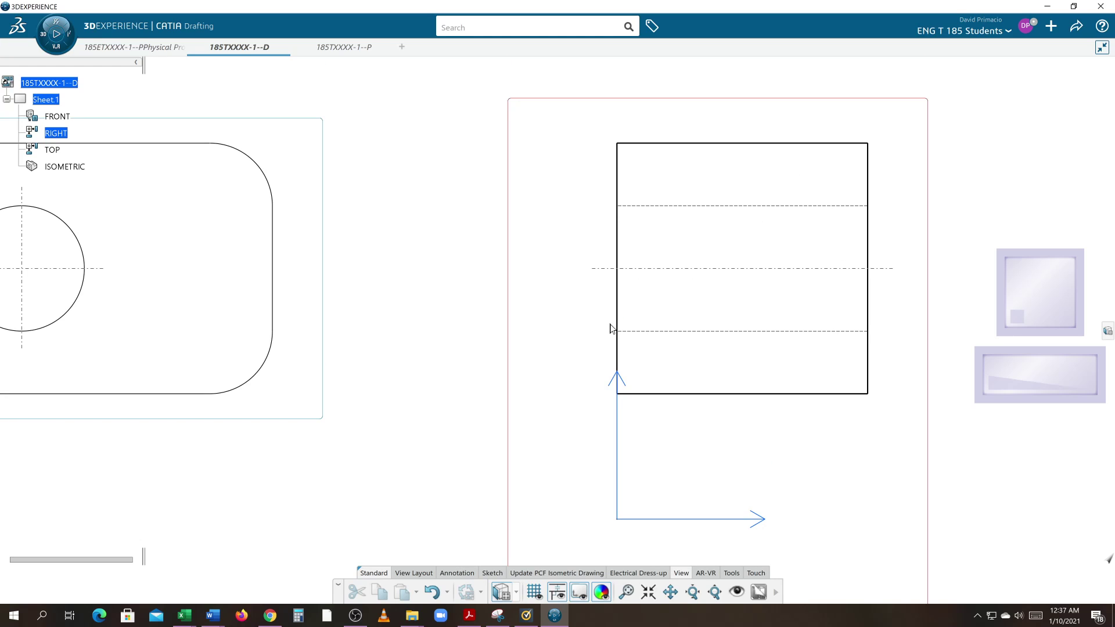
middle_drag(610, 326, 376, 366)
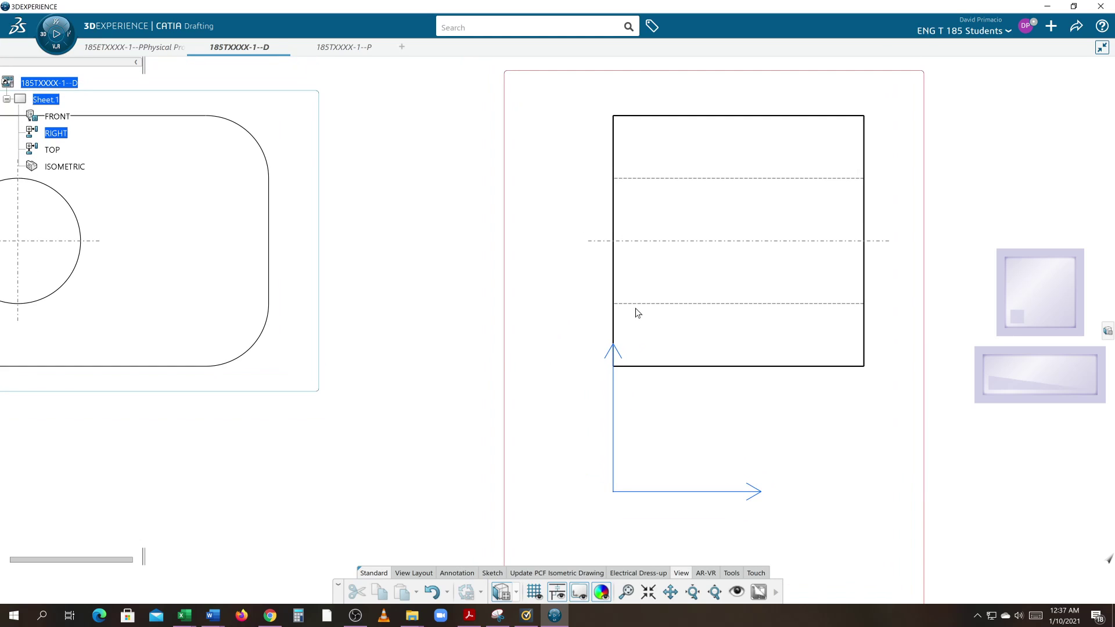
mouse_move(759, 308)
middle_down()
mouse_move(694, 316)
mouse_move(669, 339)
middle_up()
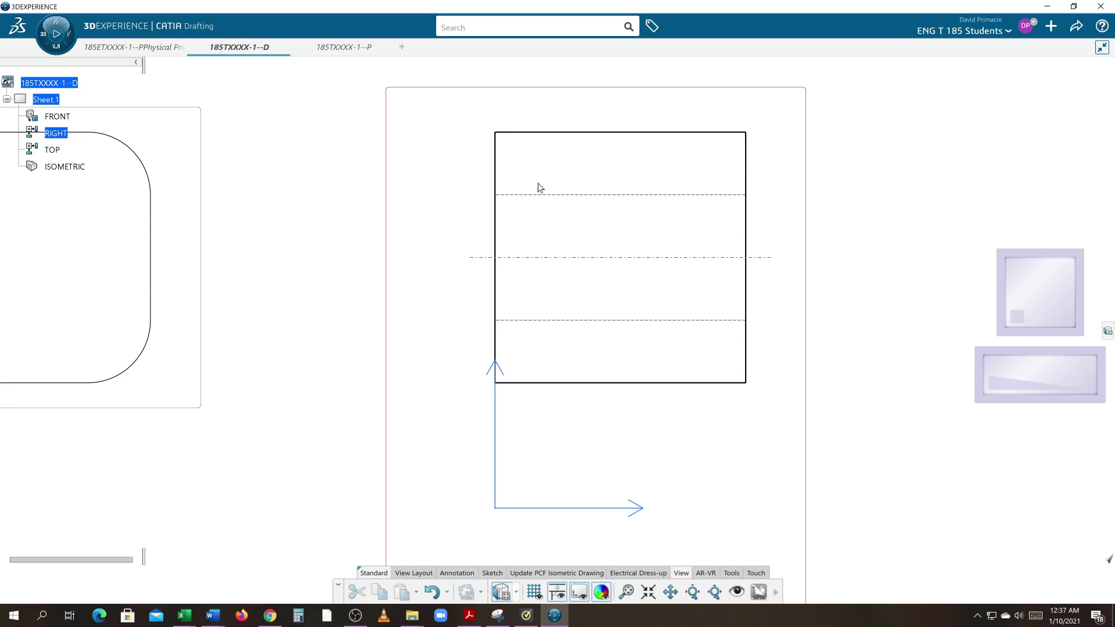
right_click(609, 384)
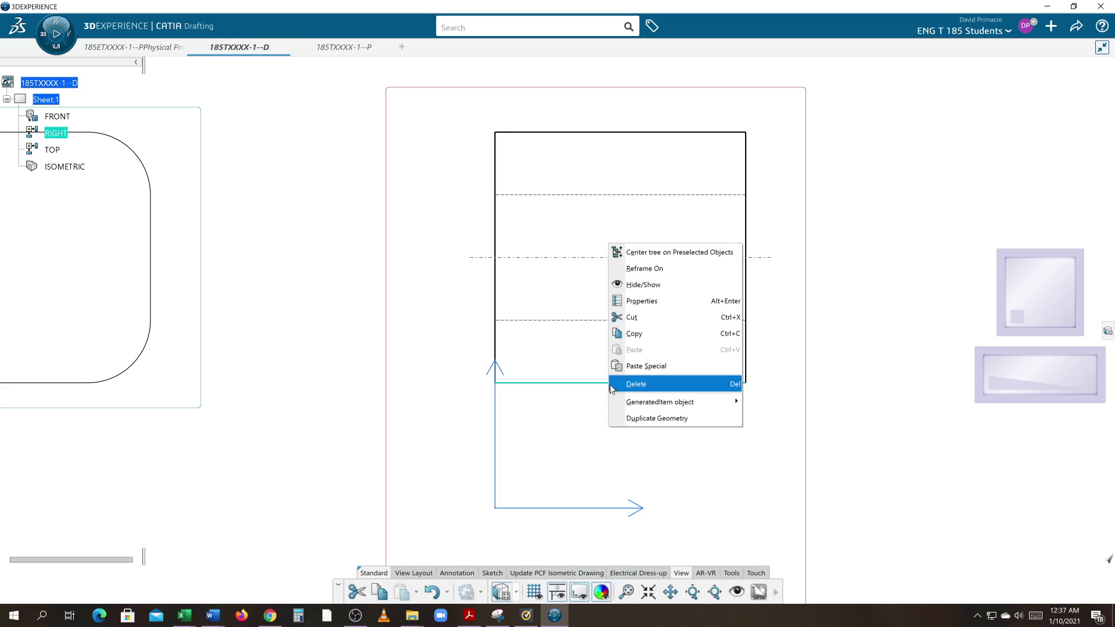
mouse_move(623, 402)
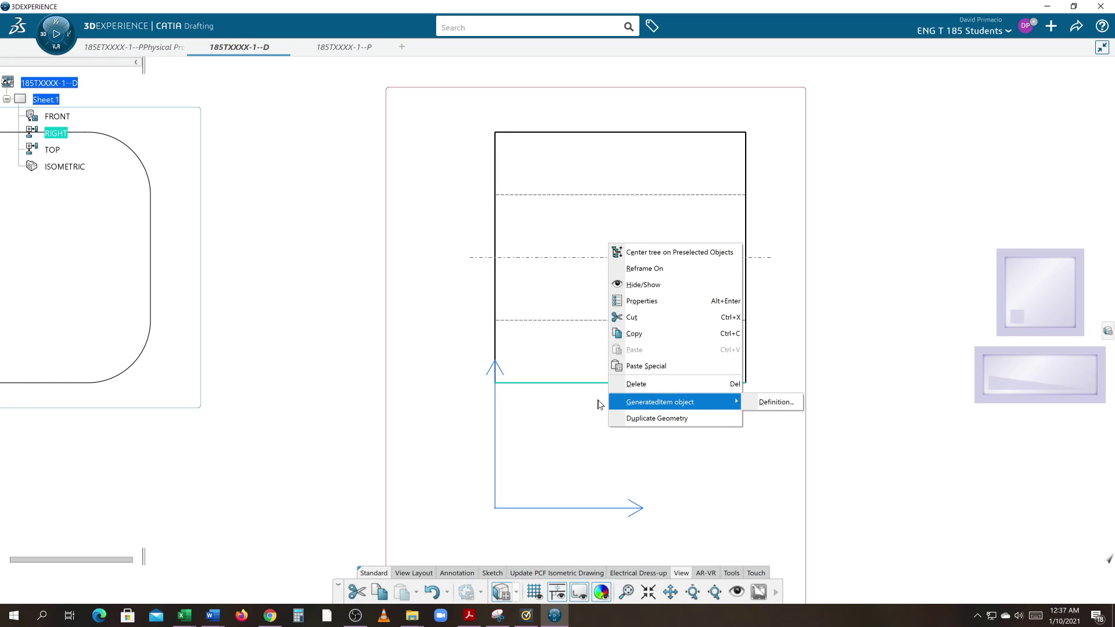
click(571, 409)
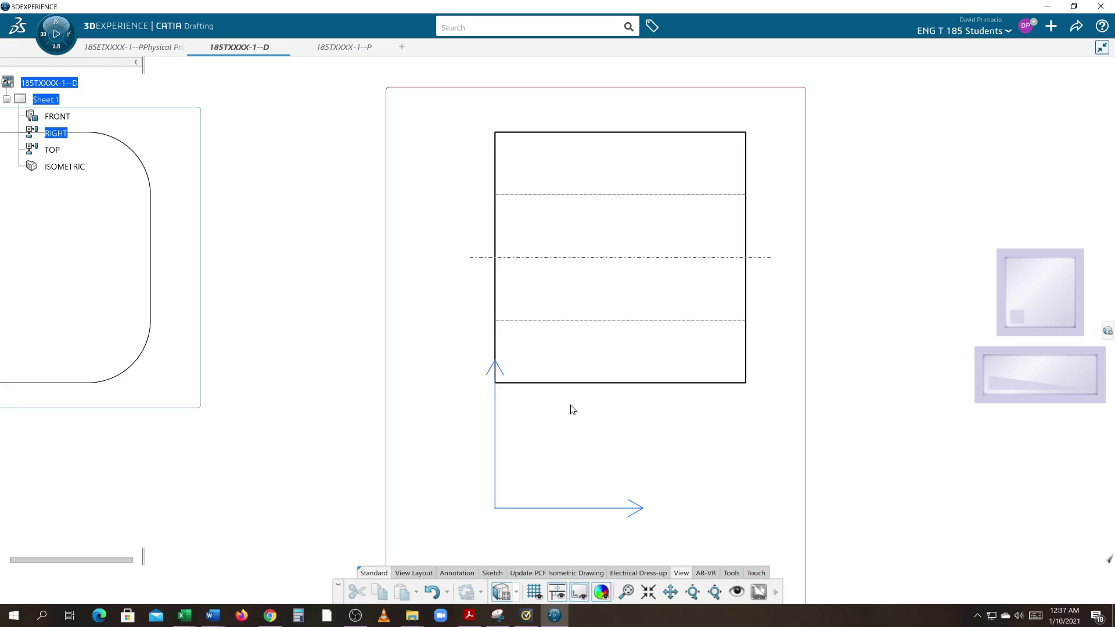
- Set the thickness of all lines in the RIGHT view to 6: 0.07874 in, apply it, accept the properties and clear the selection
drag(462, 115, 781, 402)
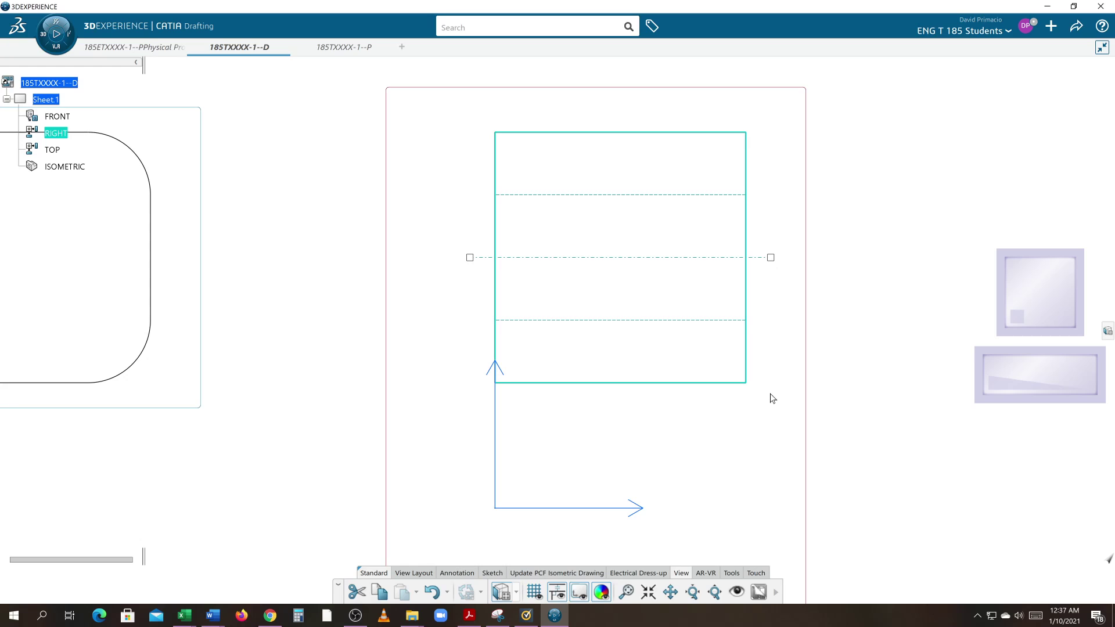
right_click(741, 385)
click(779, 325)
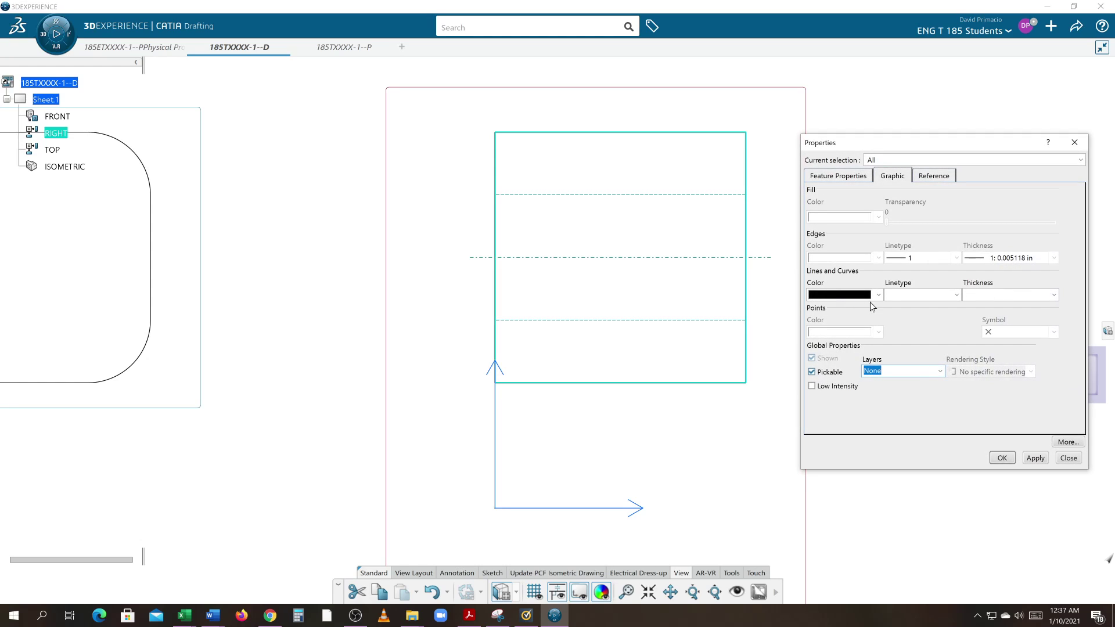
click(978, 296)
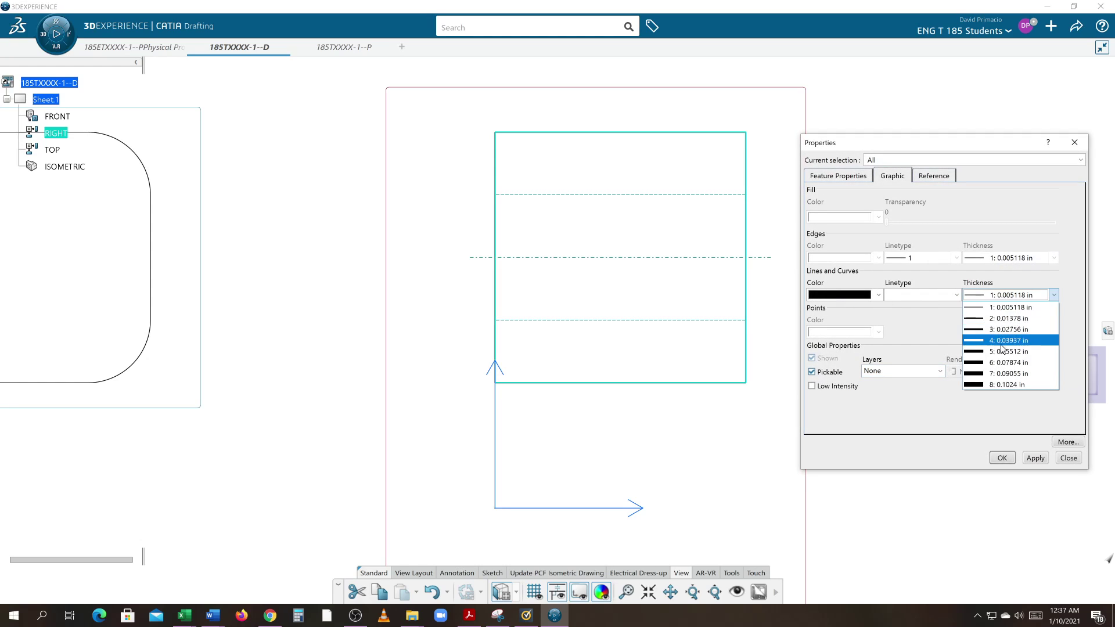
click(1009, 362)
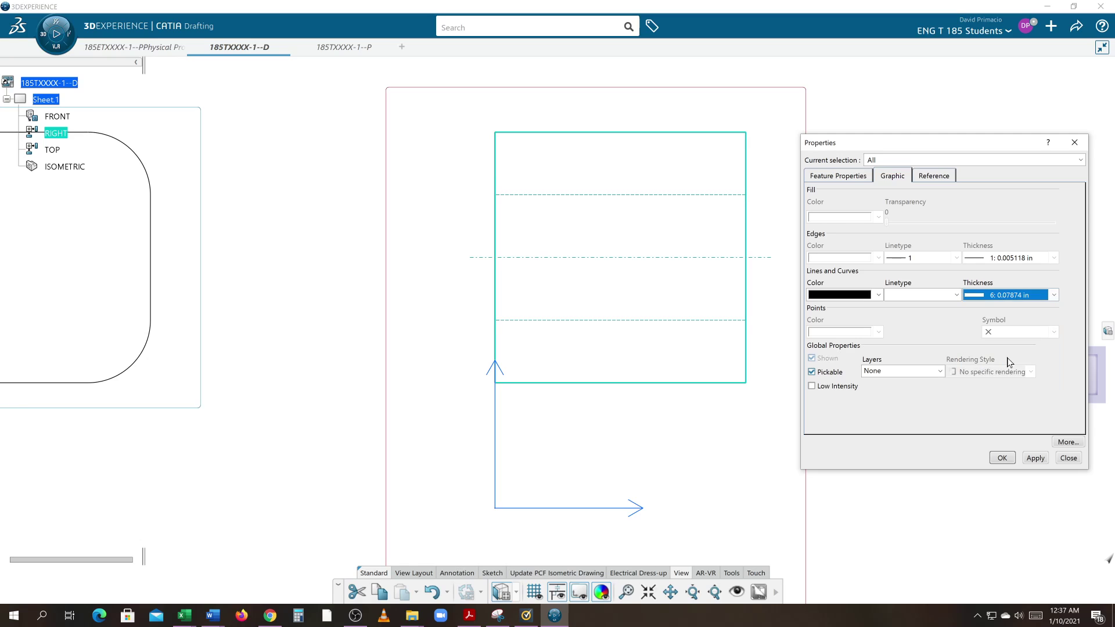
click(1035, 458)
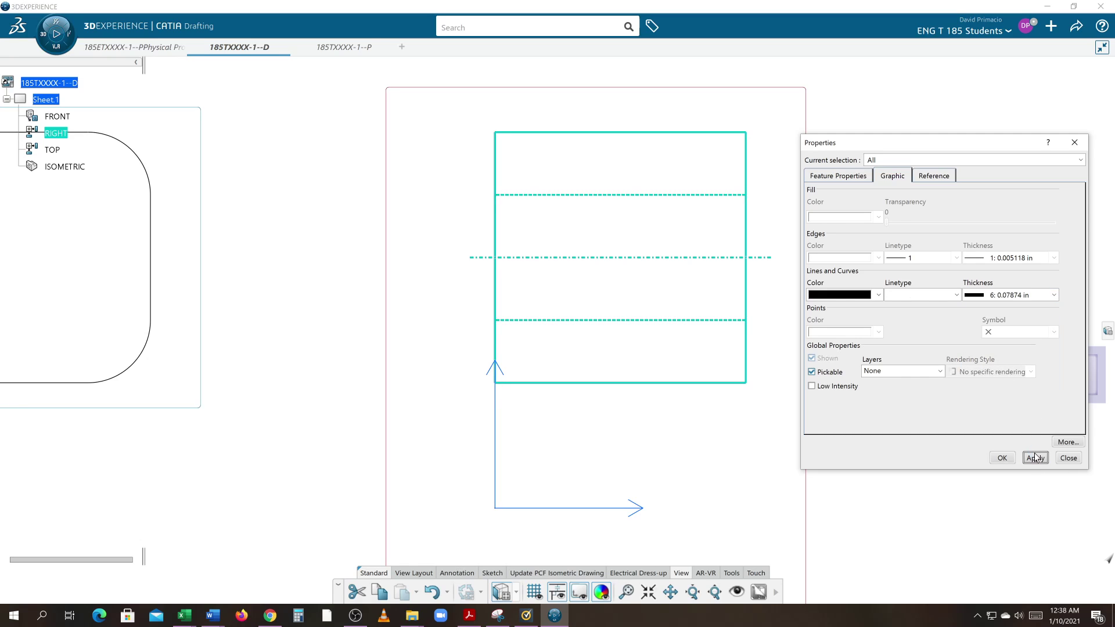
click(1002, 459)
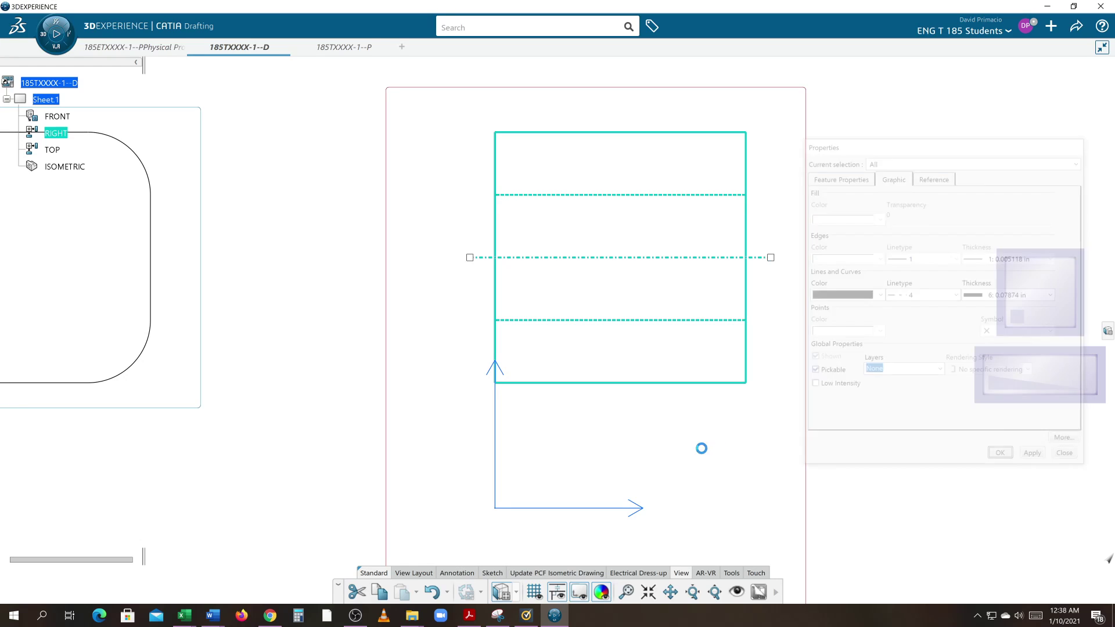
click(704, 450)
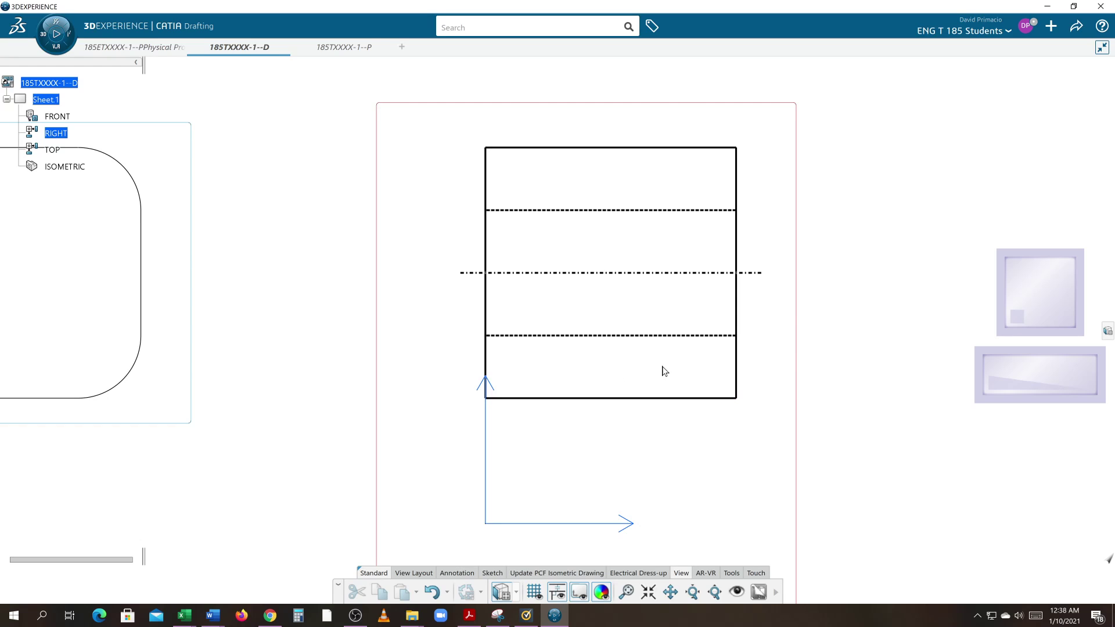
- Set the thickness of the two hidden lines and the axis line in the RIGHT view to 2: 0.01378 in
click(651, 336)
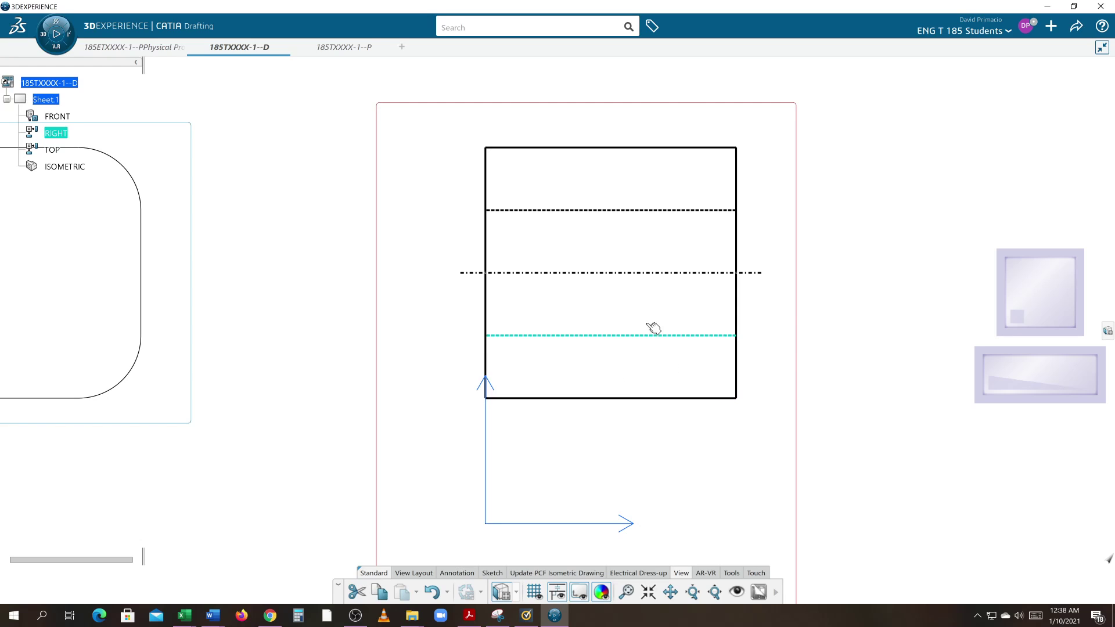
click(641, 273)
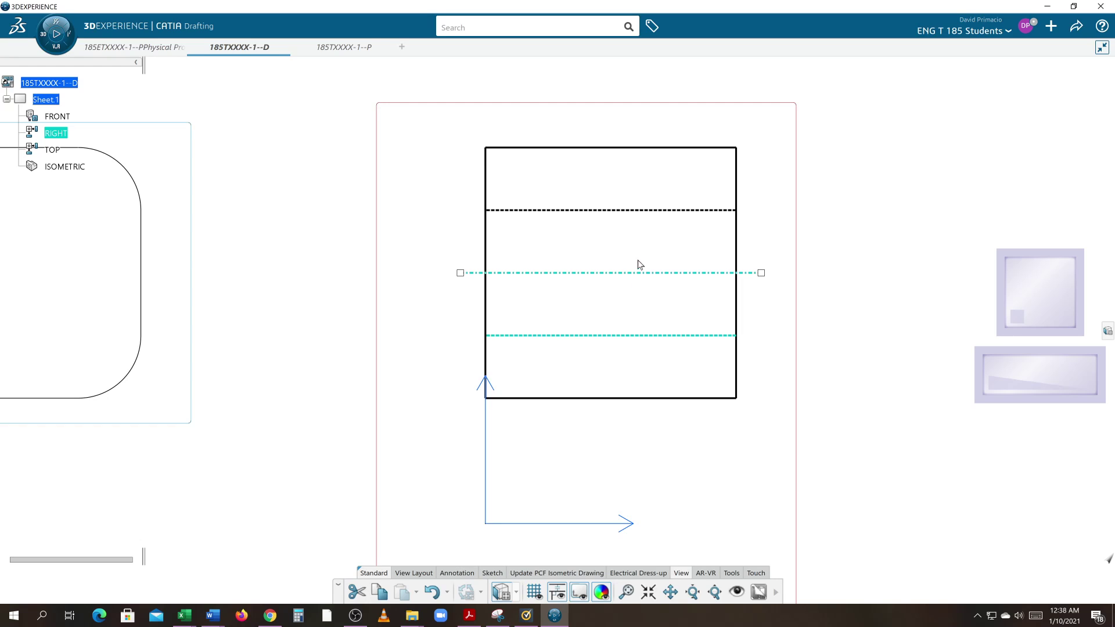
click(637, 211)
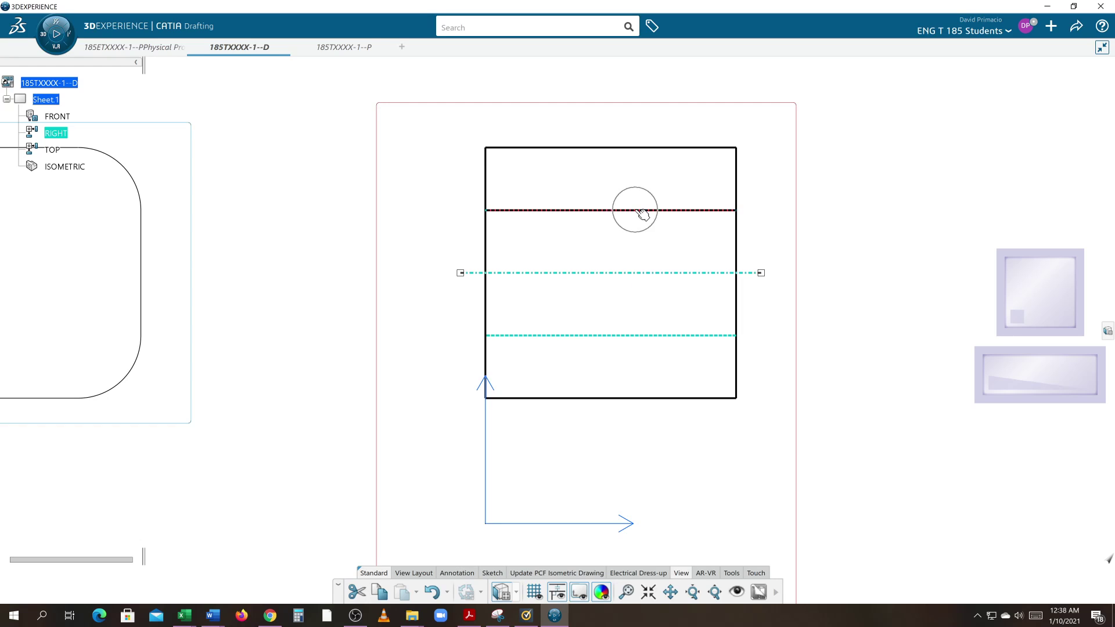
right_click(646, 336)
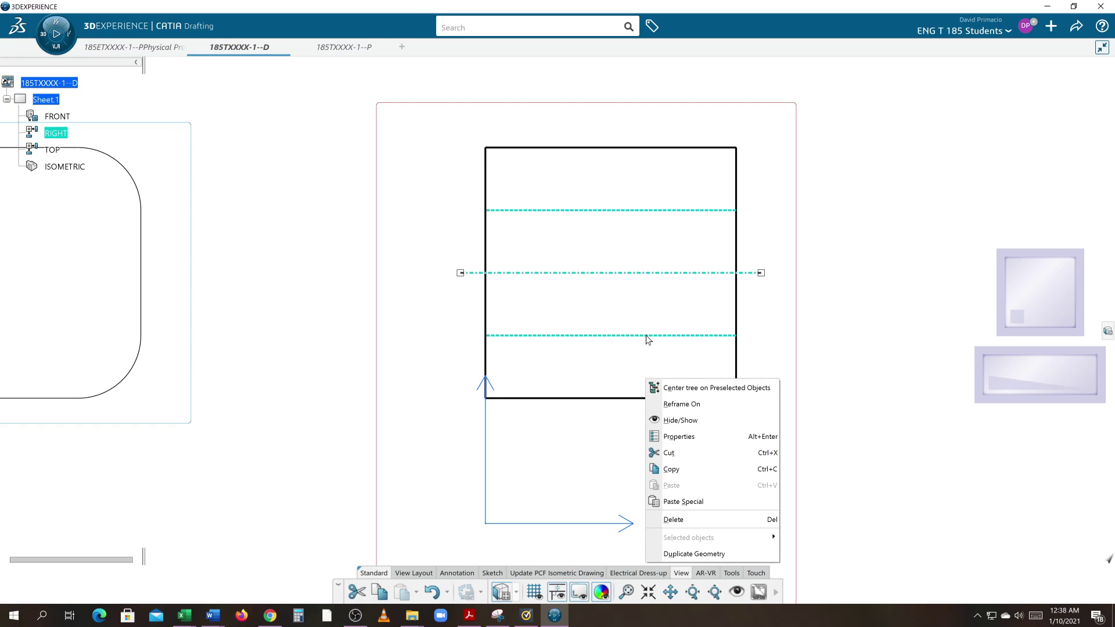
click(688, 435)
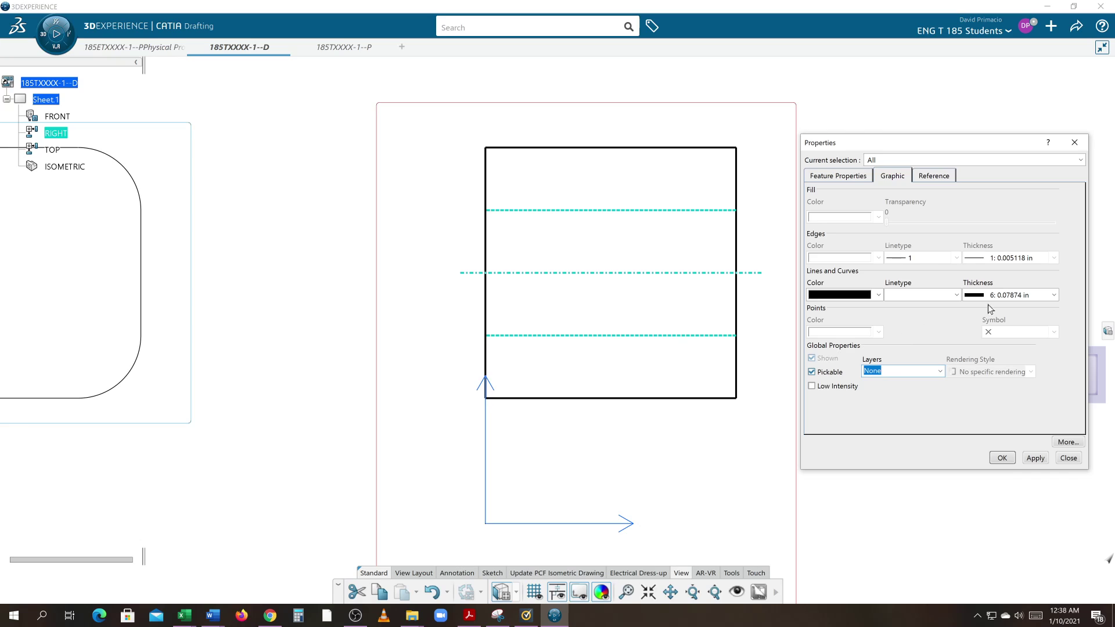
click(1004, 295)
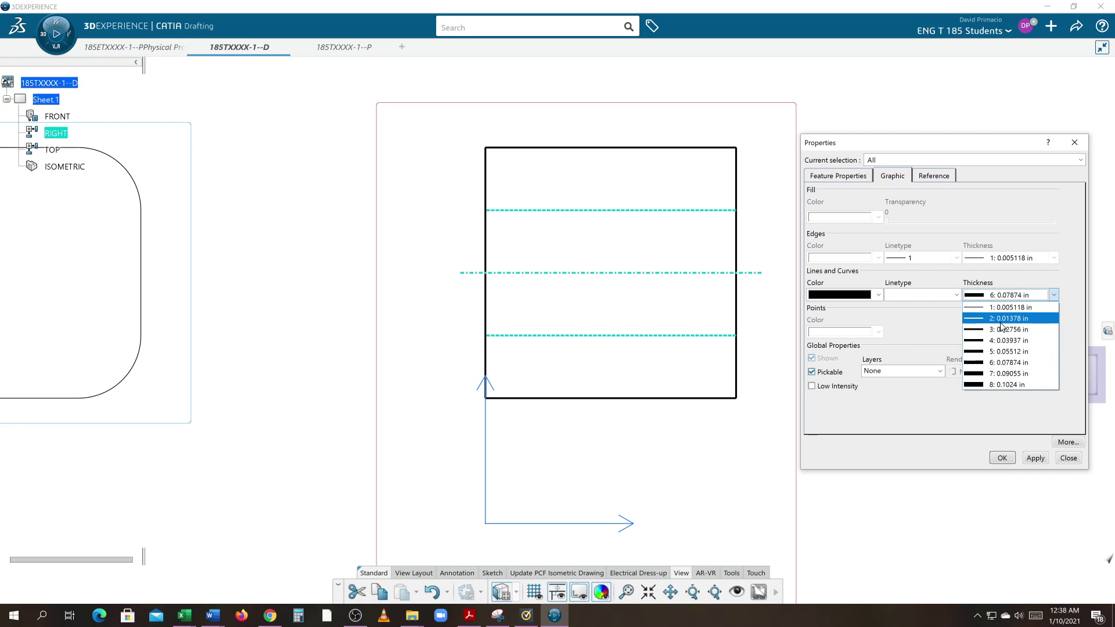
click(1003, 319)
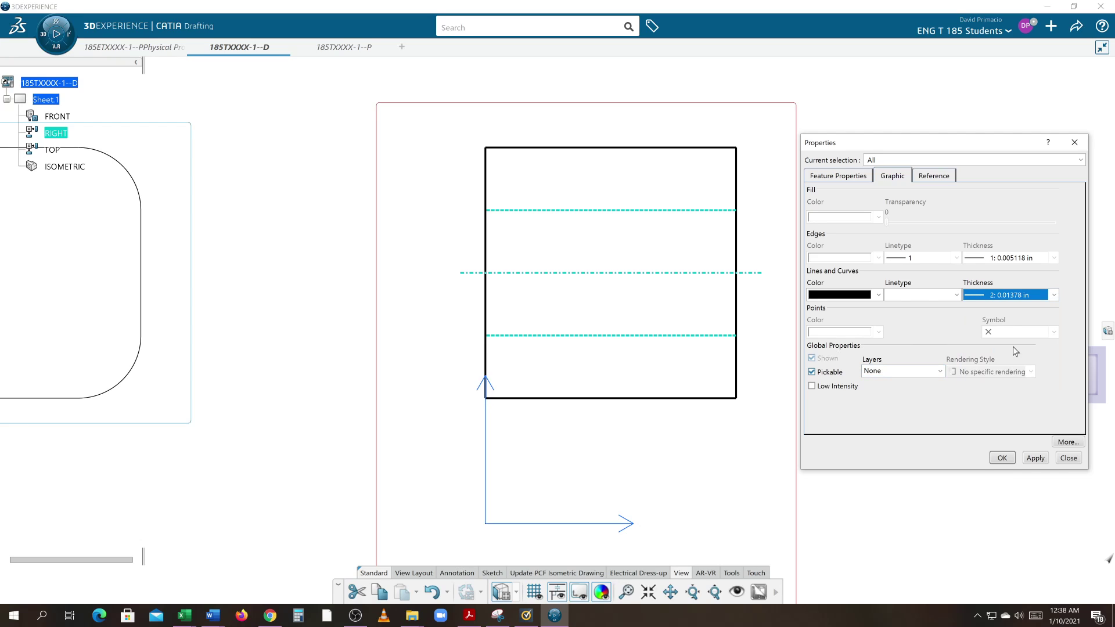
click(1036, 458)
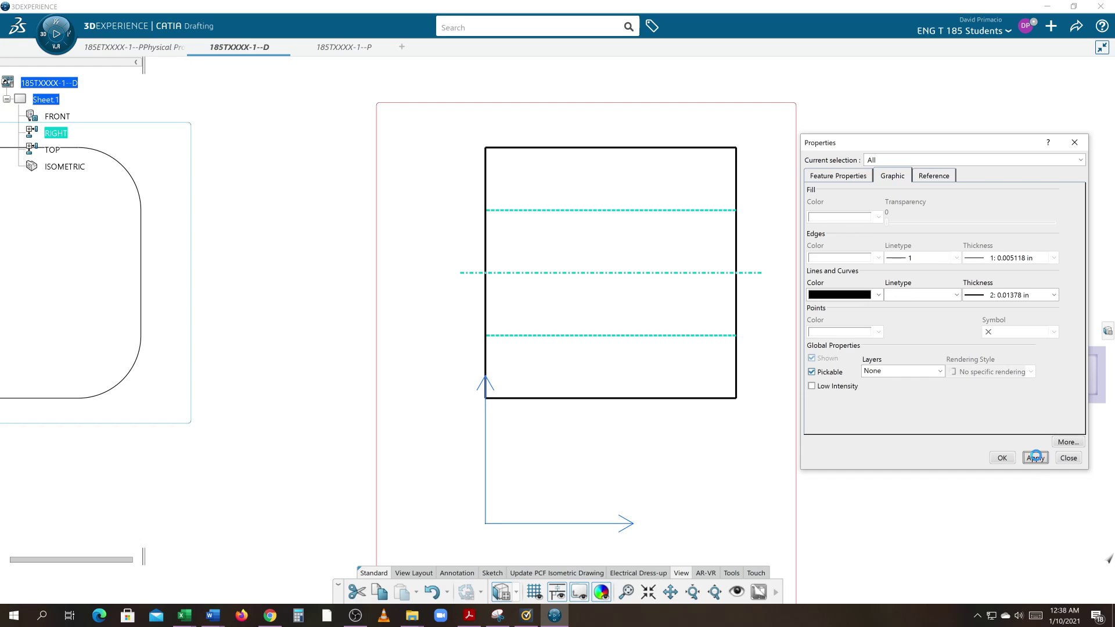
click(1003, 461)
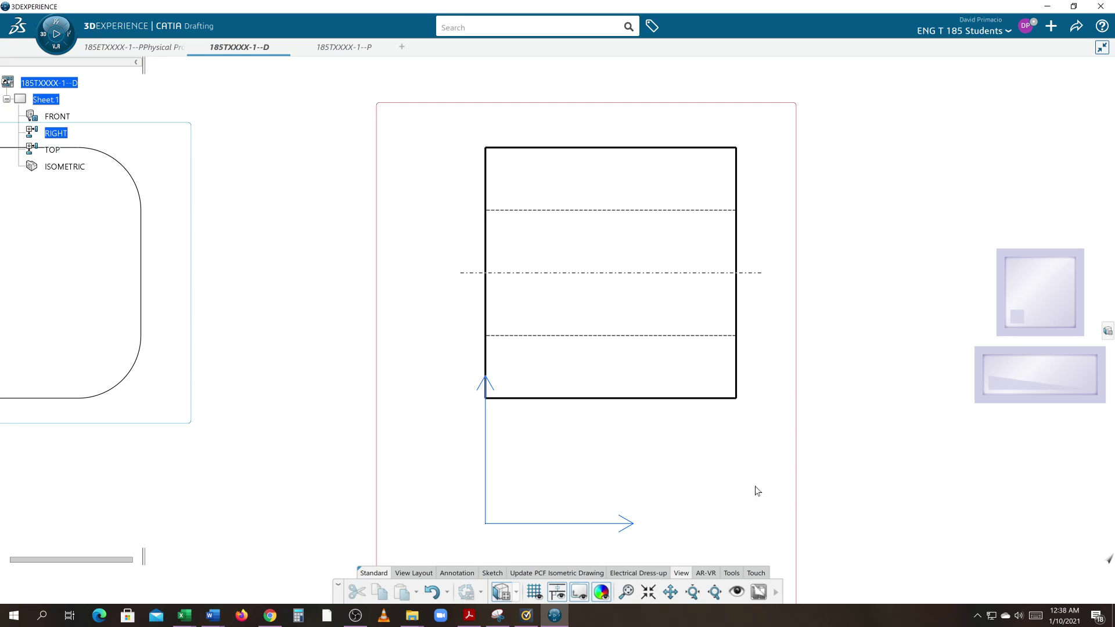
- Make FRONT the active view
mouse_move(677, 493)
middle_down()
mouse_move(759, 483)
mouse_move(747, 488)
middle_up()
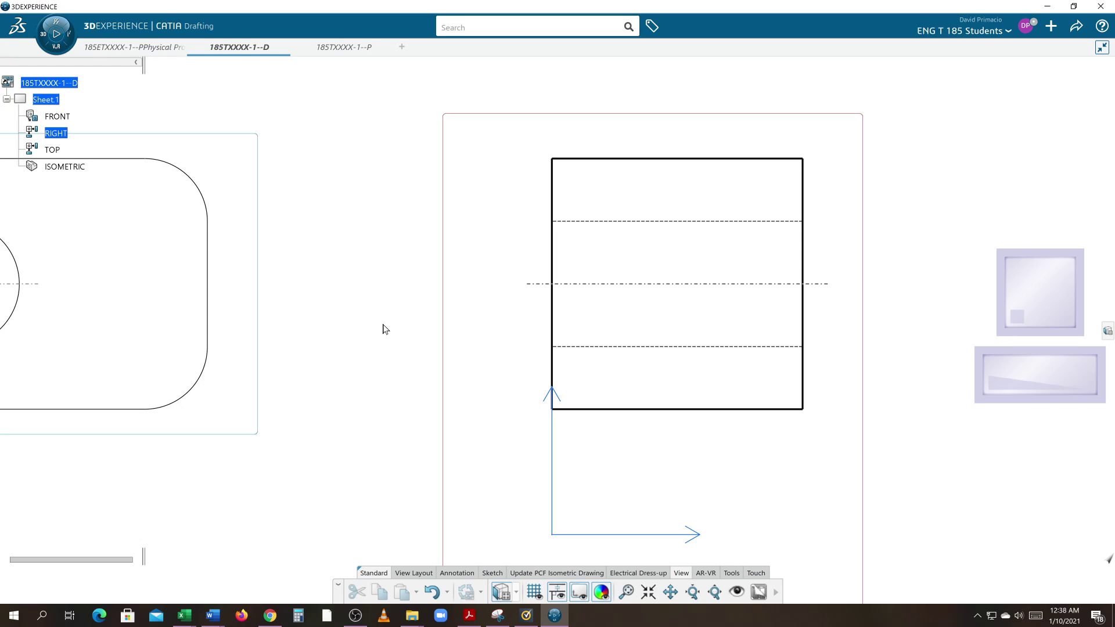
mouse_move(381, 326)
middle_down()
mouse_move(456, 321)
mouse_move(483, 339)
middle_up()
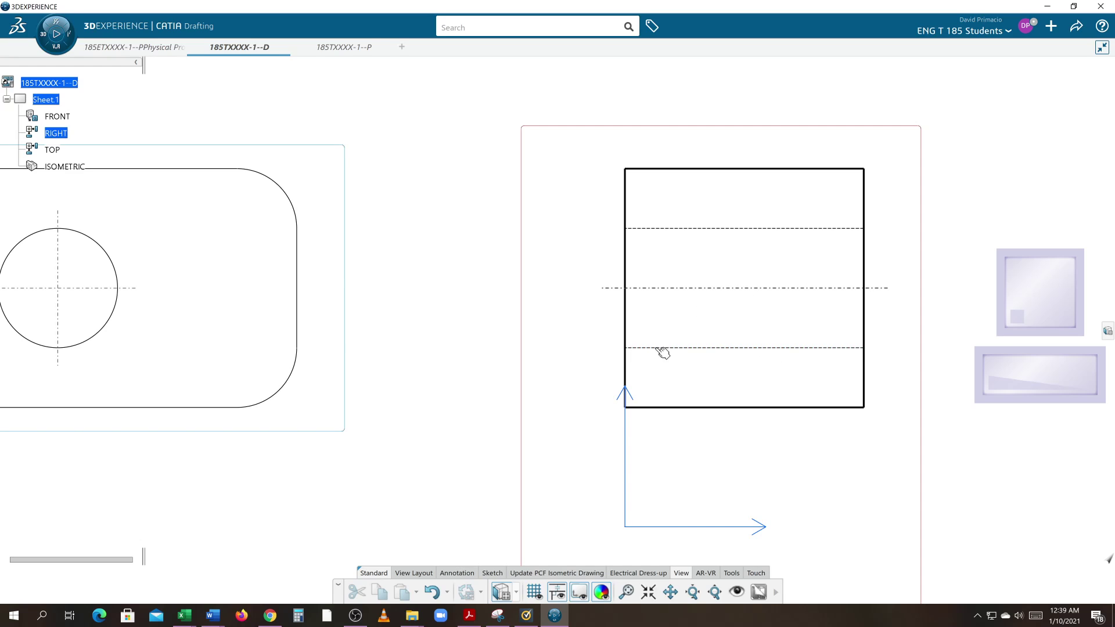
middle_drag(423, 376, 573, 345)
middle_drag(463, 381, 749, 381)
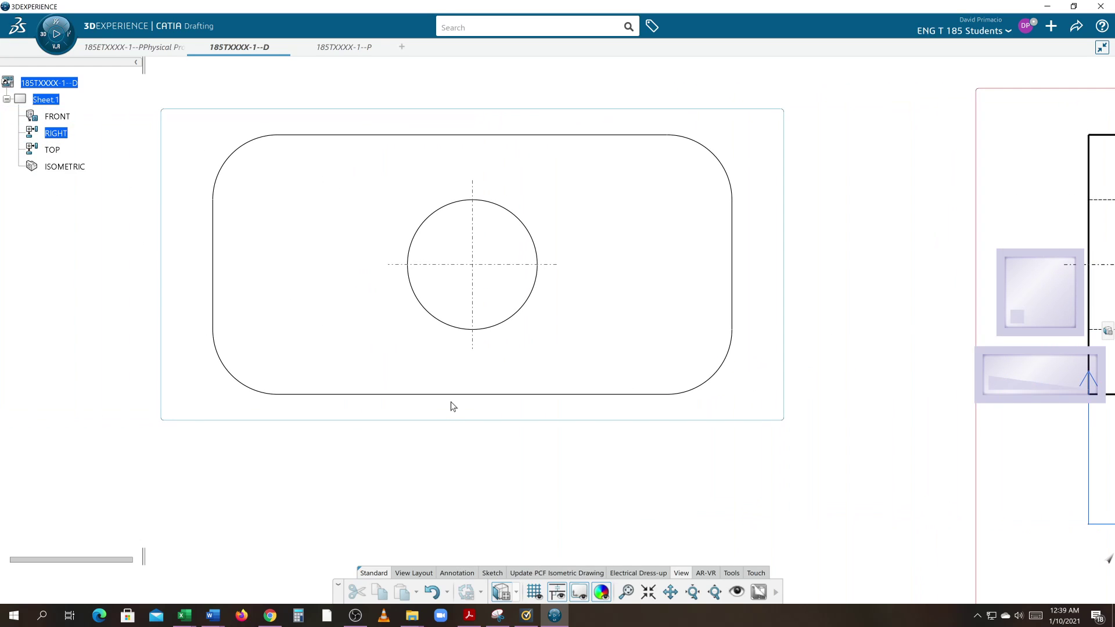
middle_drag(453, 405, 509, 433)
click(460, 458)
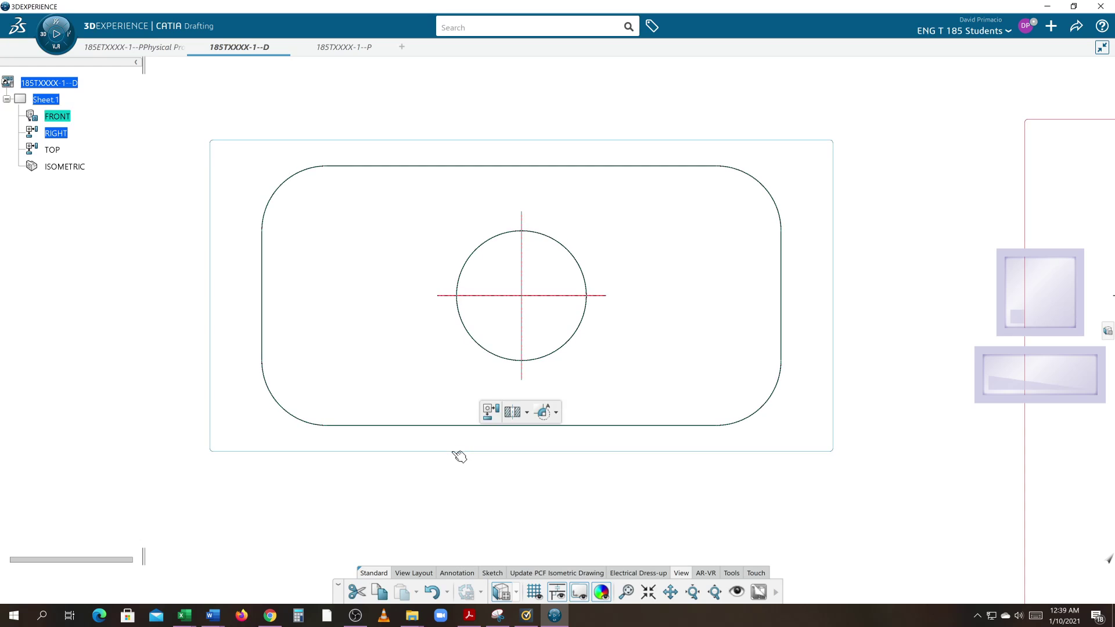
right_click(514, 426)
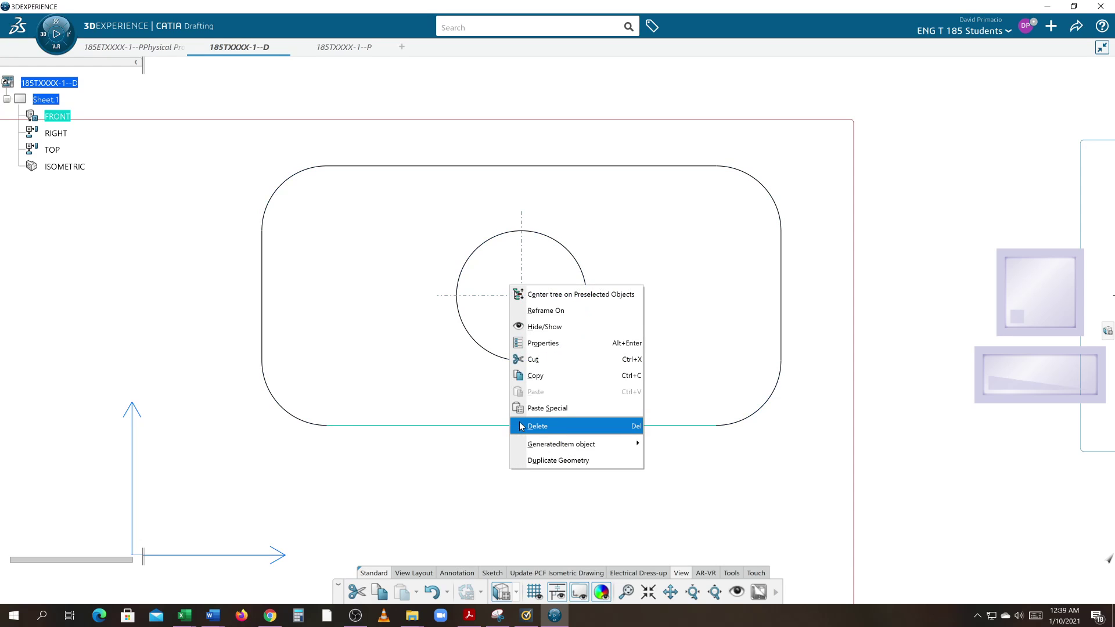
click(561, 343)
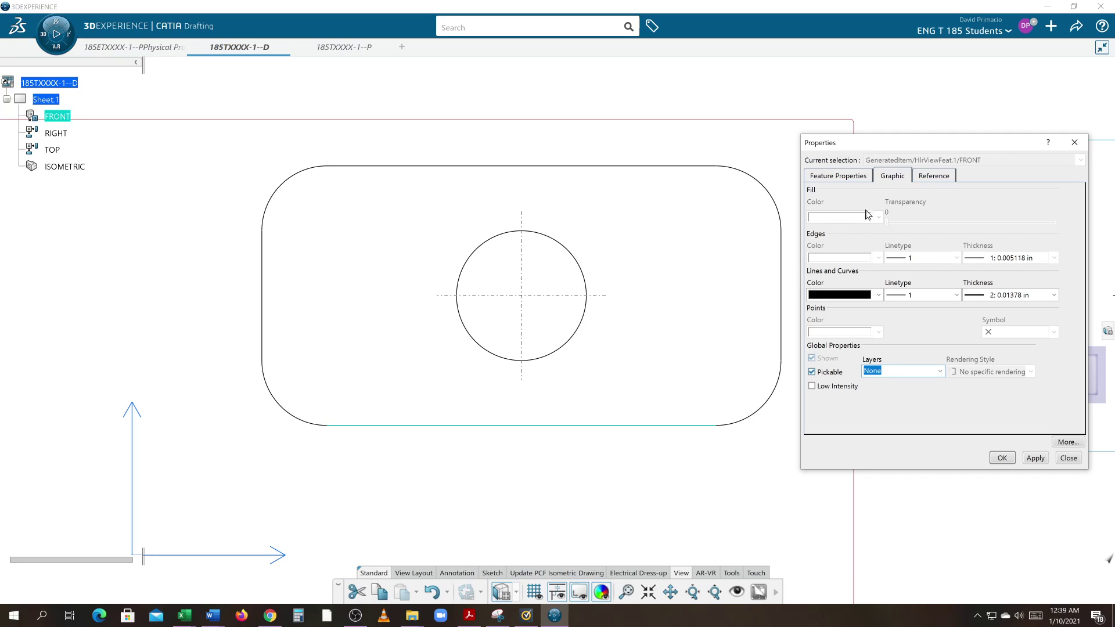
click(924, 181)
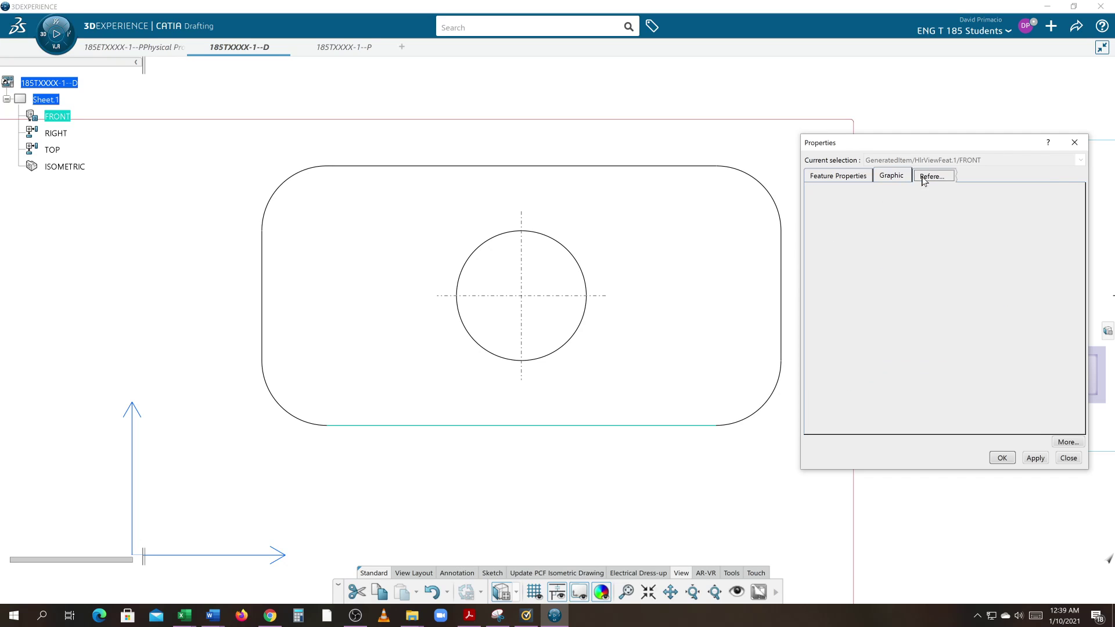
click(1028, 459)
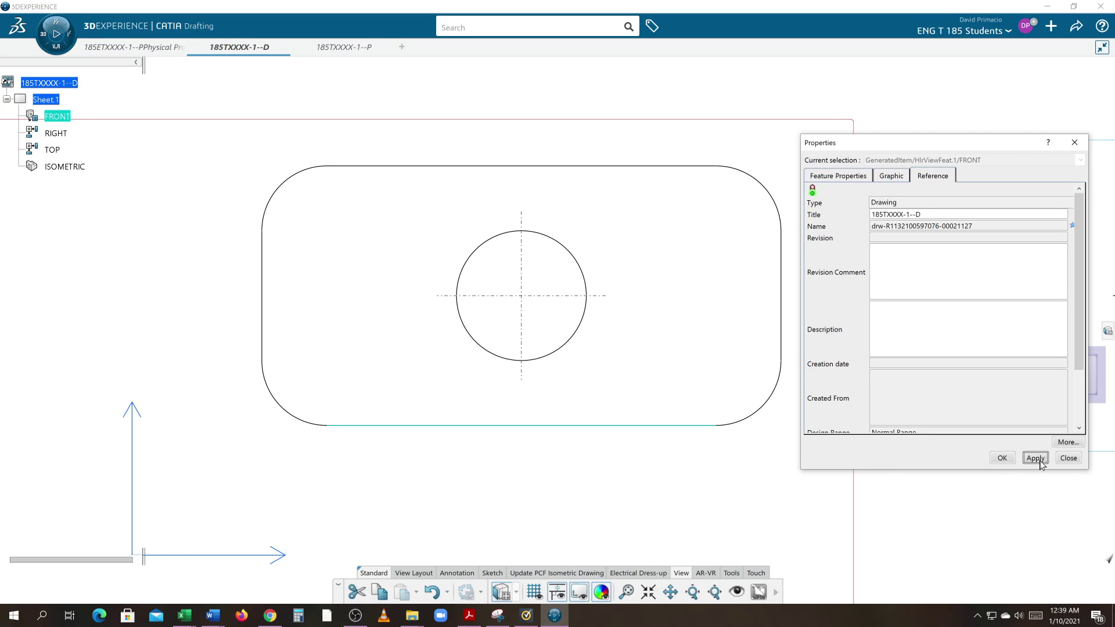
click(1034, 458)
click(1068, 459)
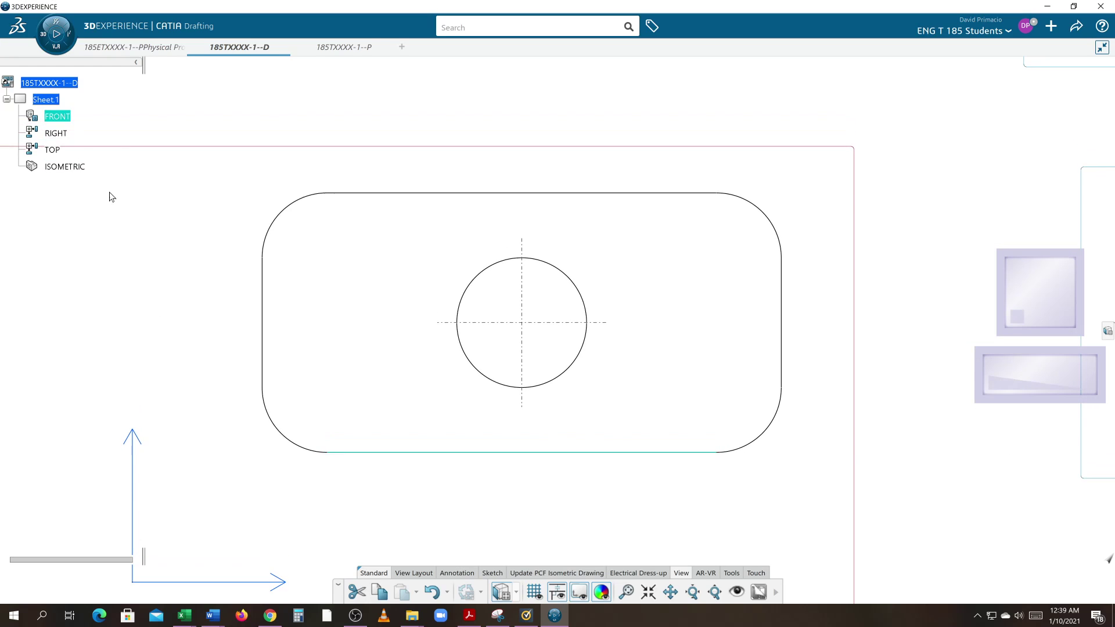
- Turn off Center Line and Pattern in the FRONT view's generation properties, accept them and clear the selection
click(56, 116)
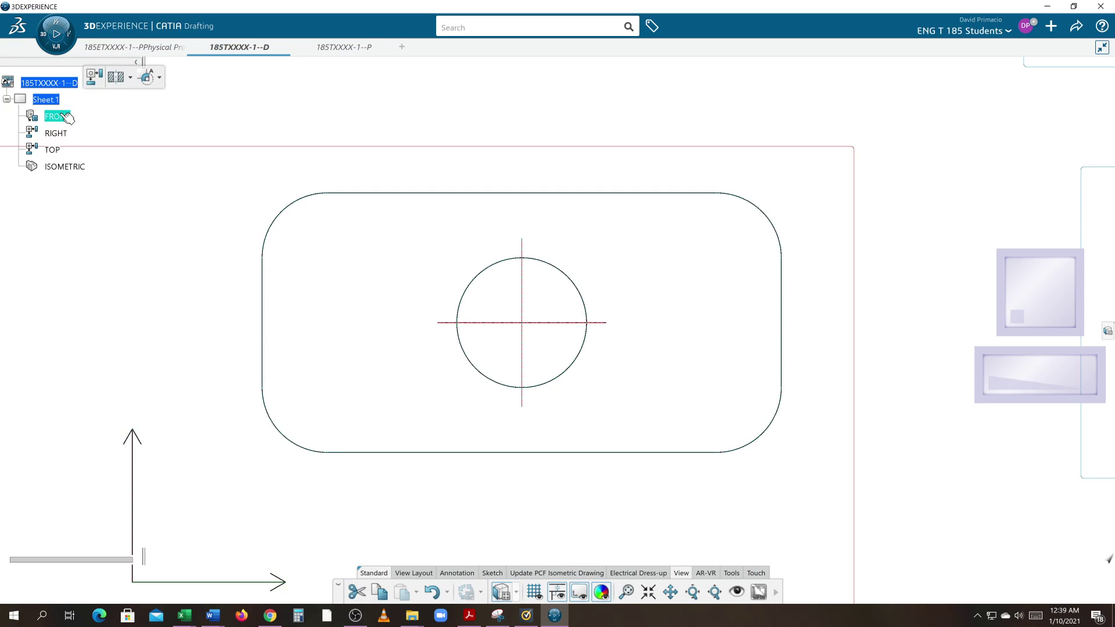
right_click(60, 117)
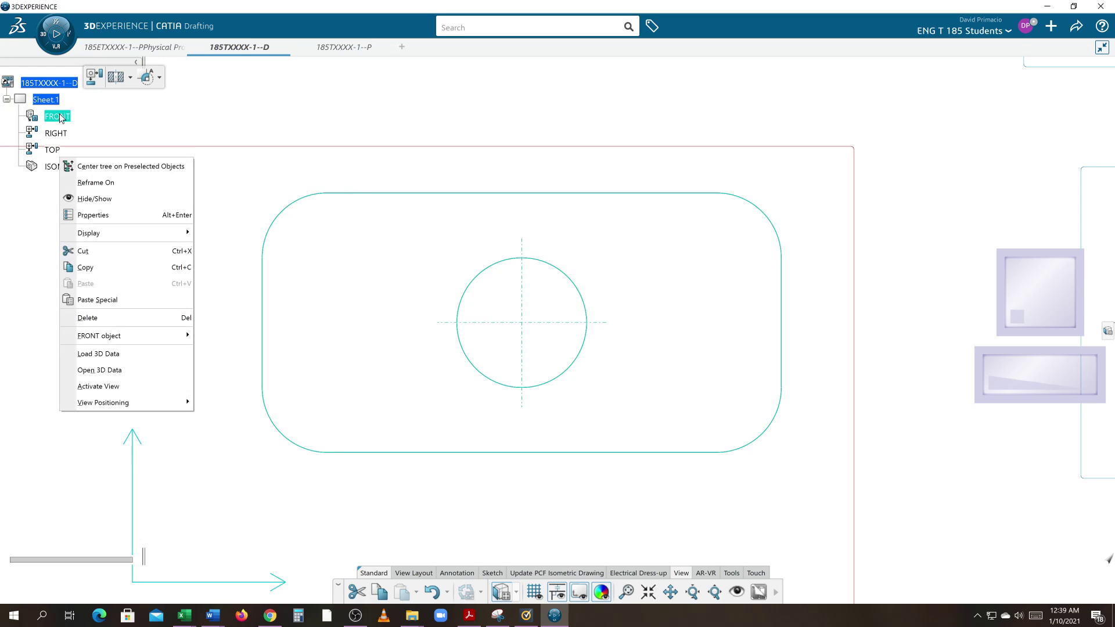
click(81, 216)
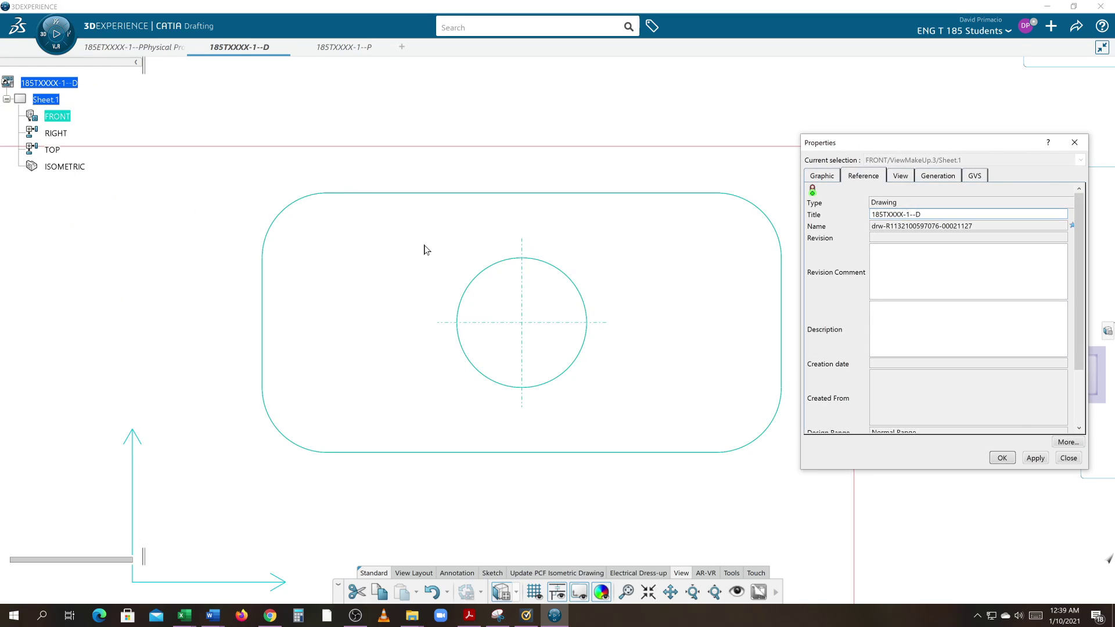
click(925, 177)
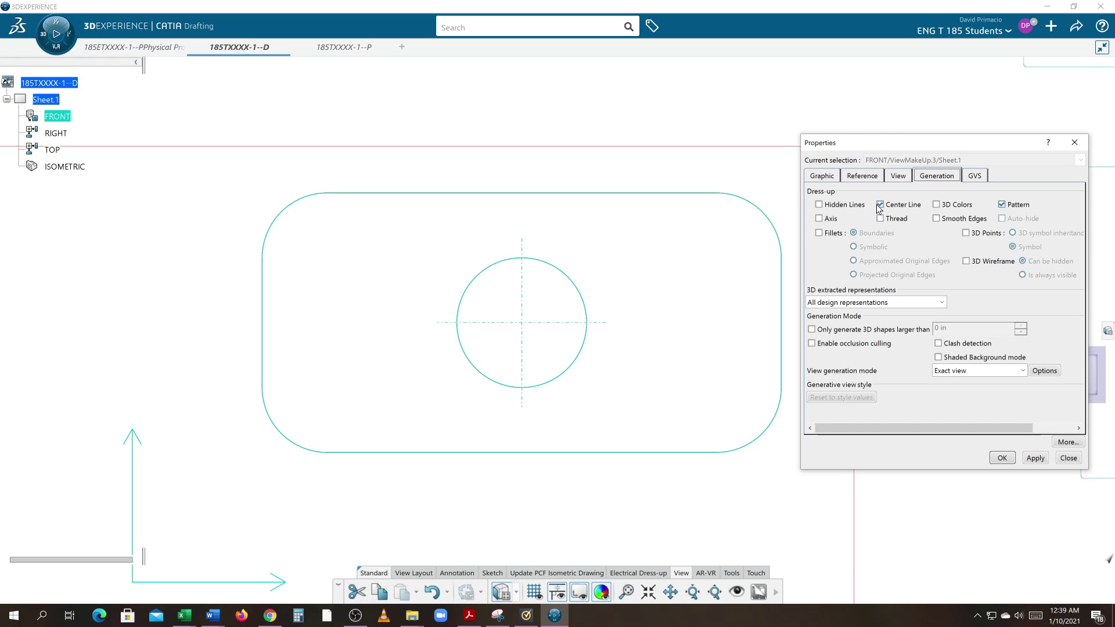
click(879, 205)
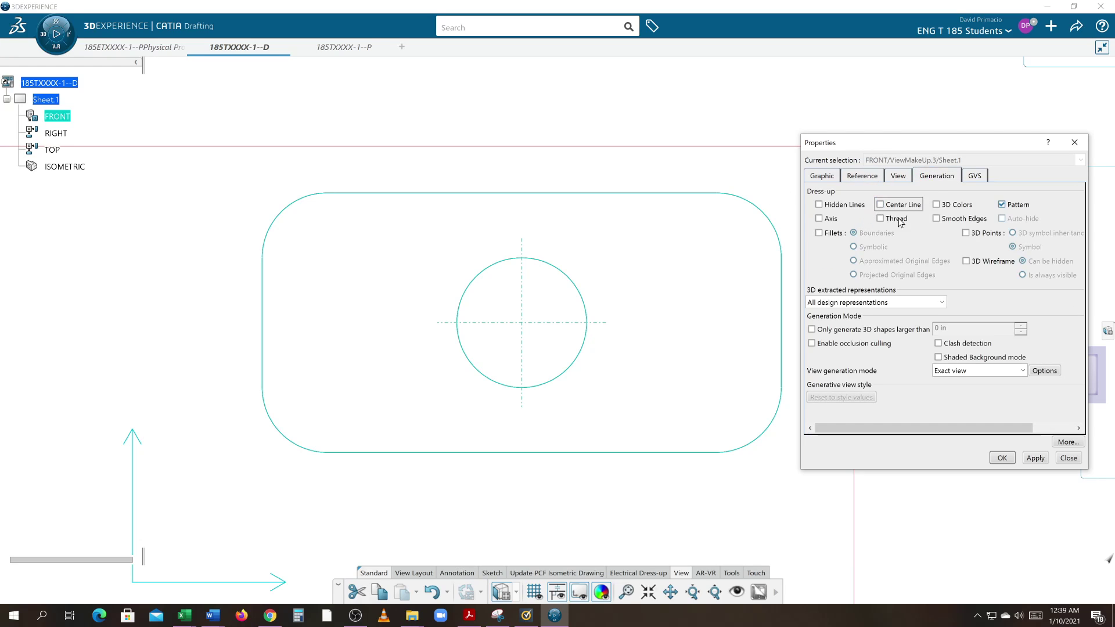
click(1013, 203)
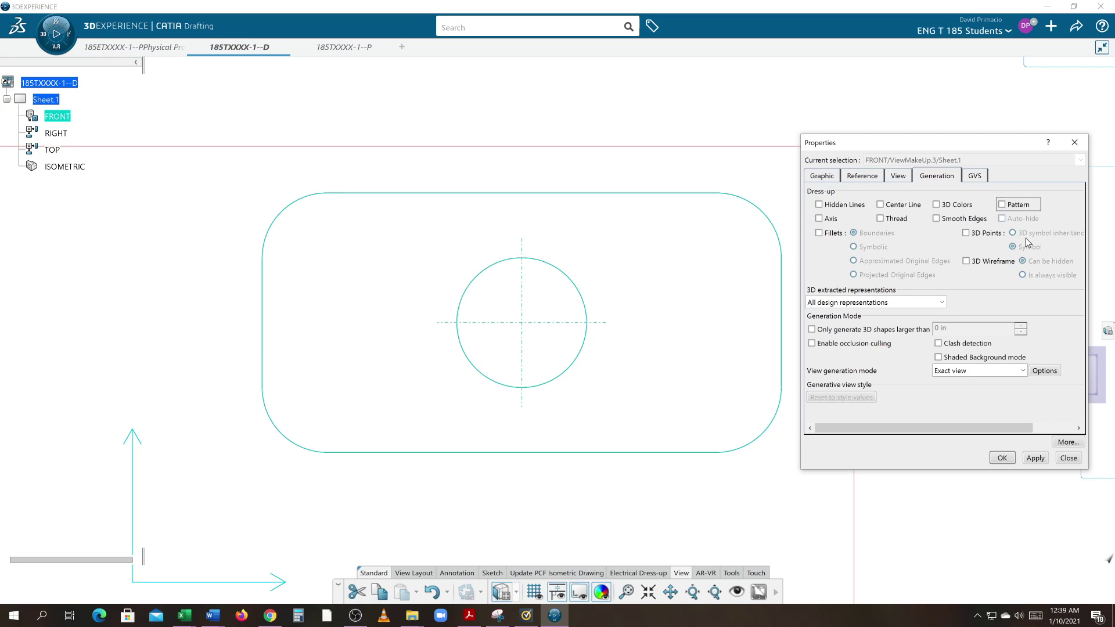
click(1003, 458)
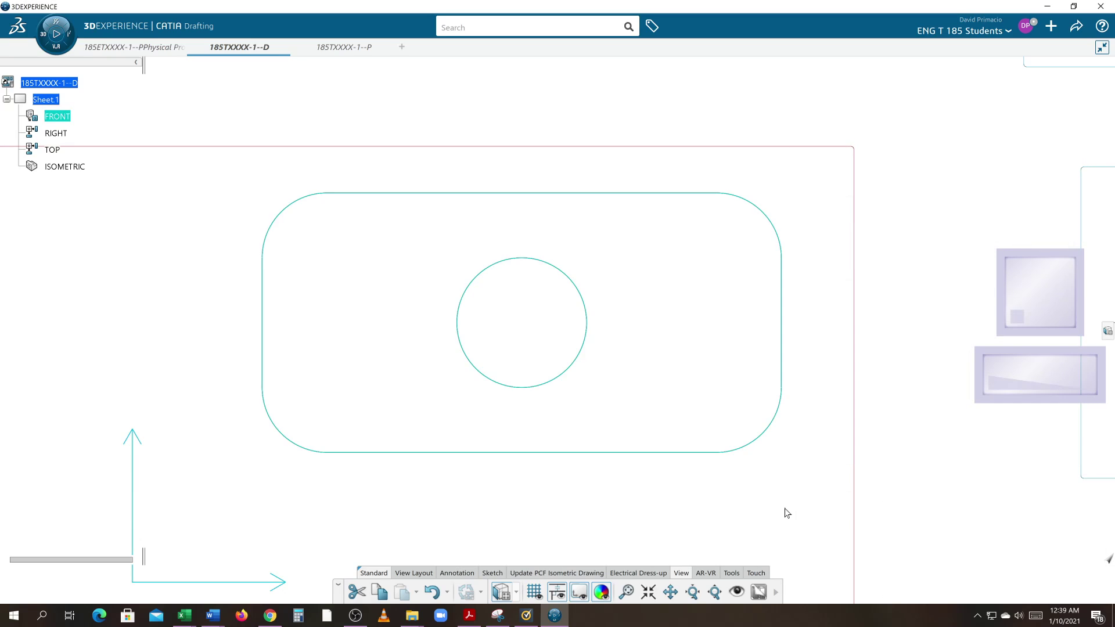
click(582, 493)
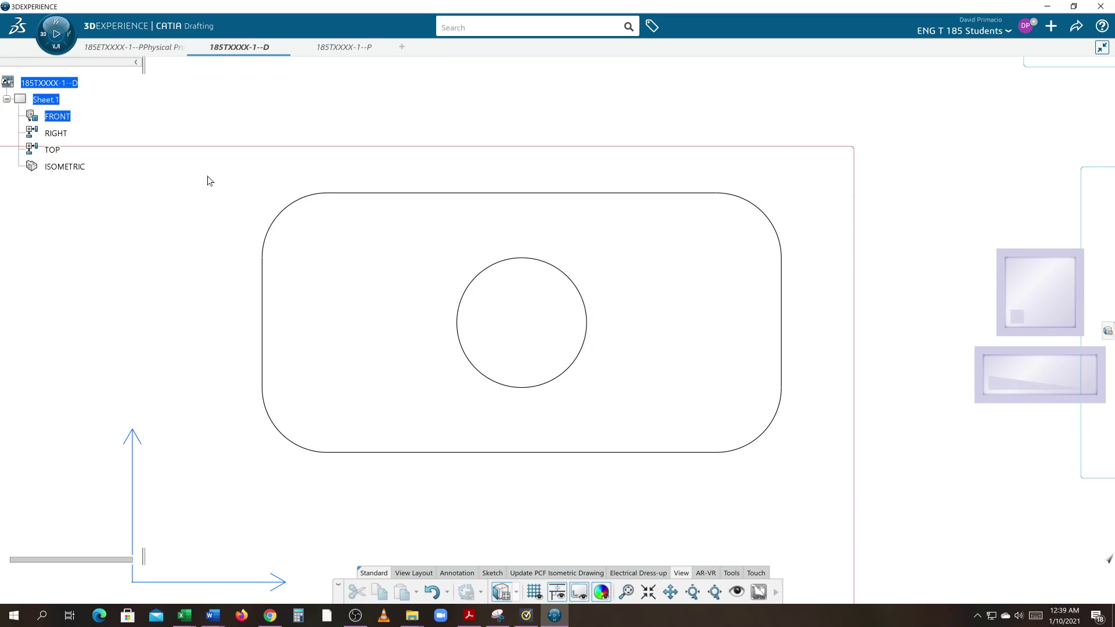
- Set the line thickness of the FRONT view's outline and hole circle to 6: 0.07874 in, apply it and accept the properties
drag(208, 177, 804, 471)
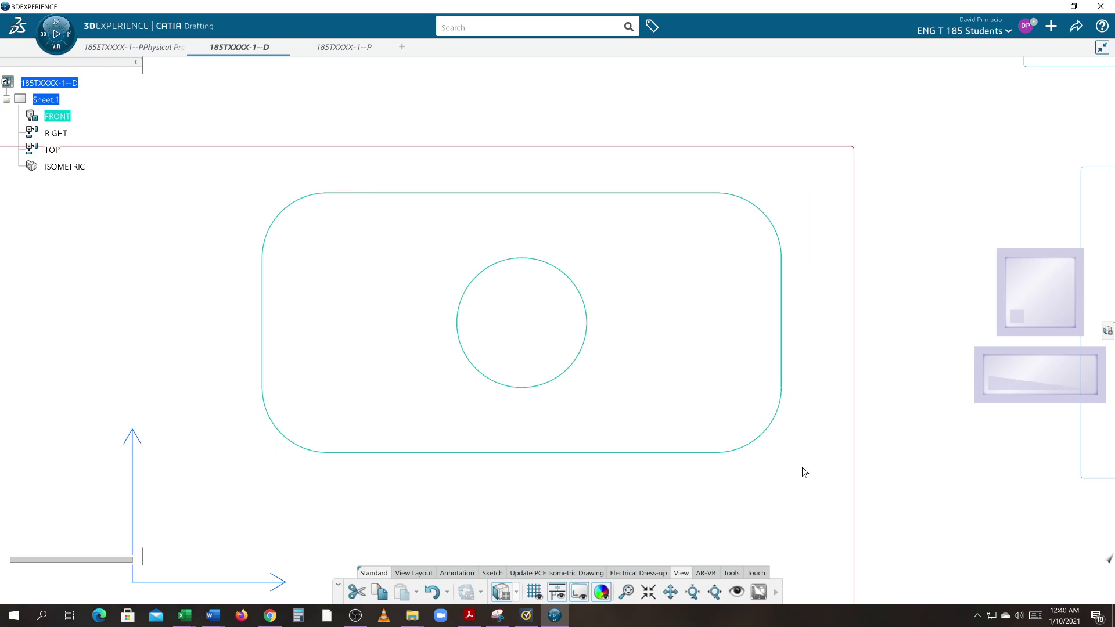
right_click(622, 456)
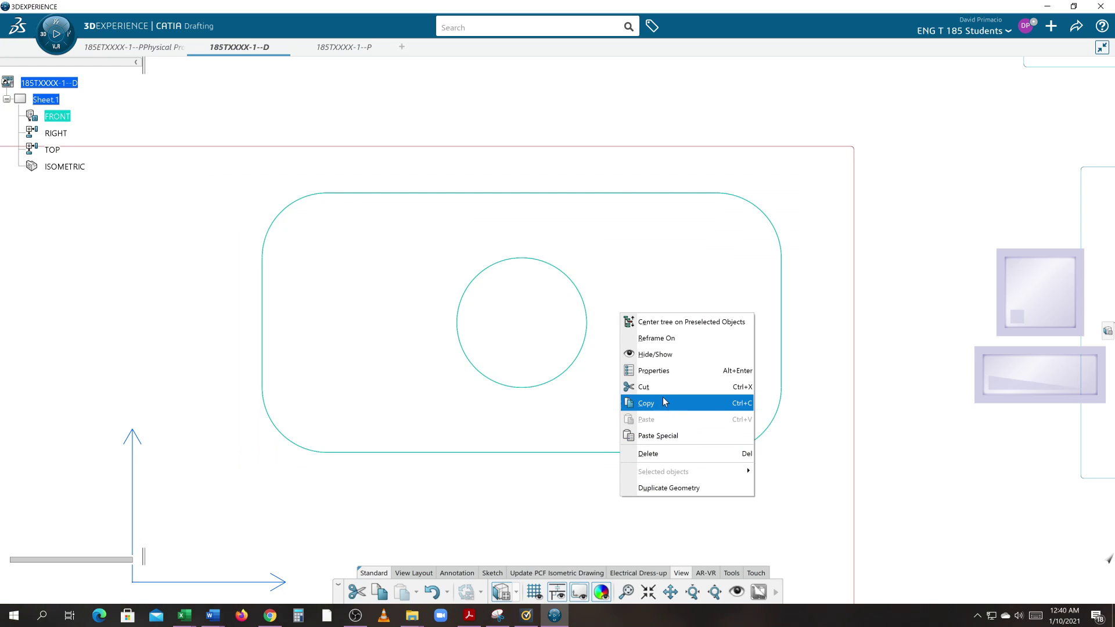
click(663, 379)
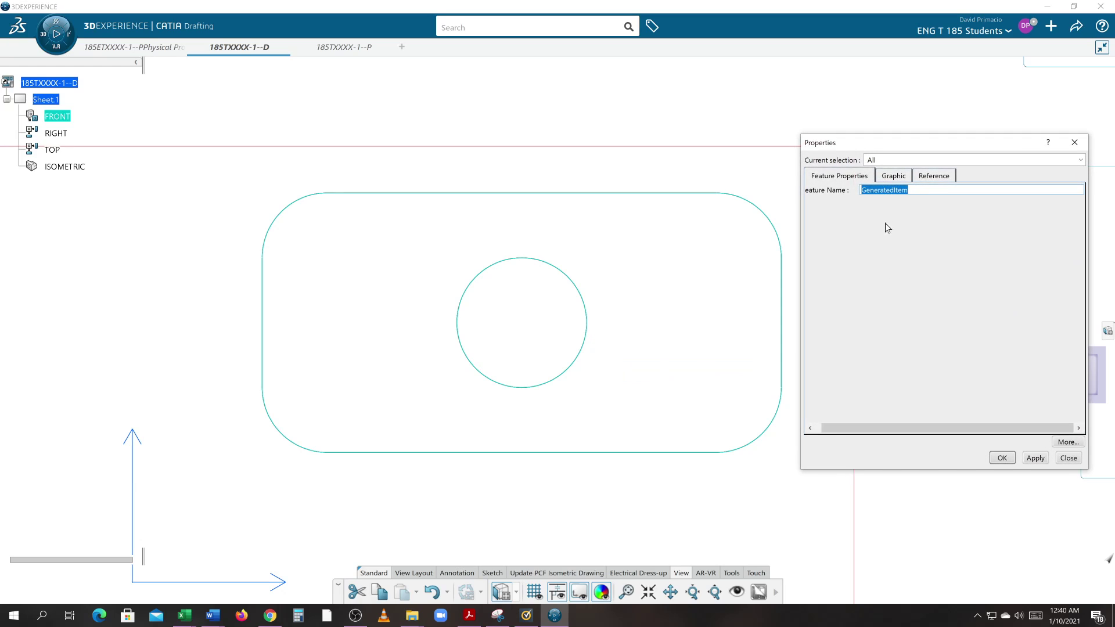
click(900, 179)
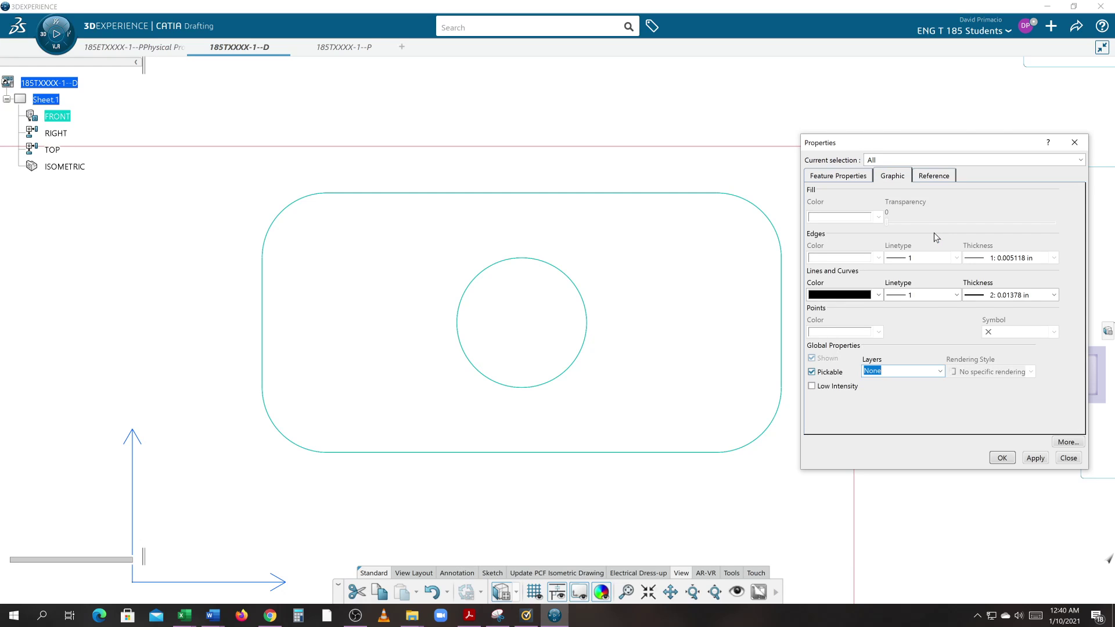
click(992, 298)
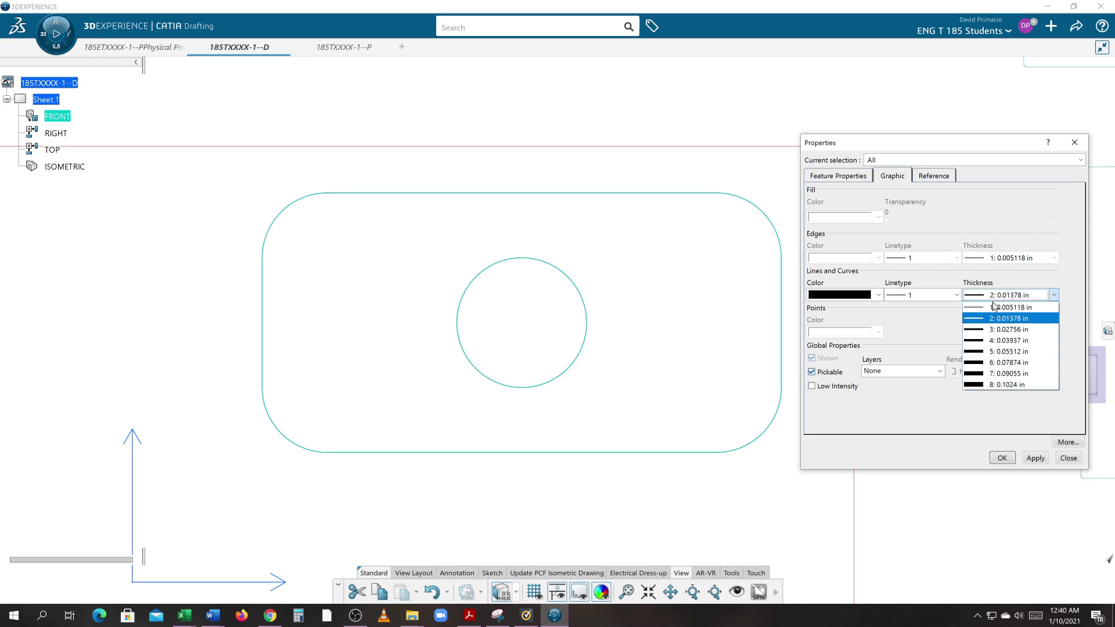
click(994, 363)
click(1035, 458)
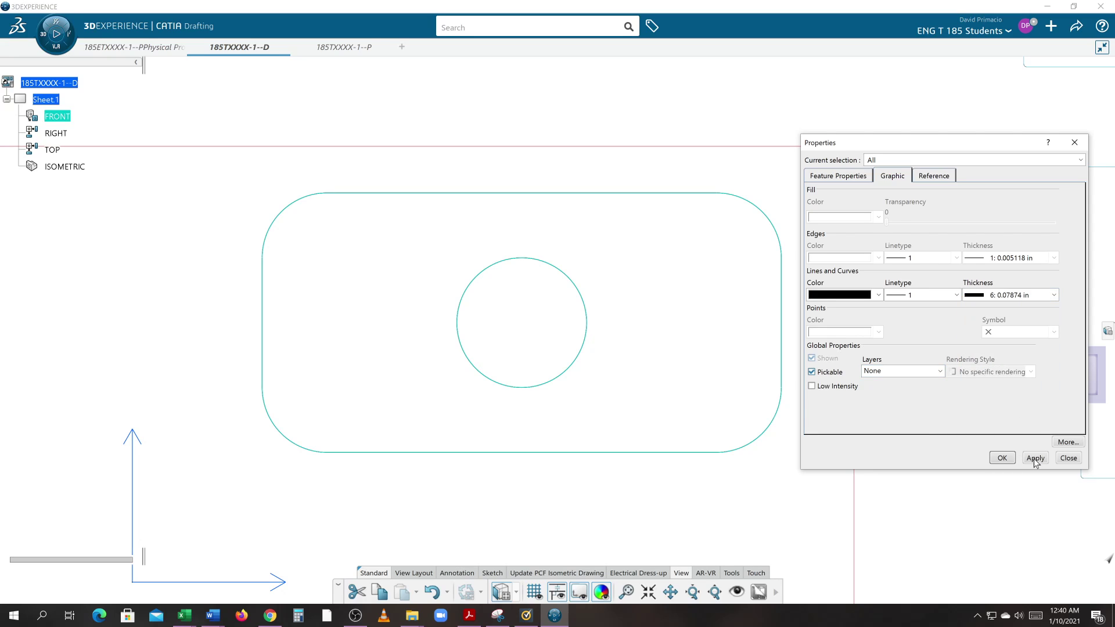
click(1002, 457)
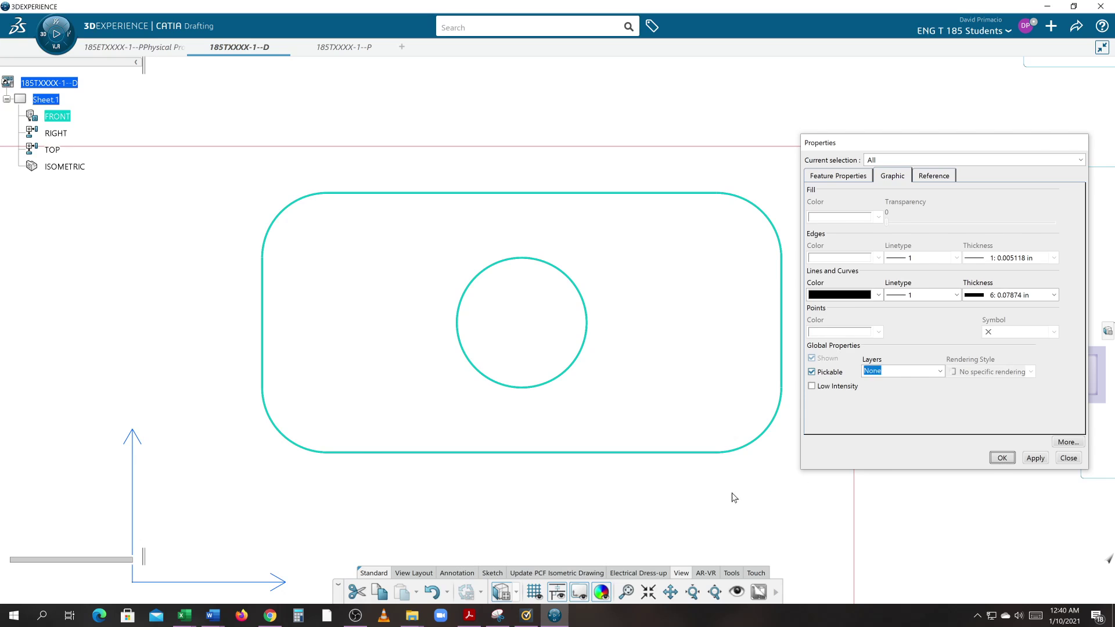
- Turn on Center Line in the FRONT view's generation properties, apply the change and accept the properties
right_click(57, 118)
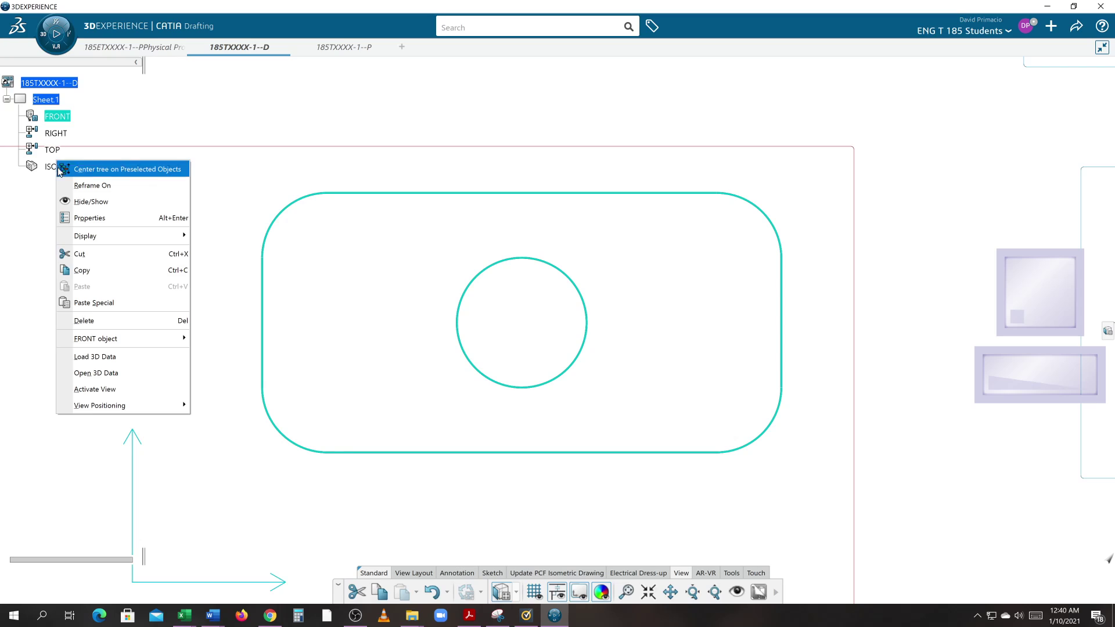
click(80, 216)
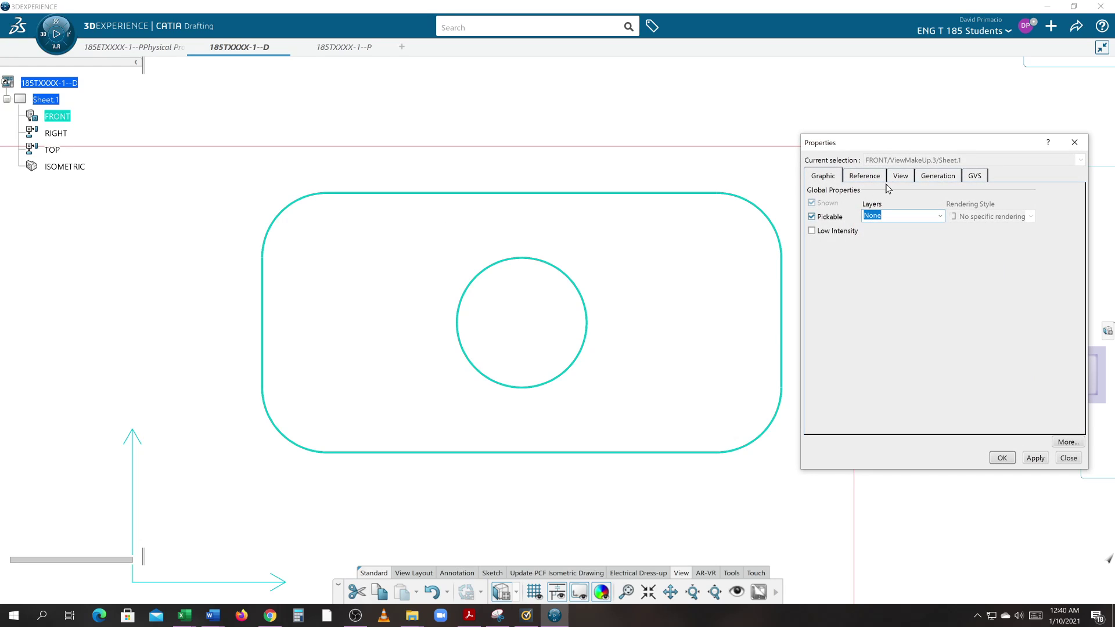
click(928, 177)
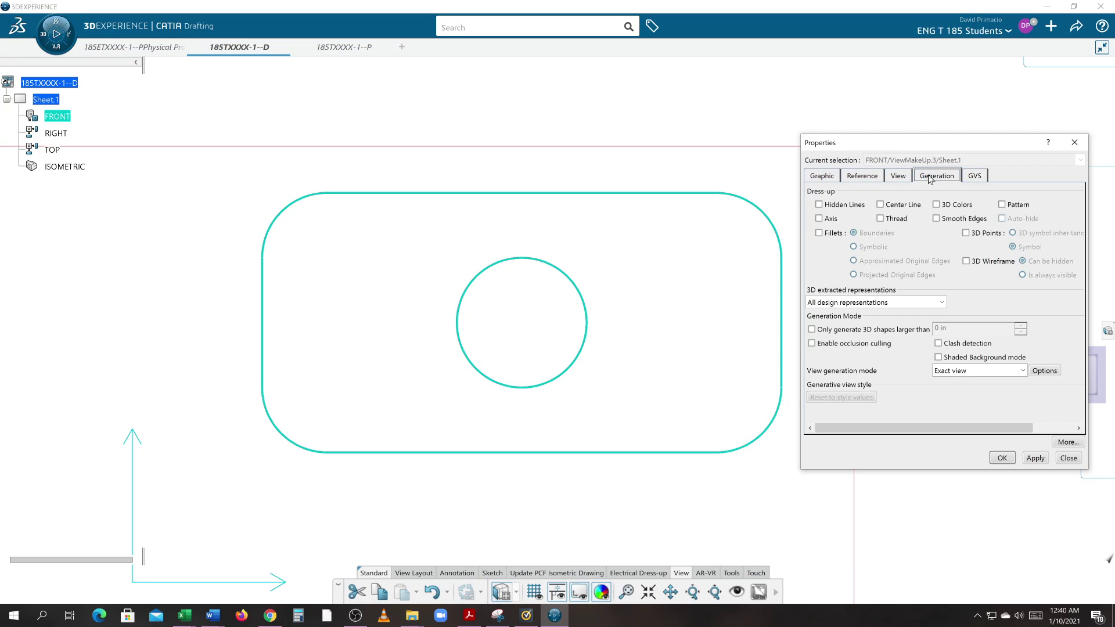
click(900, 206)
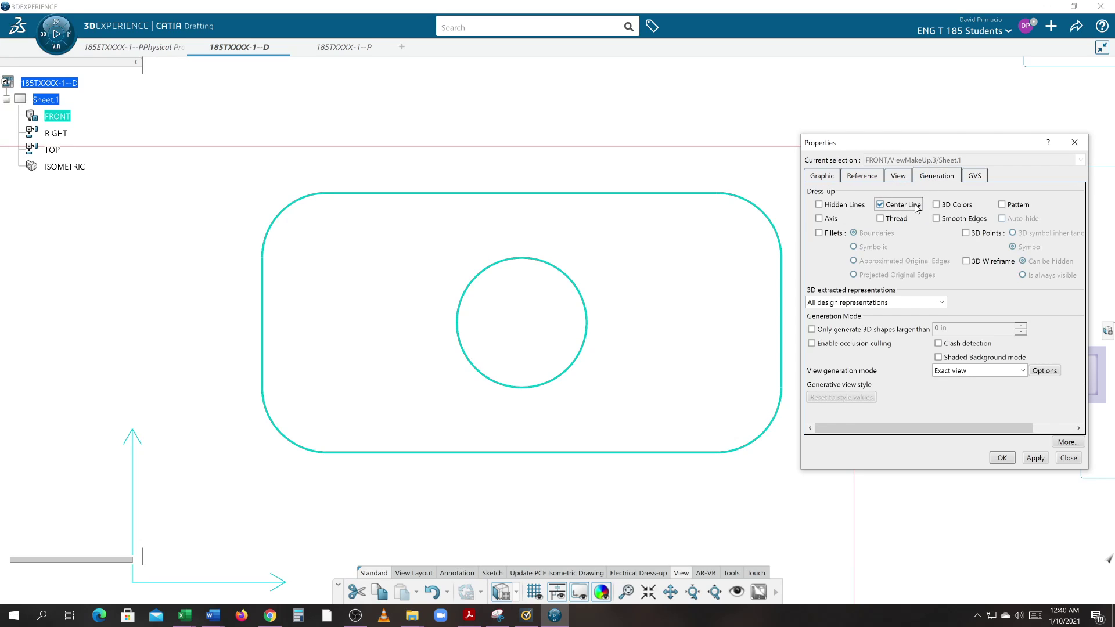
click(1034, 458)
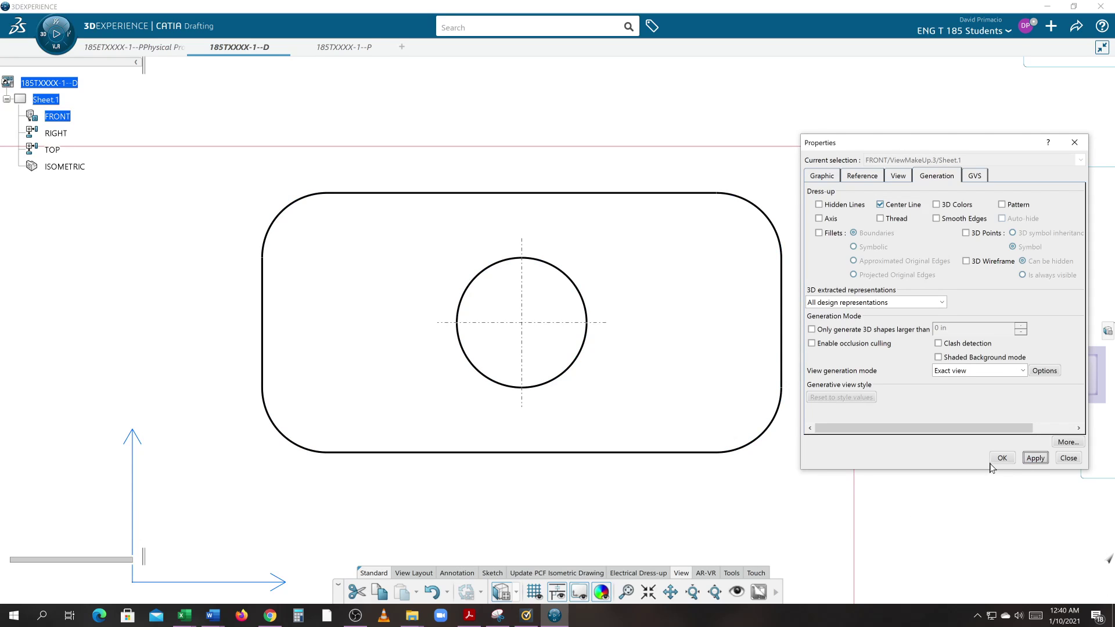
click(1001, 459)
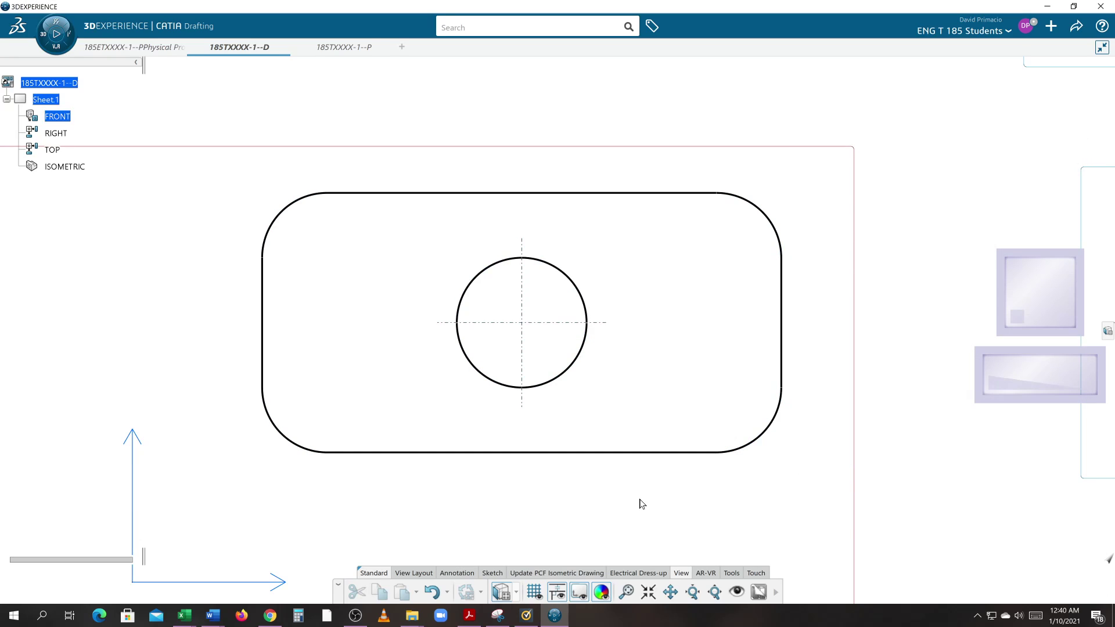
- Make TOP the active view
mouse_move(642, 503)
middle_down()
mouse_move(714, 488)
mouse_move(558, 472)
mouse_move(542, 460)
middle_up()
mouse_move(863, 473)
middle_down()
mouse_move(606, 456)
mouse_move(590, 472)
middle_up()
mouse_move(837, 274)
middle_down()
mouse_move(822, 371)
mouse_move(789, 263)
middle_up()
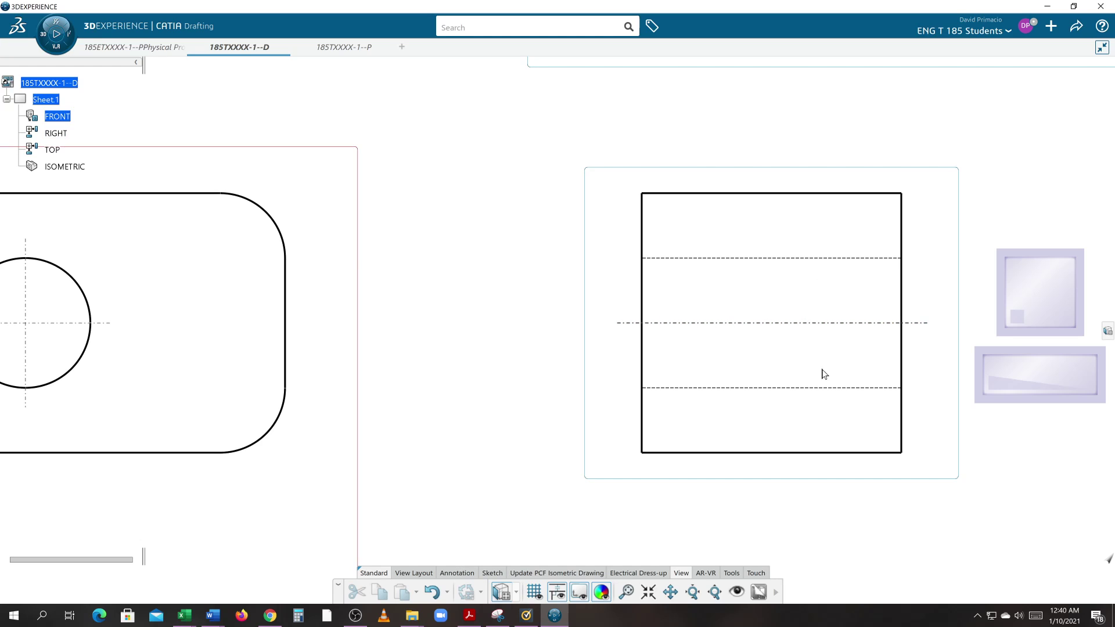
mouse_move(465, 337)
middle_down()
mouse_move(558, 329)
mouse_move(821, 366)
middle_up()
middle_drag(685, 393, 687, 358)
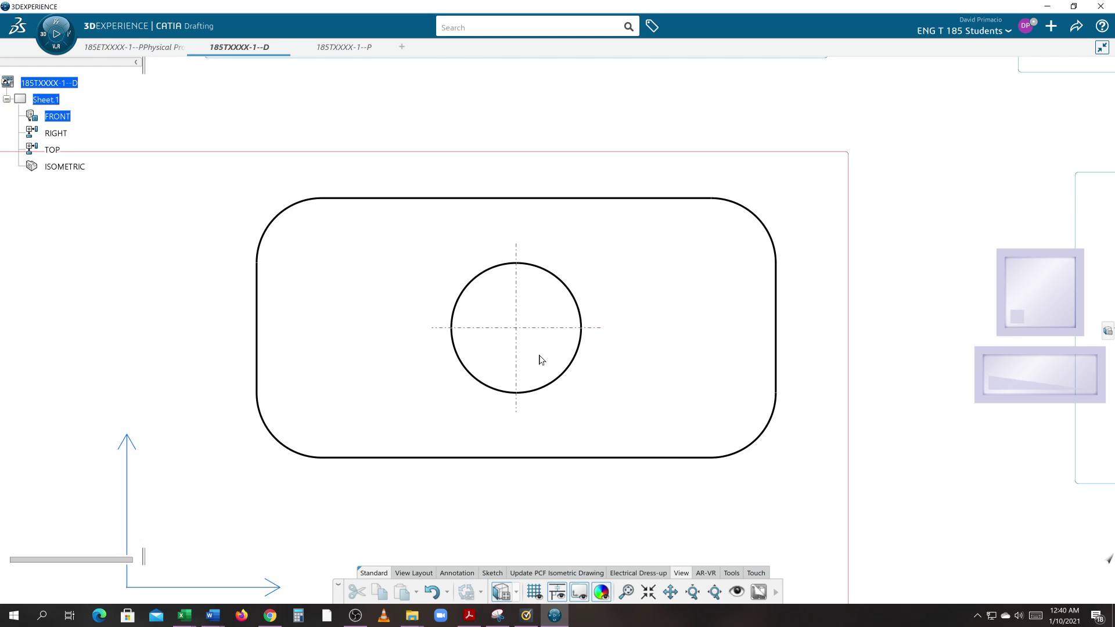
mouse_move(592, 201)
middle_down()
mouse_move(610, 287)
mouse_move(615, 533)
middle_up()
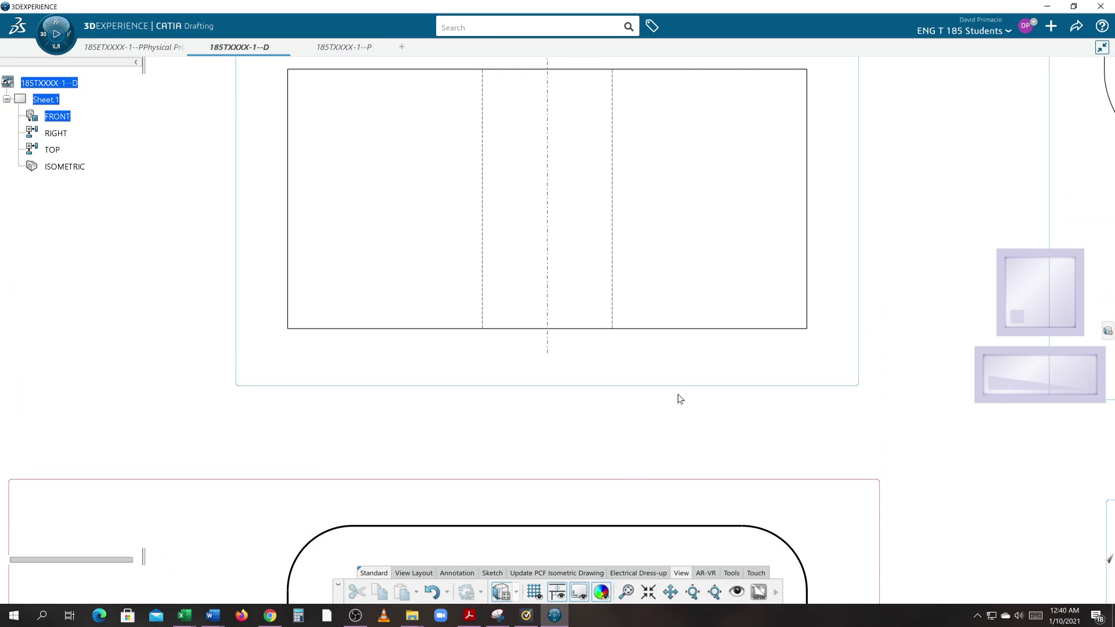
mouse_move(680, 399)
middle_down()
mouse_move(664, 455)
mouse_move(654, 463)
mouse_move(635, 443)
mouse_move(630, 456)
middle_up()
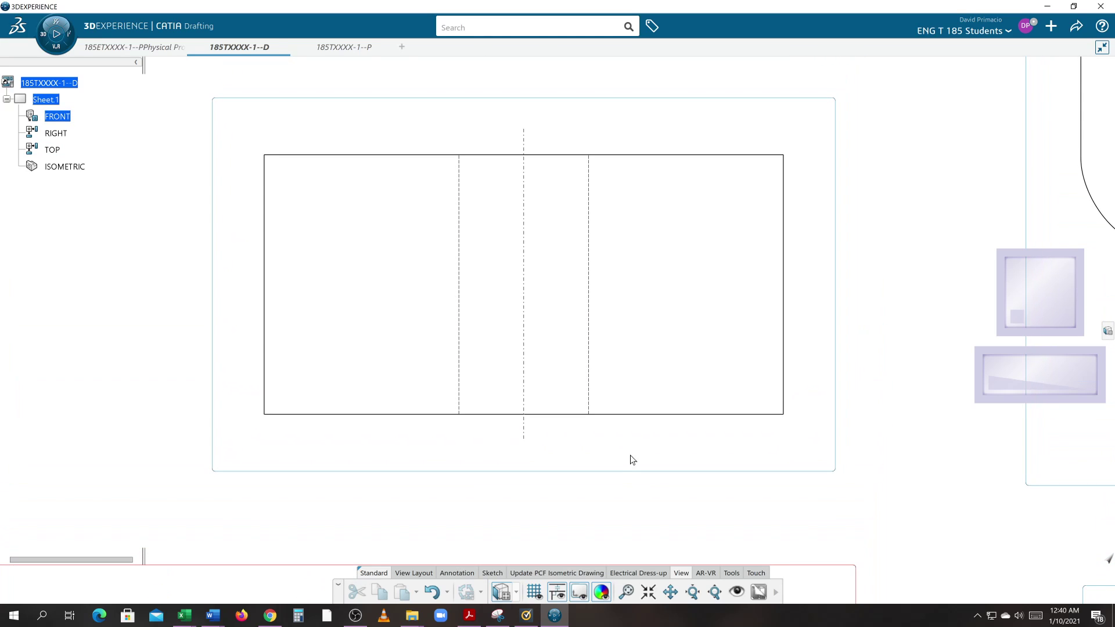
double_click(212, 292)
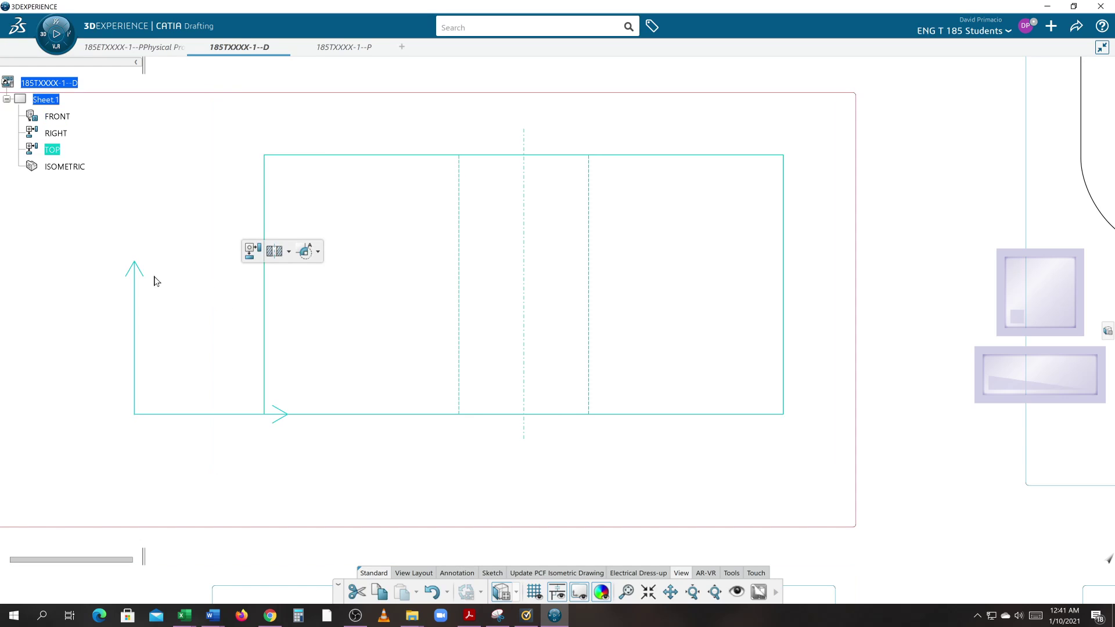
- Turn off Hidden Lines, Center Line, Axis and Pattern in the TOP view's generation properties, apply and accept them
click(62, 152)
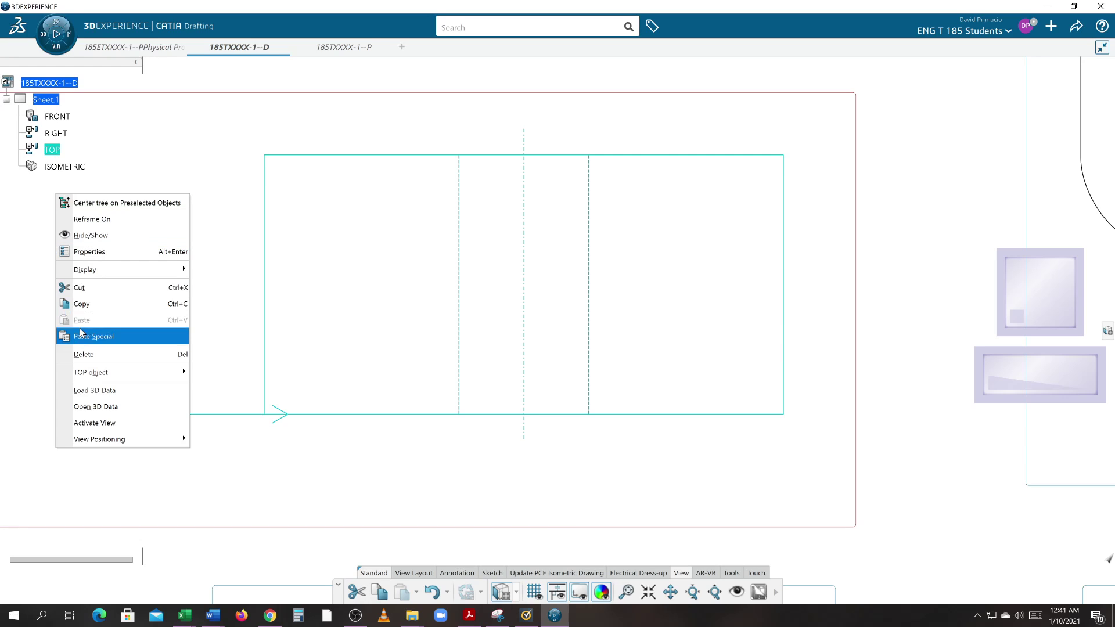
click(79, 256)
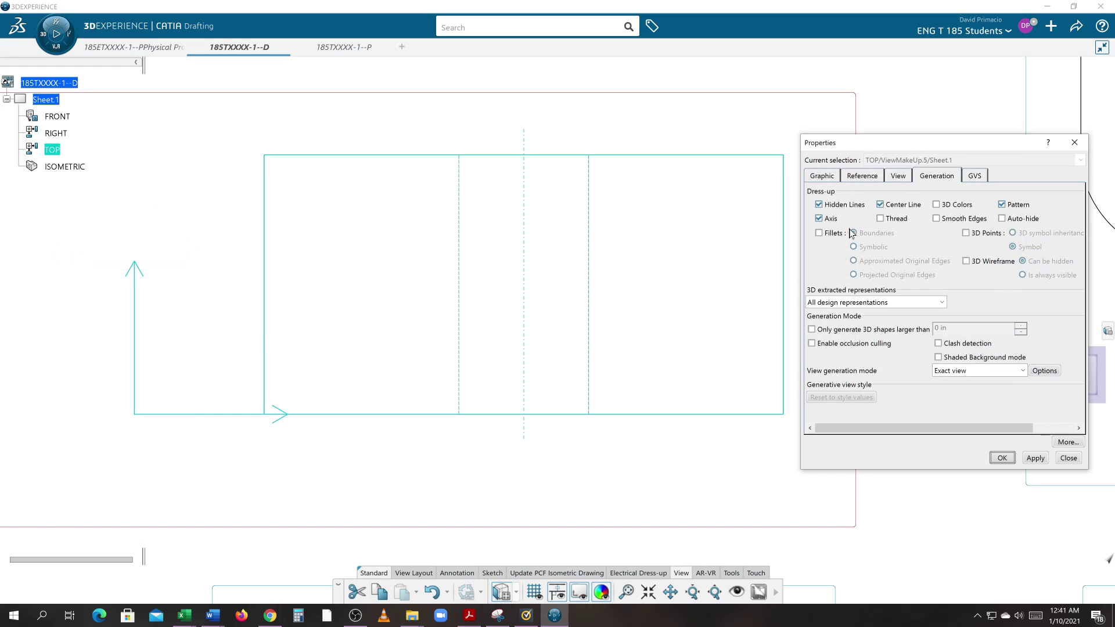
click(882, 206)
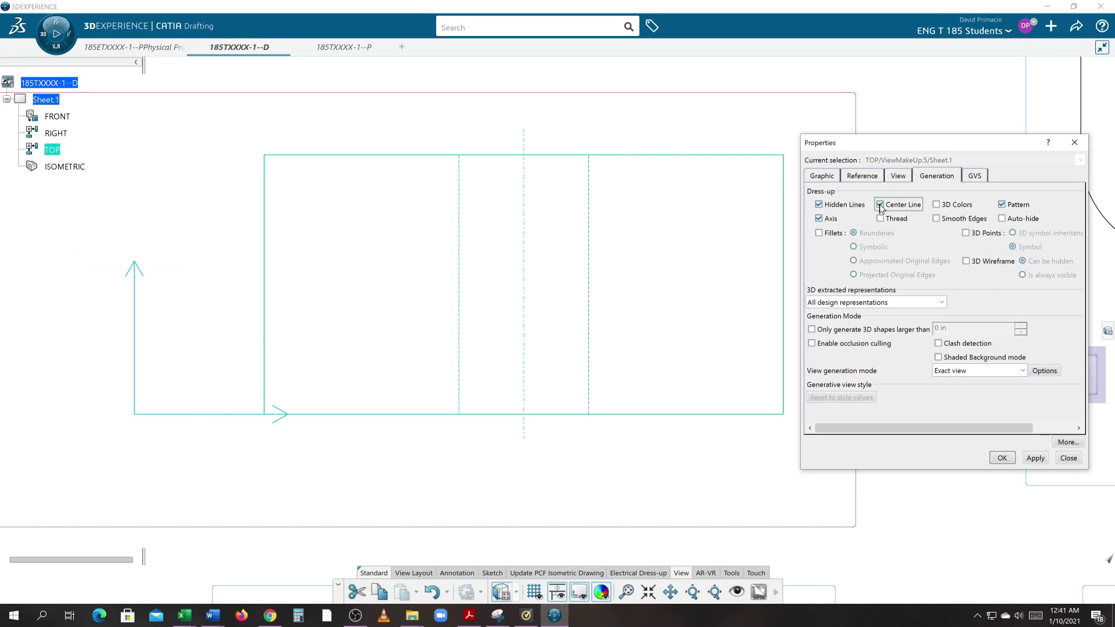
click(843, 208)
click(842, 219)
click(1003, 206)
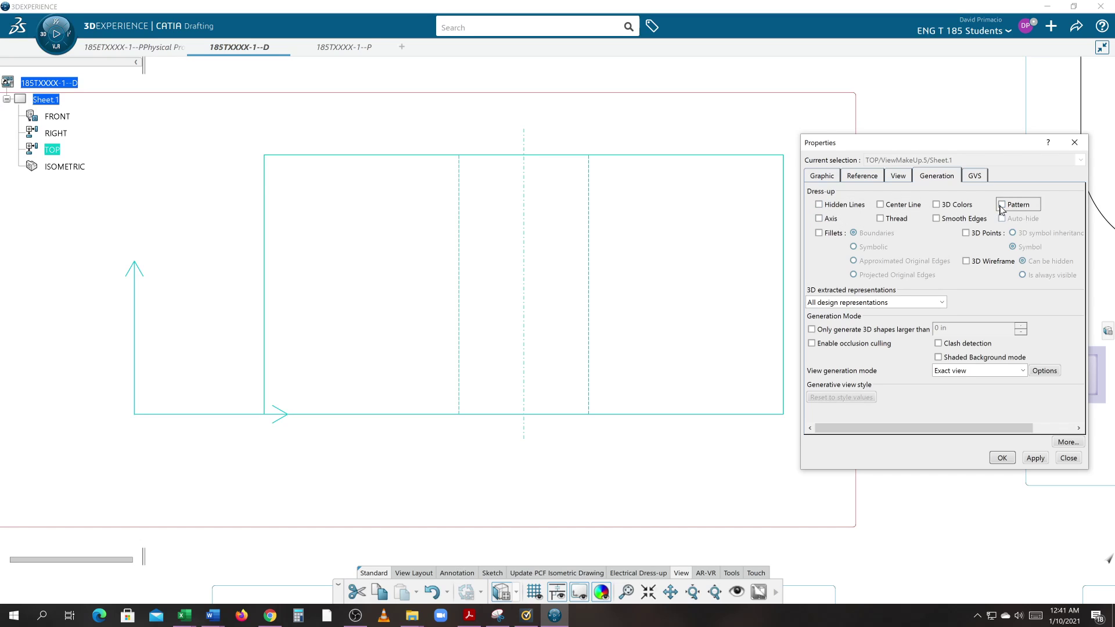
click(1031, 458)
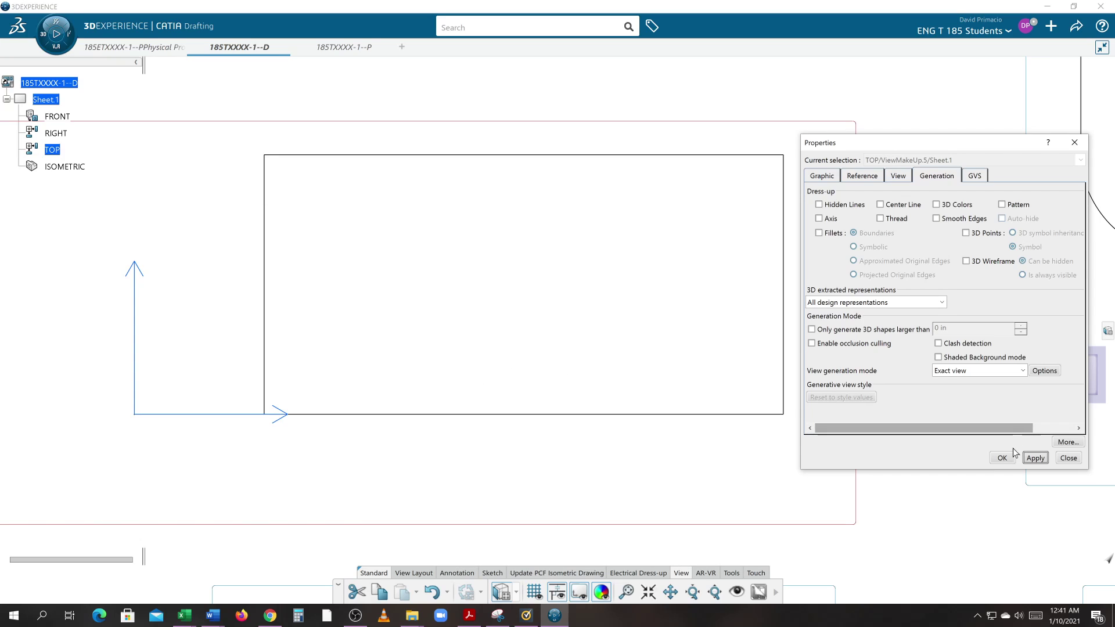
click(999, 458)
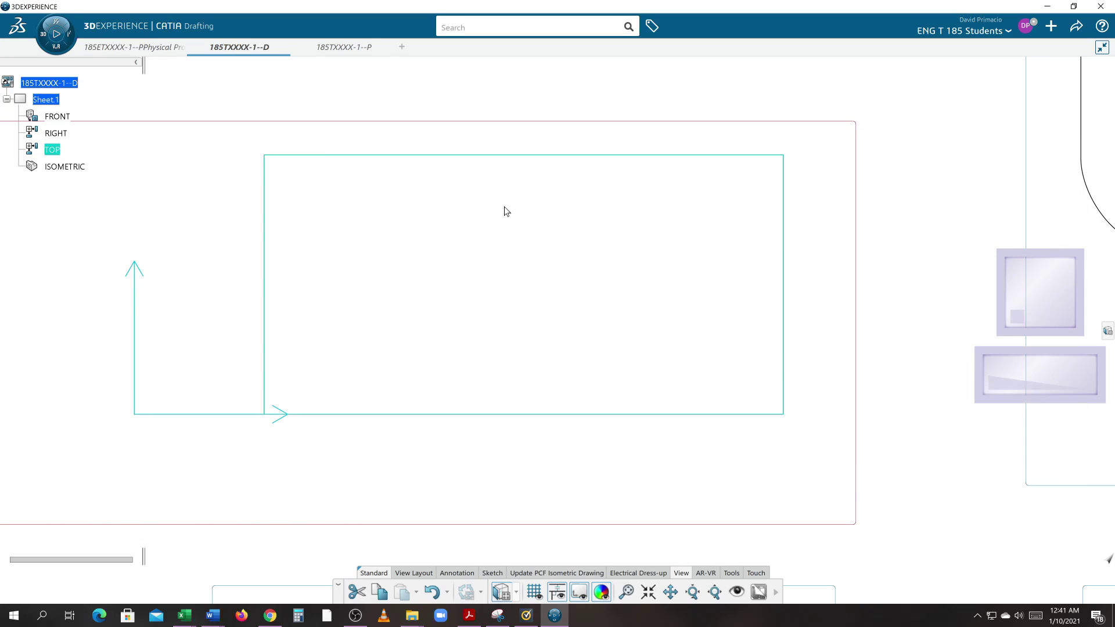
- Set the line thickness of the TOP view's rectangular outline to 6: 0.07874 in, accept the properties and clear the selection
drag(217, 136, 829, 447)
right_click(437, 415)
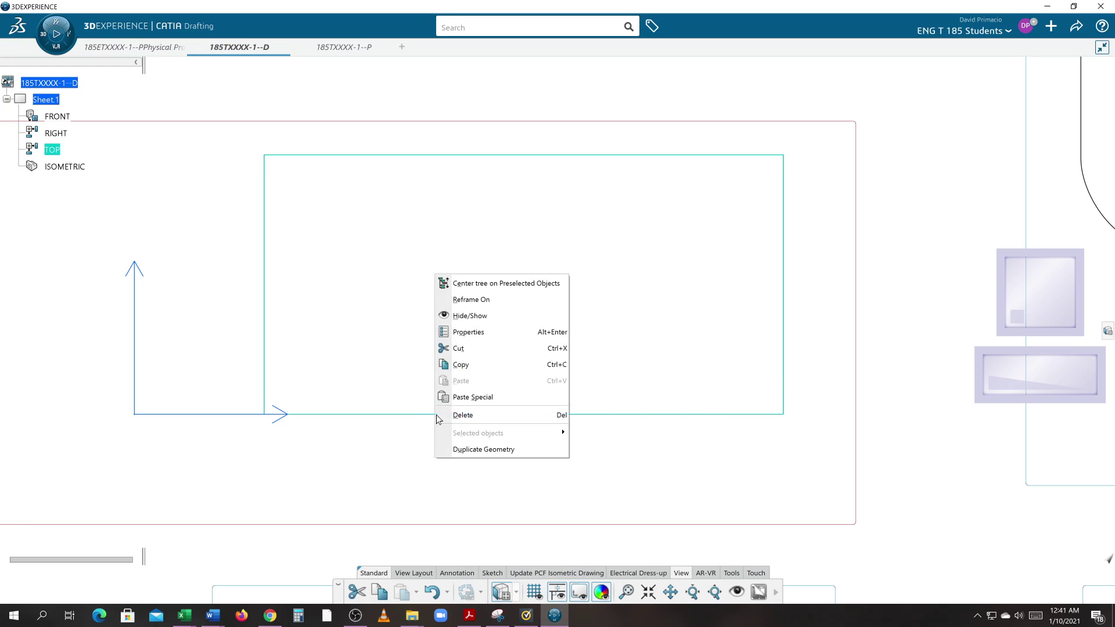
click(483, 338)
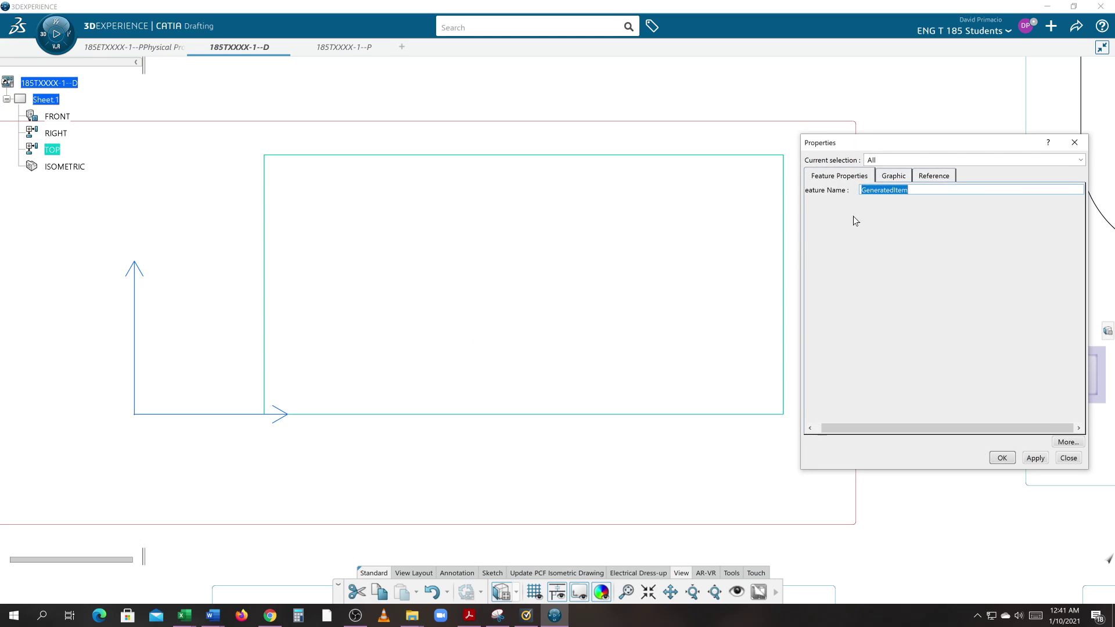
click(892, 177)
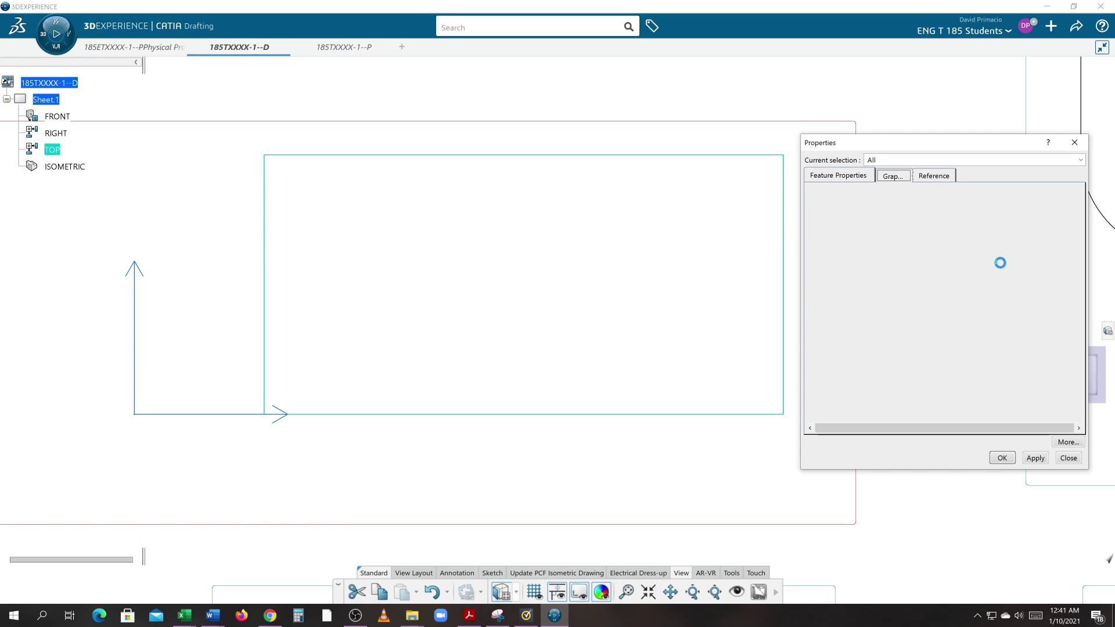
click(997, 296)
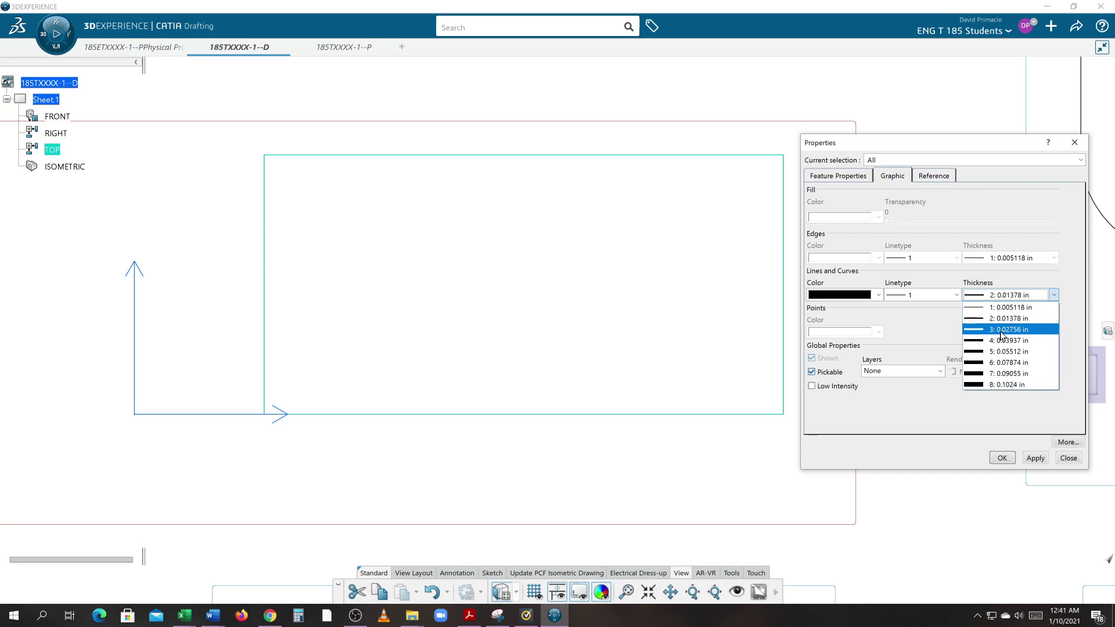
click(1014, 362)
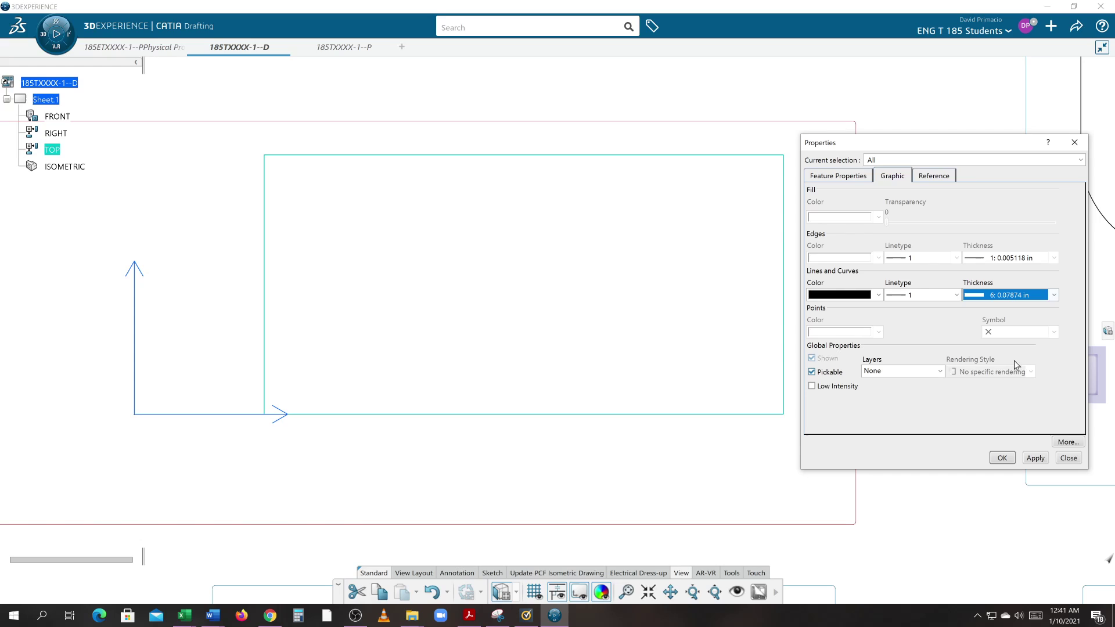
click(1036, 457)
click(1002, 457)
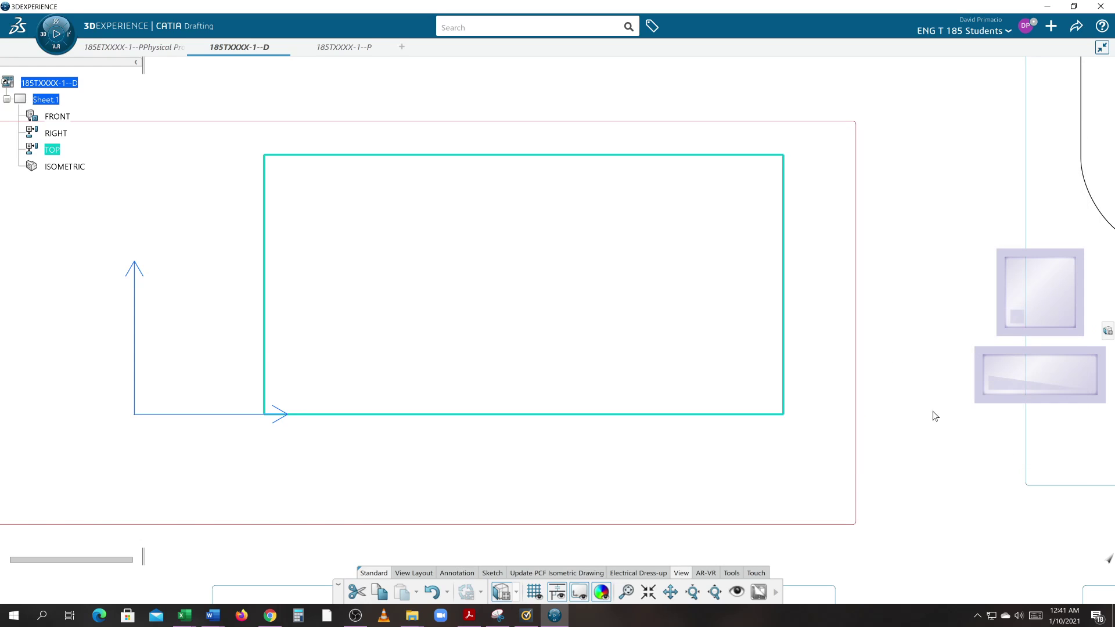
click(895, 416)
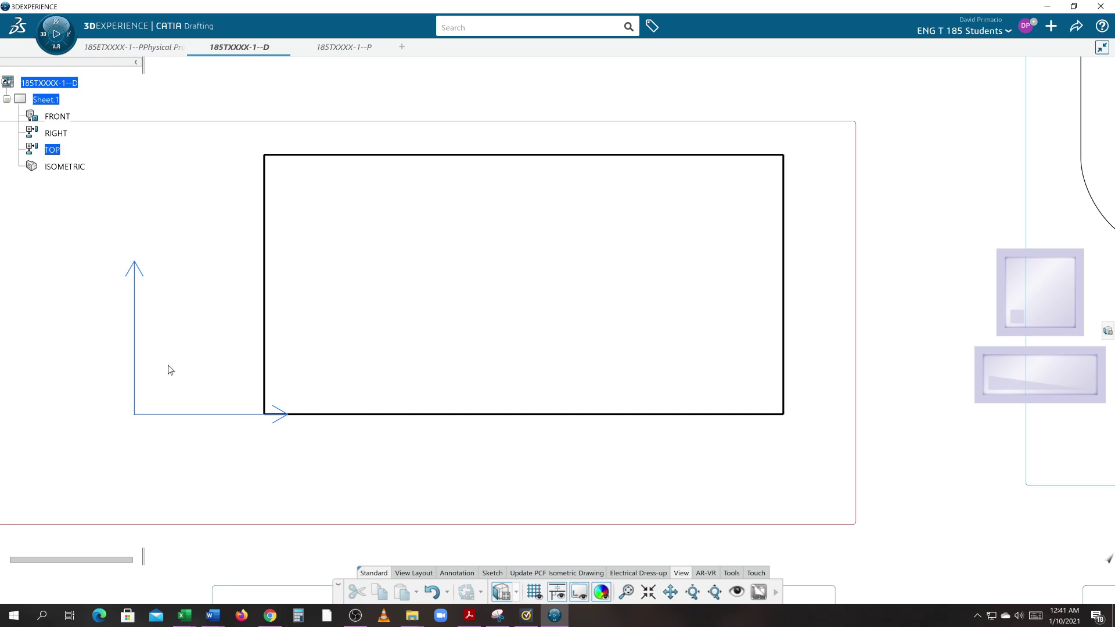
- Turn on Hidden Lines and Axis in the TOP view's generation properties, accept them and clear the selection
right_click(52, 152)
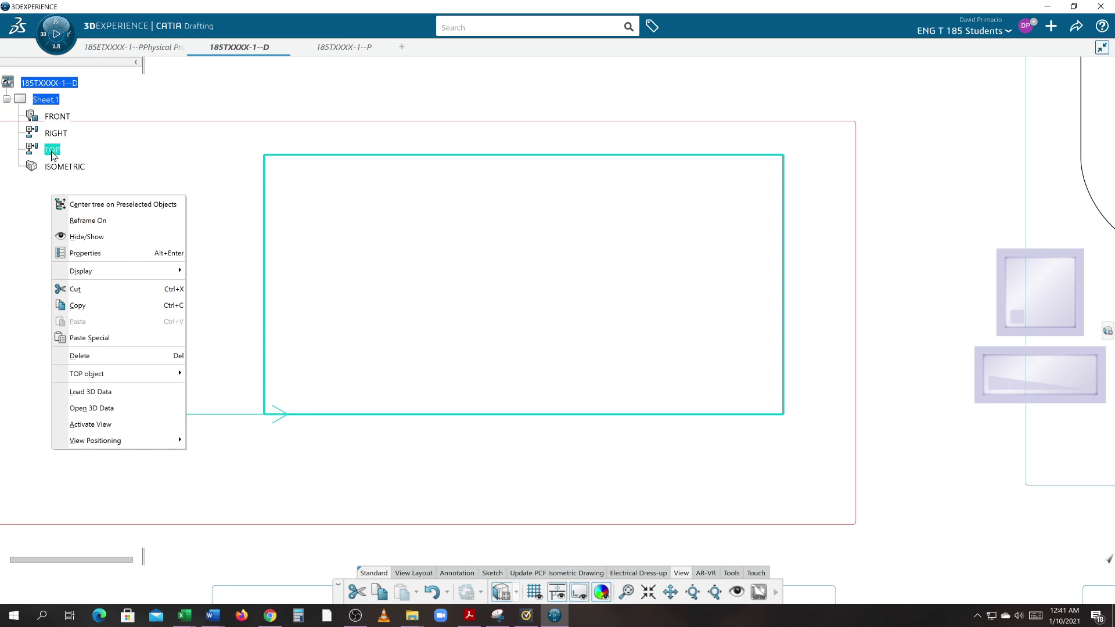
click(76, 254)
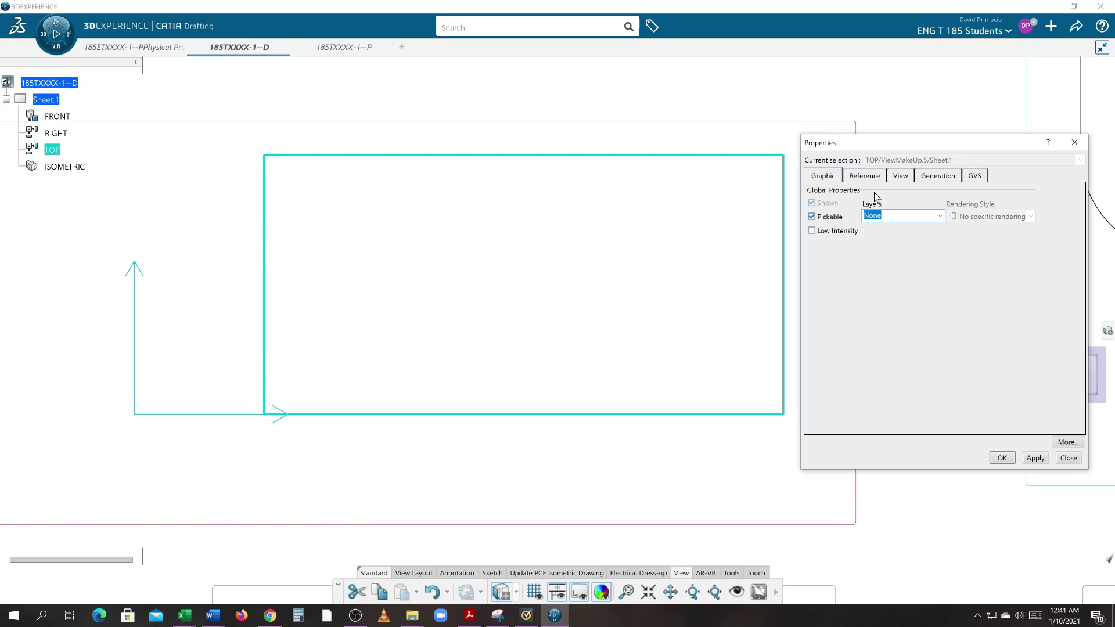
click(930, 180)
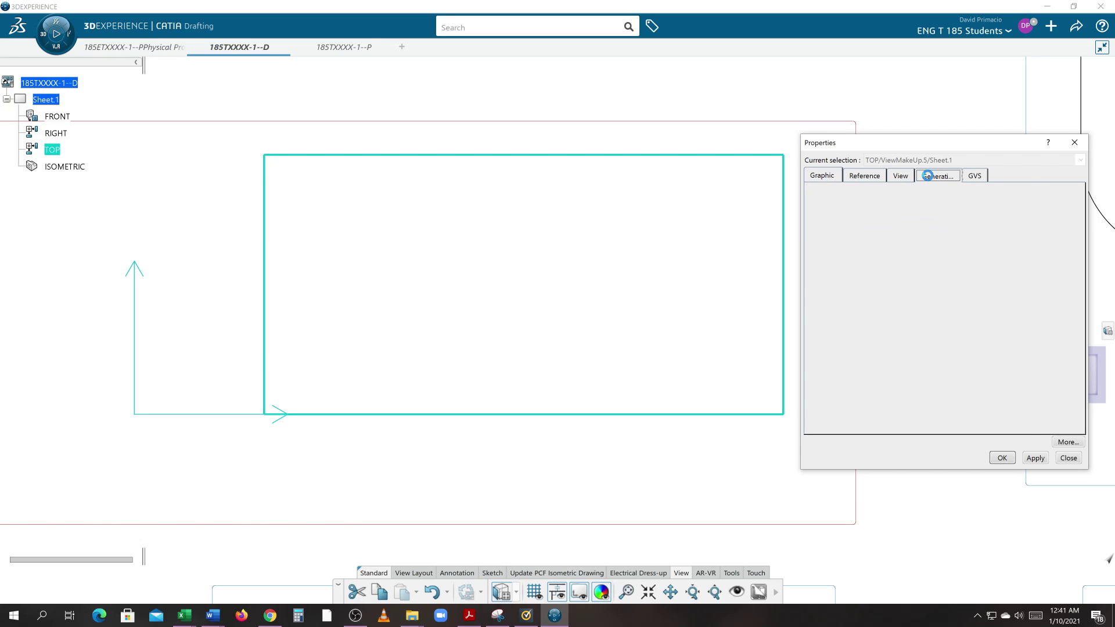
click(856, 206)
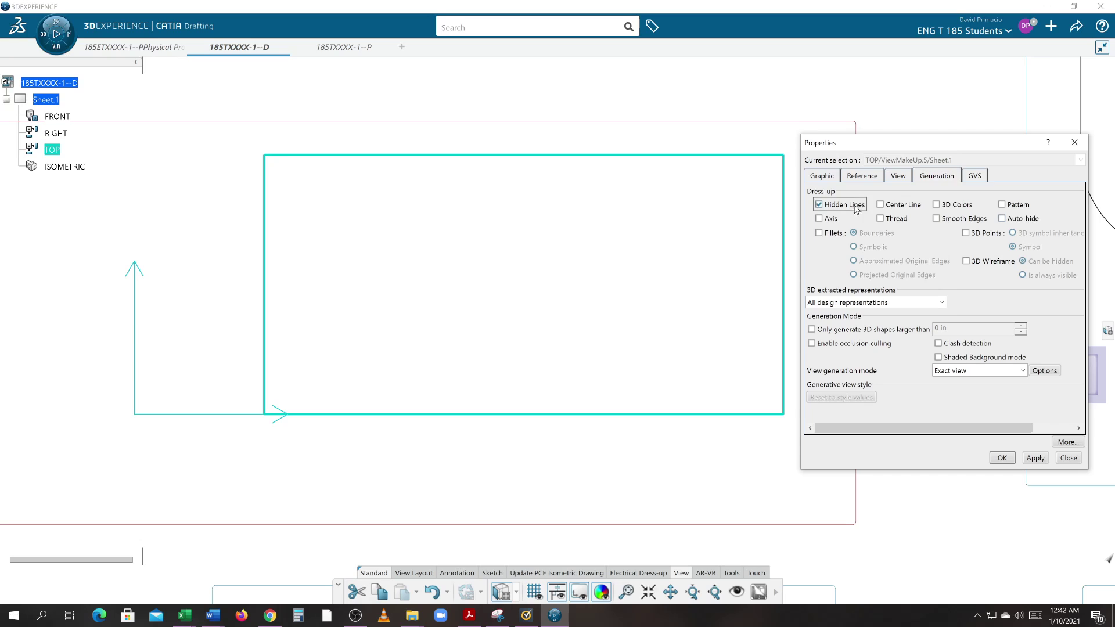
click(1031, 459)
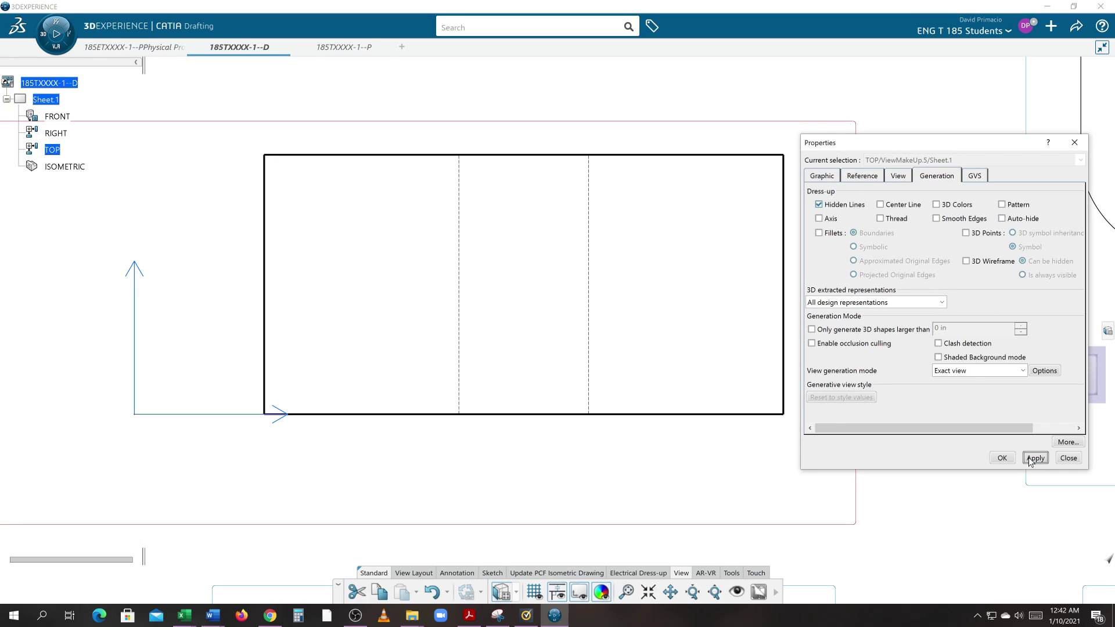
click(820, 219)
click(1035, 458)
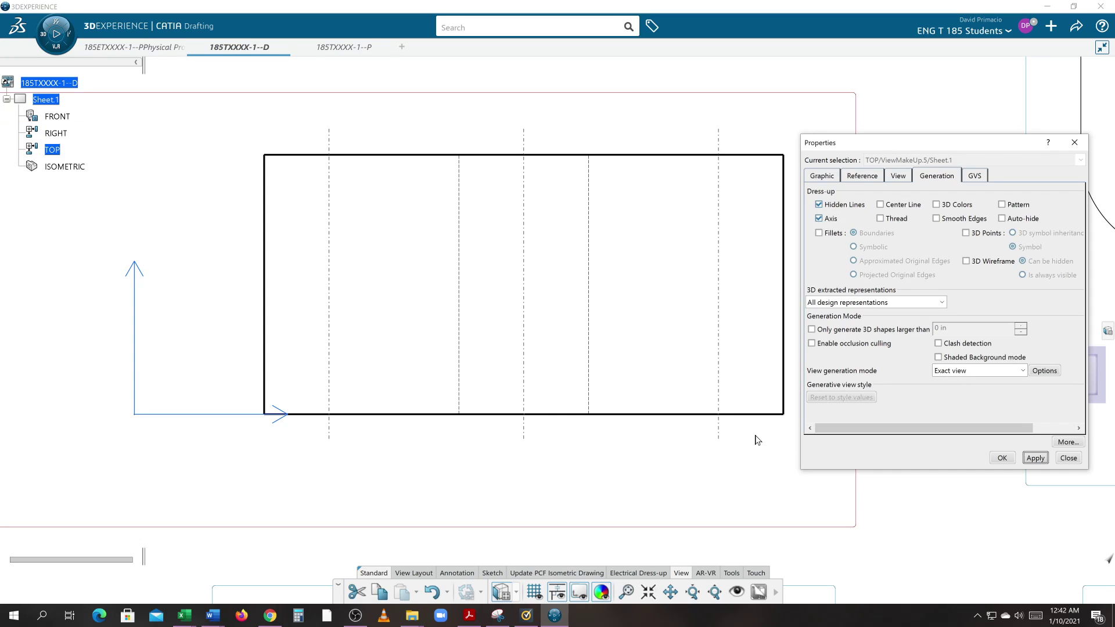
click(997, 467)
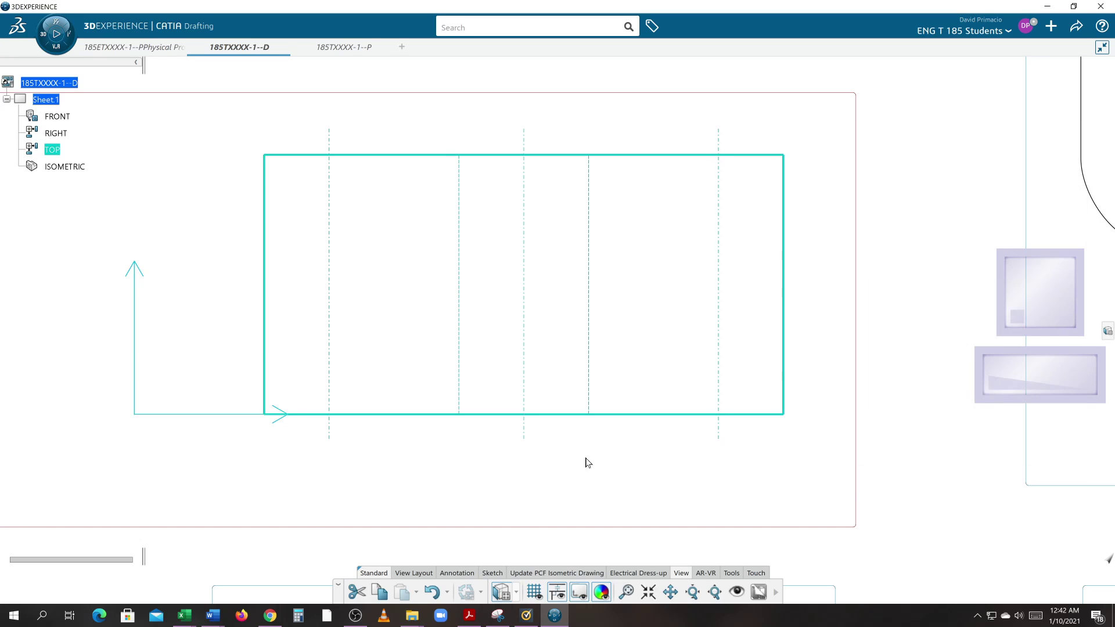
middle_drag(596, 446, 598, 456)
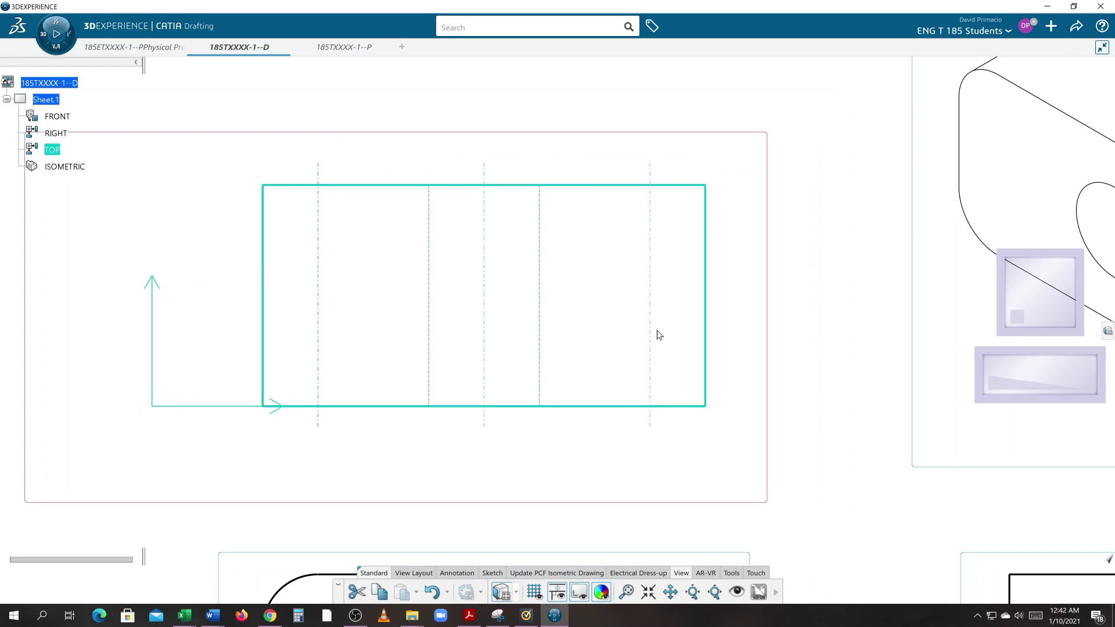
click(672, 444)
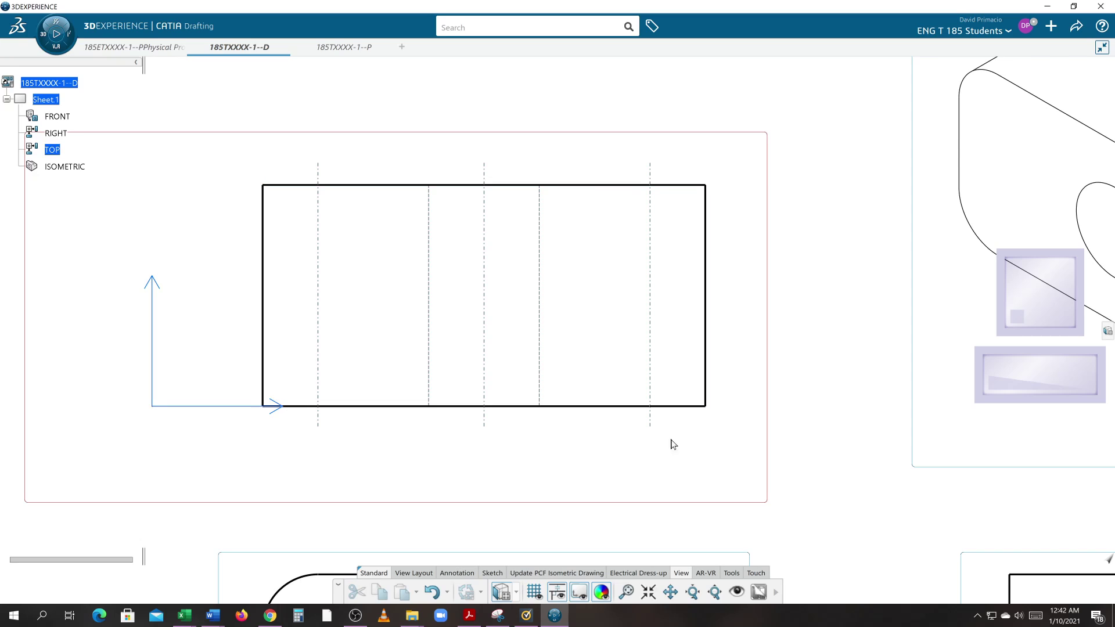
- Hide the two outer vertical axis lines in the TOP view, keeping only the hole's axis line
click(652, 417)
right_click(651, 413)
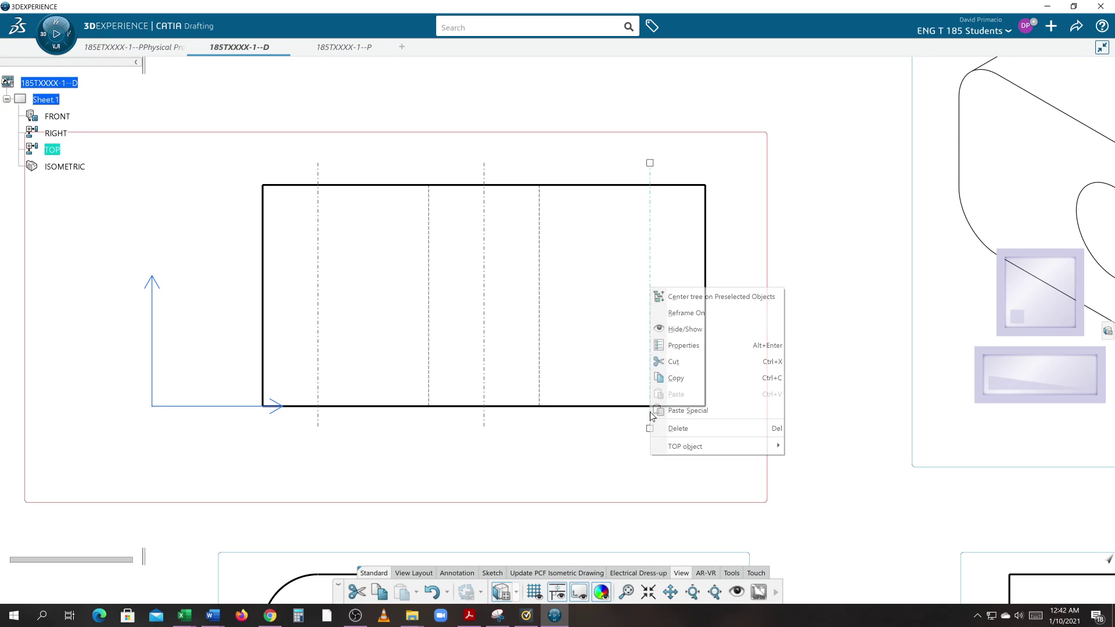
click(668, 348)
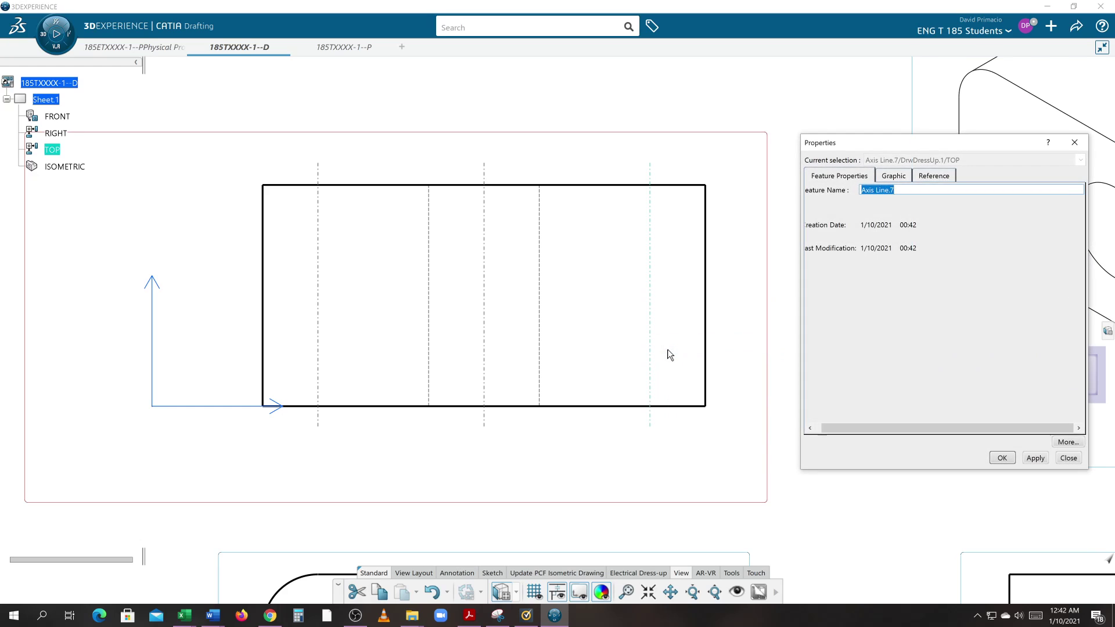
click(1068, 458)
right_click(651, 415)
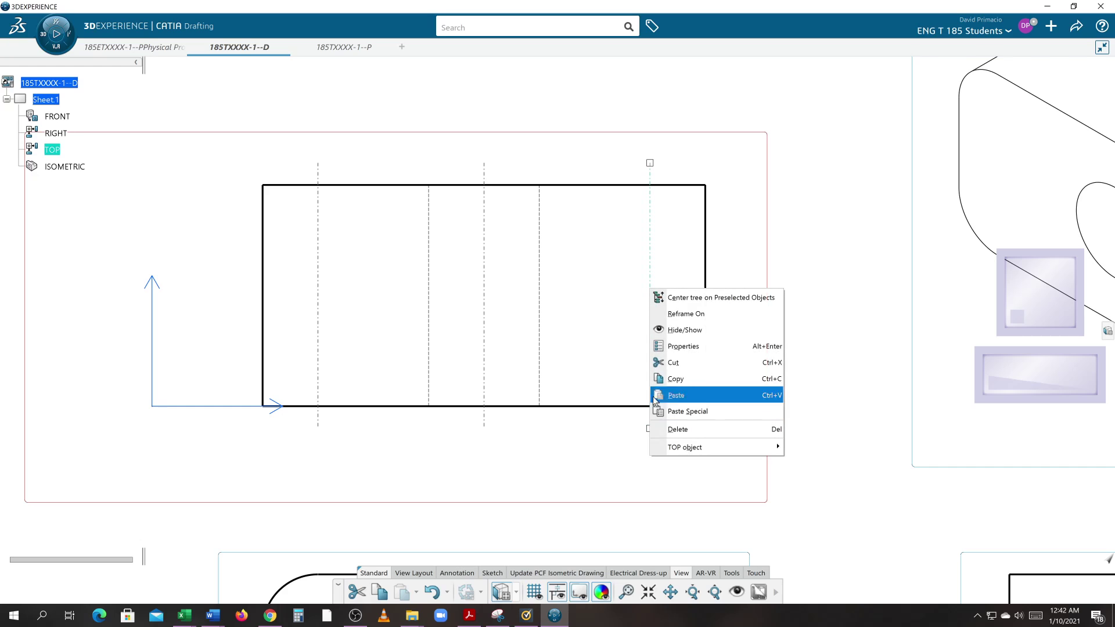
click(668, 326)
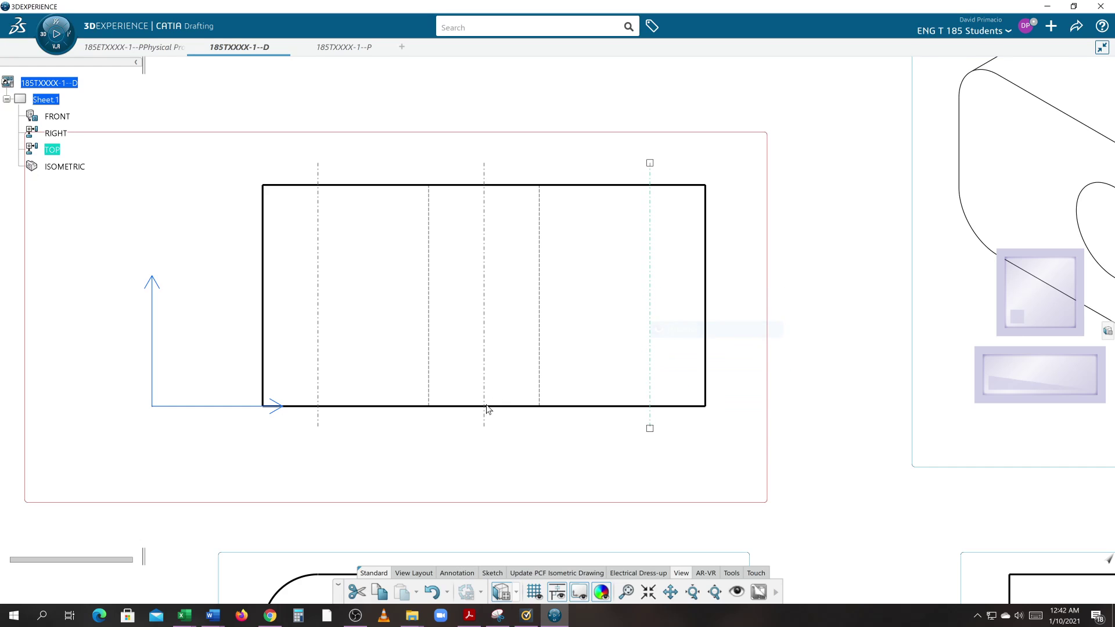
right_click(320, 420)
click(329, 336)
- Make ISOMETRIC the active view and set the line thickness of all its geometry to 6: 0.07874 in, accept and clear the selection
mouse_move(466, 455)
middle_down()
mouse_move(507, 433)
mouse_move(515, 451)
mouse_move(552, 381)
mouse_move(341, 500)
middle_up()
middle_drag(538, 451, 451, 500)
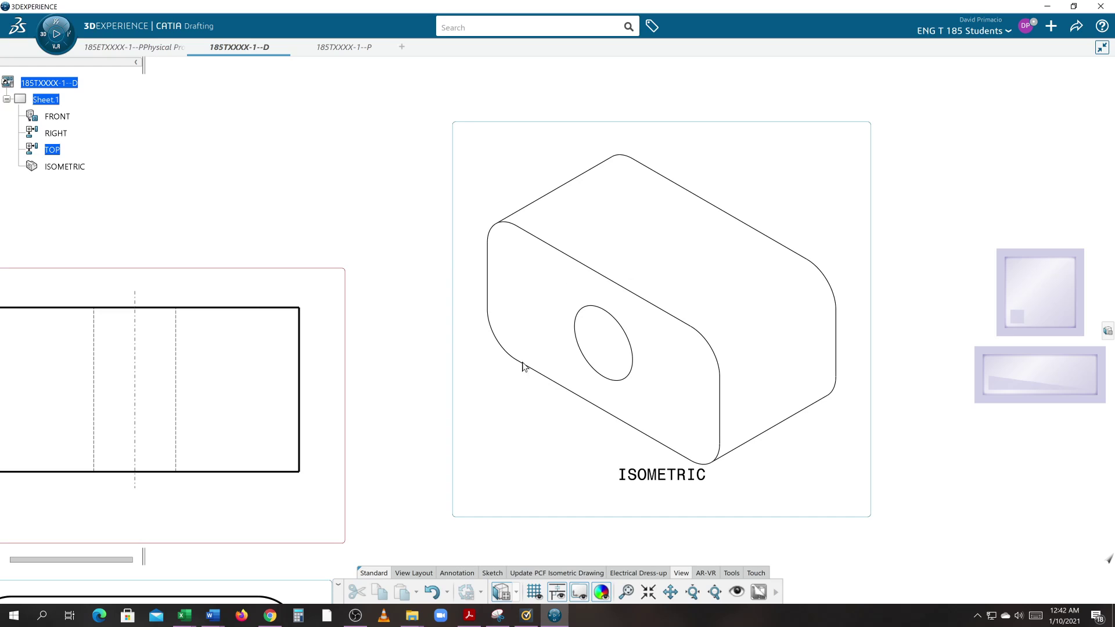
click(459, 471)
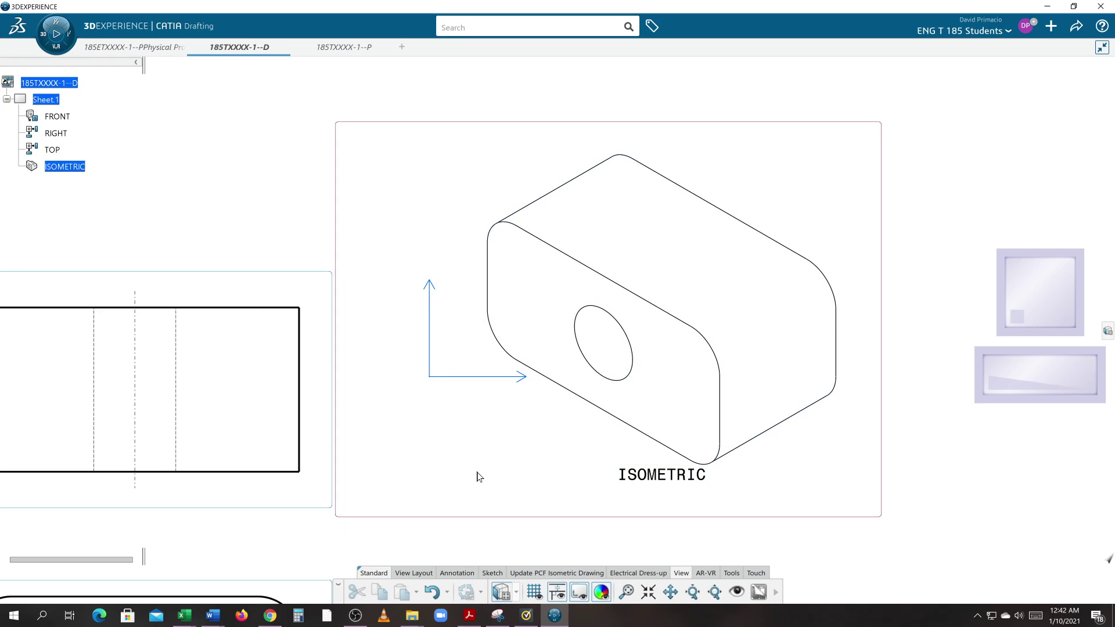
drag(391, 144, 863, 475)
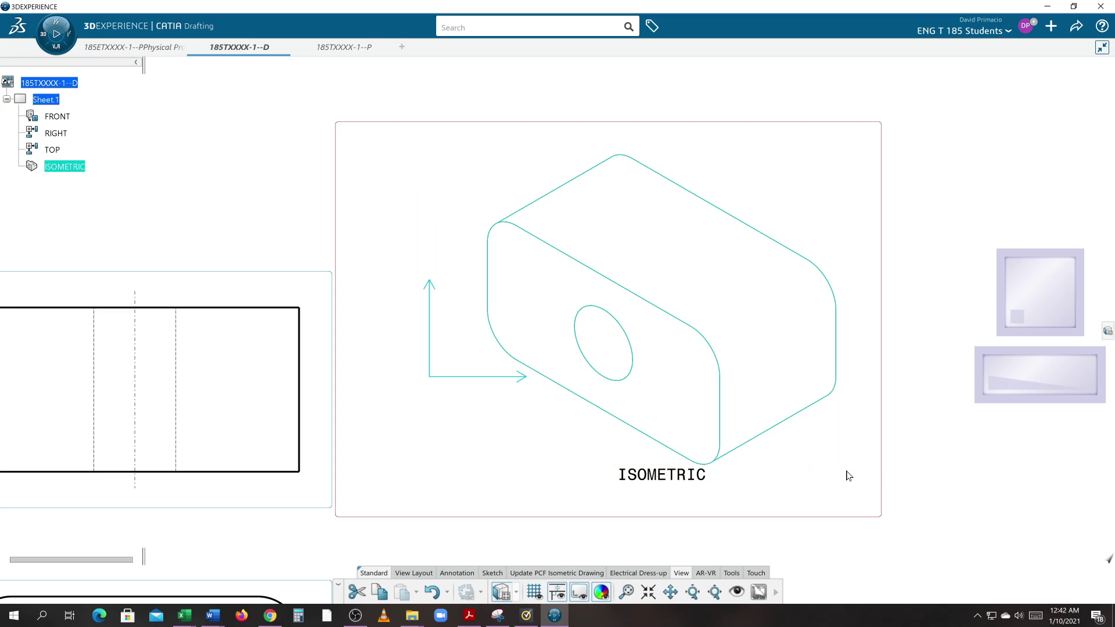
right_click(772, 433)
click(807, 351)
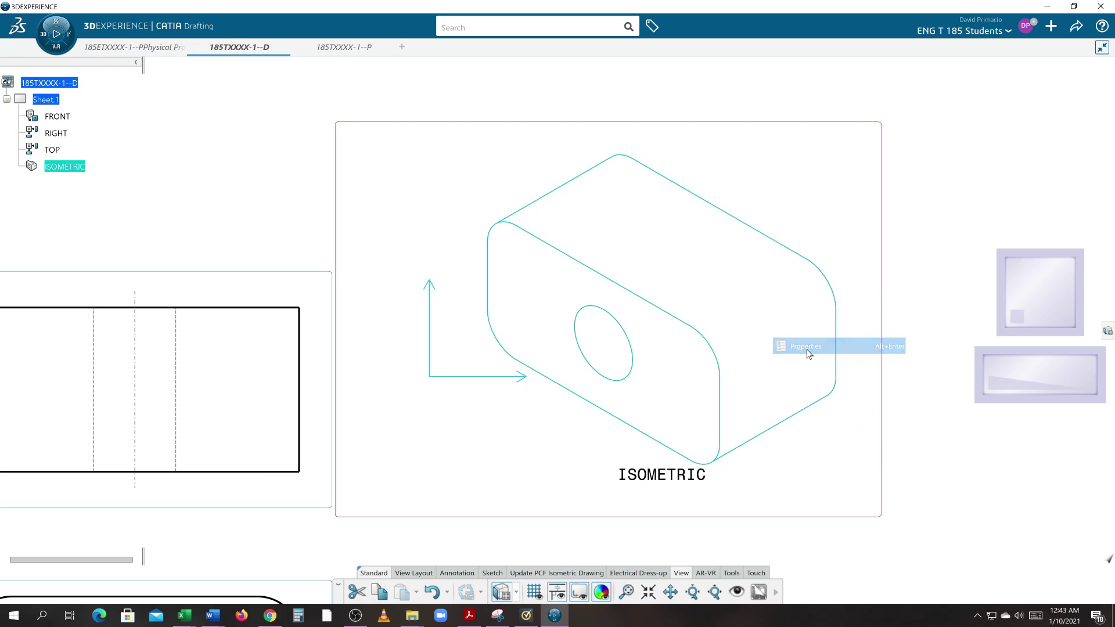
click(901, 177)
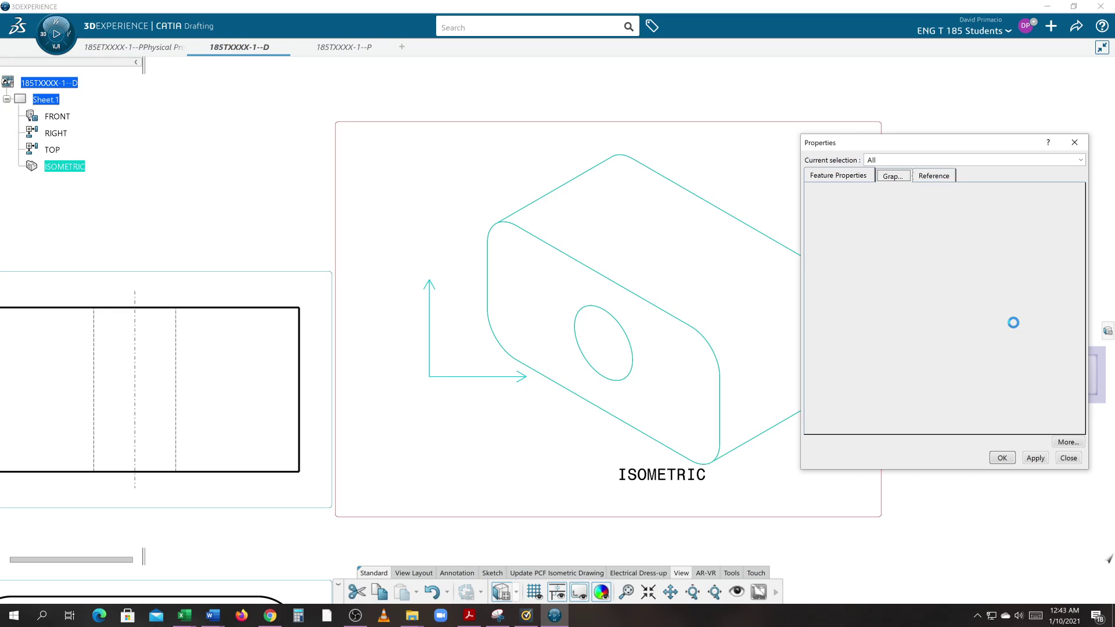
click(1004, 295)
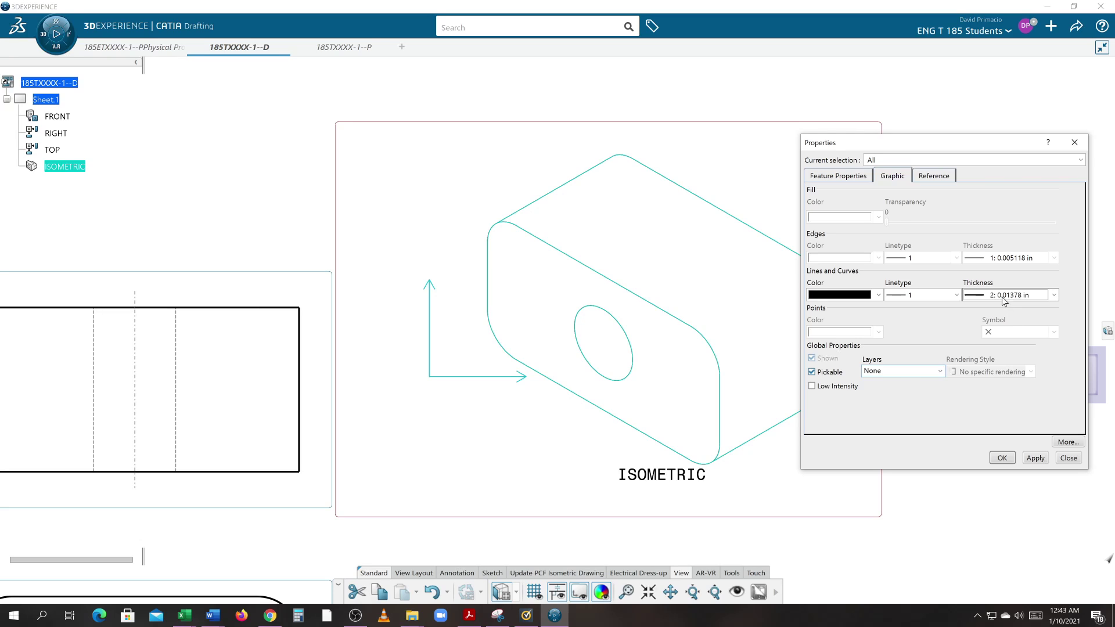
click(1004, 362)
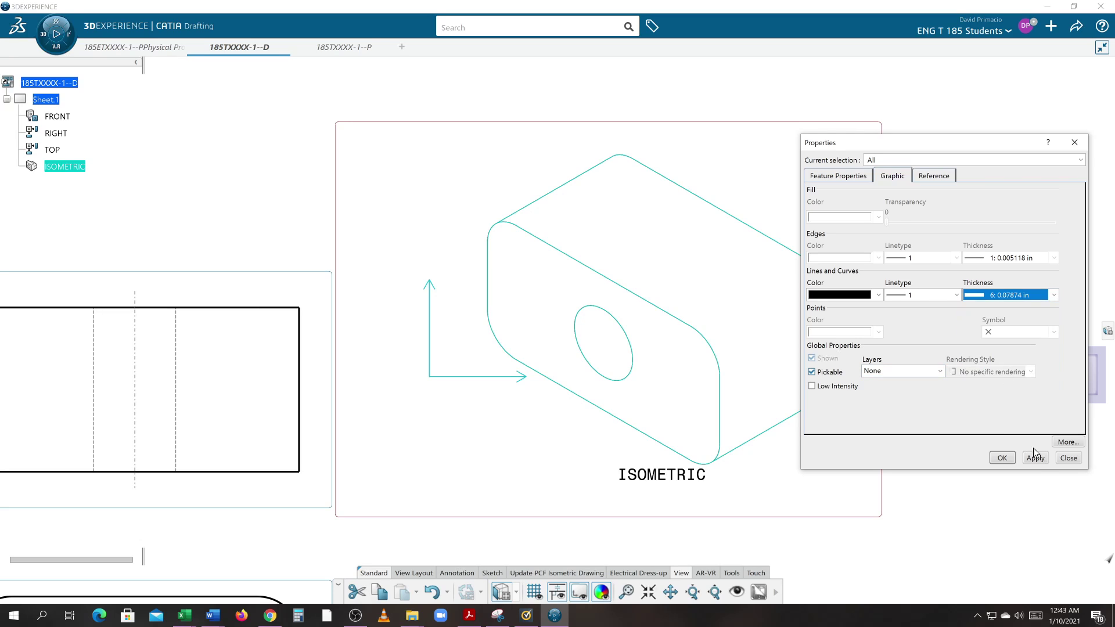
click(1002, 457)
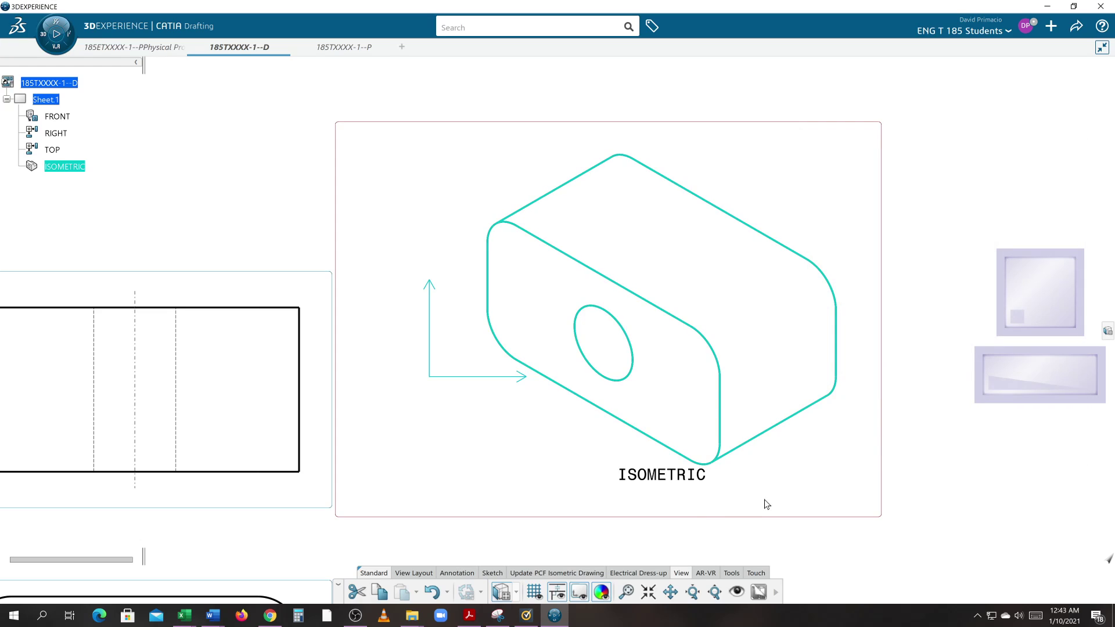
click(776, 505)
- Move the FRONT view with its aligned views slightly down and left, and shift the ISOMETRIC view the same way
mouse_move(776, 505)
middle_down()
mouse_move(786, 438)
mouse_move(788, 489)
mouse_move(774, 487)
mouse_move(774, 428)
mouse_move(783, 433)
middle_up()
middle_drag(724, 452, 740, 428)
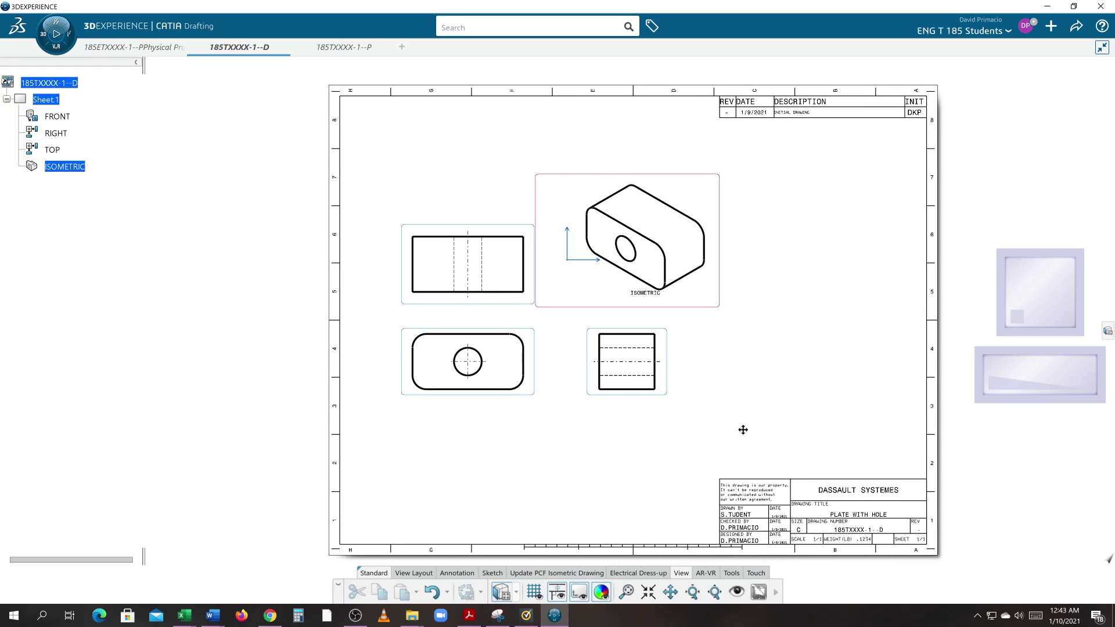
scroll(746, 432, up, 1)
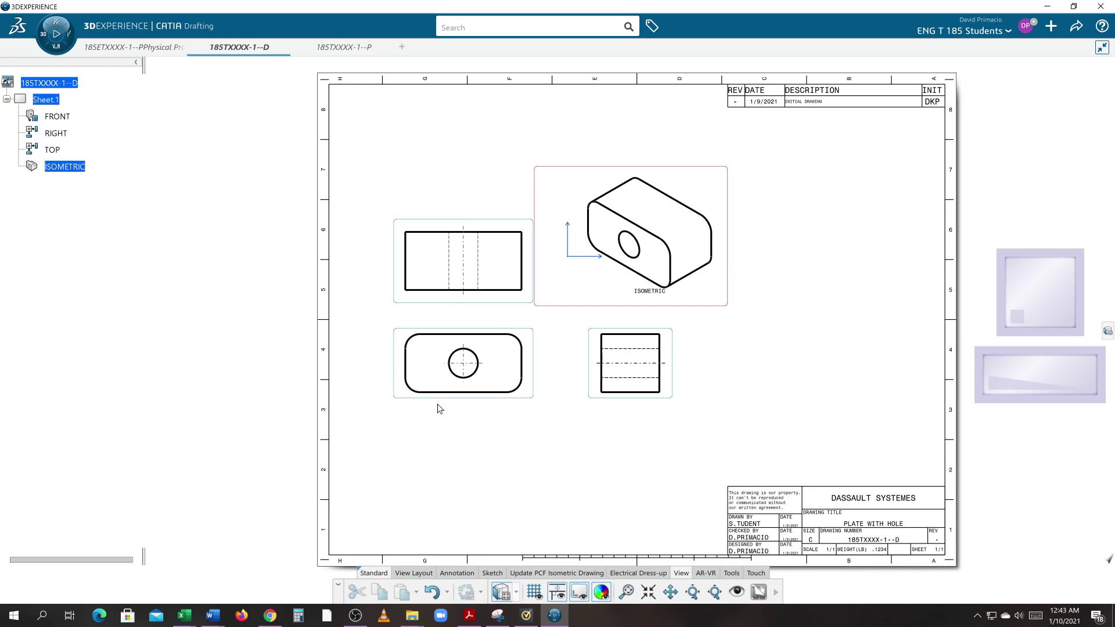
drag(439, 399, 445, 424)
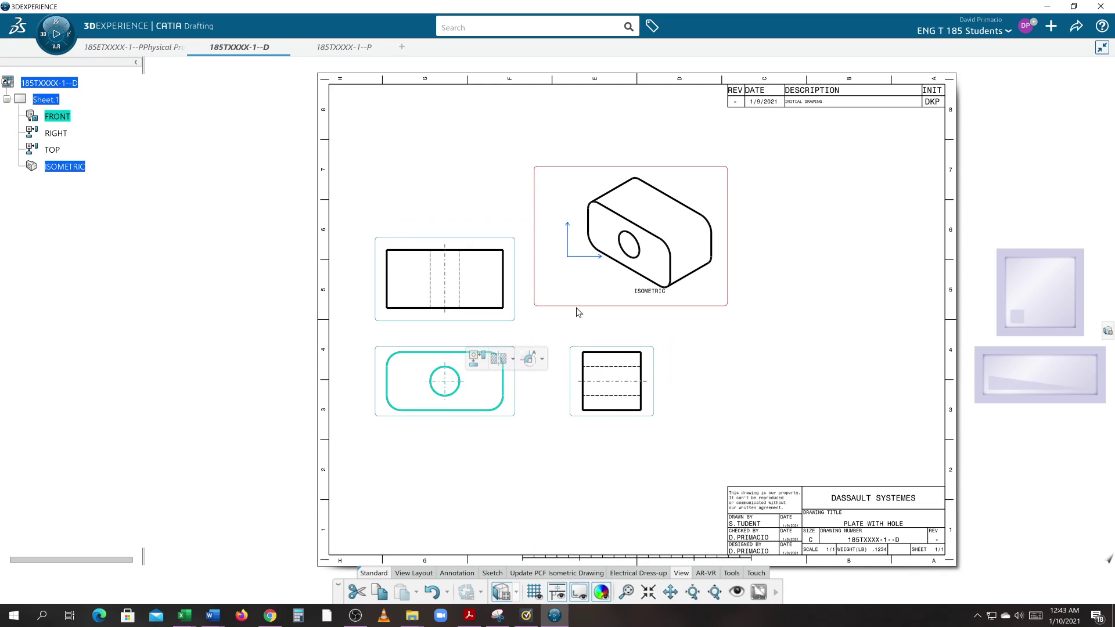
drag(580, 309, 555, 322)
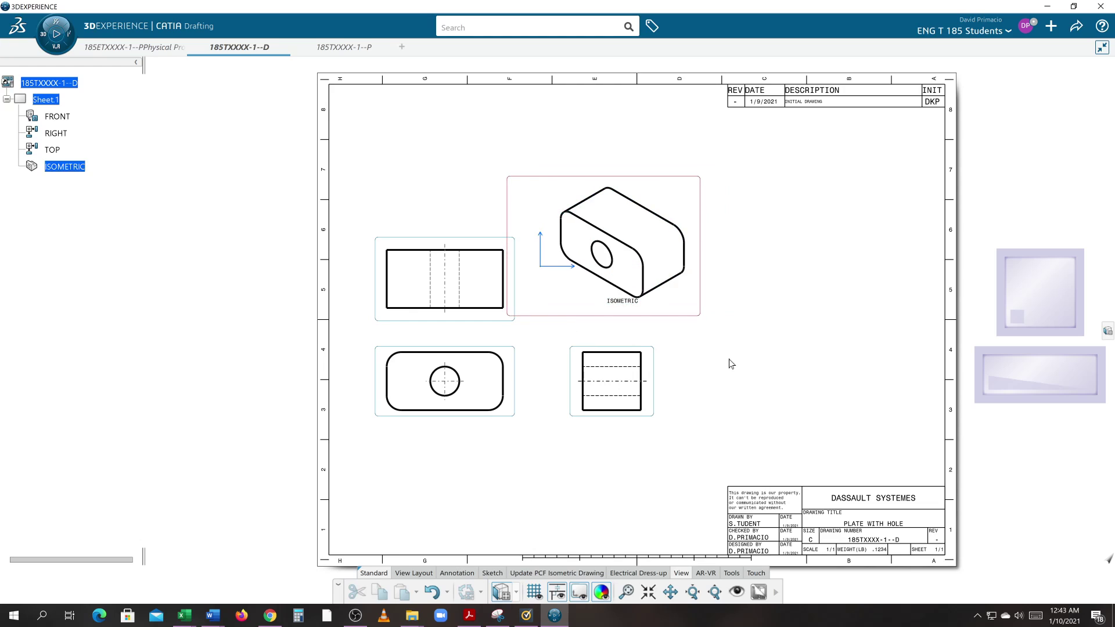
- Sketch a nearly vertical line about 12.8 in long from the title block's upper-left corner to the revision block's lower-left corner
mouse_move(563, 434)
middle_down()
mouse_move(540, 470)
mouse_move(540, 505)
middle_up()
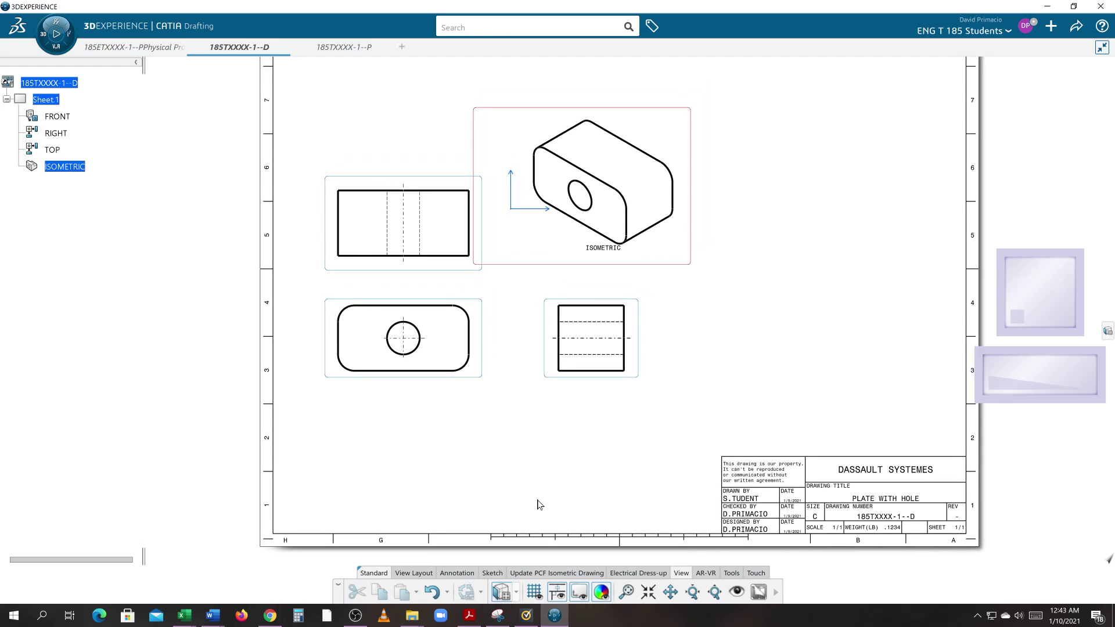
click(492, 574)
click(518, 592)
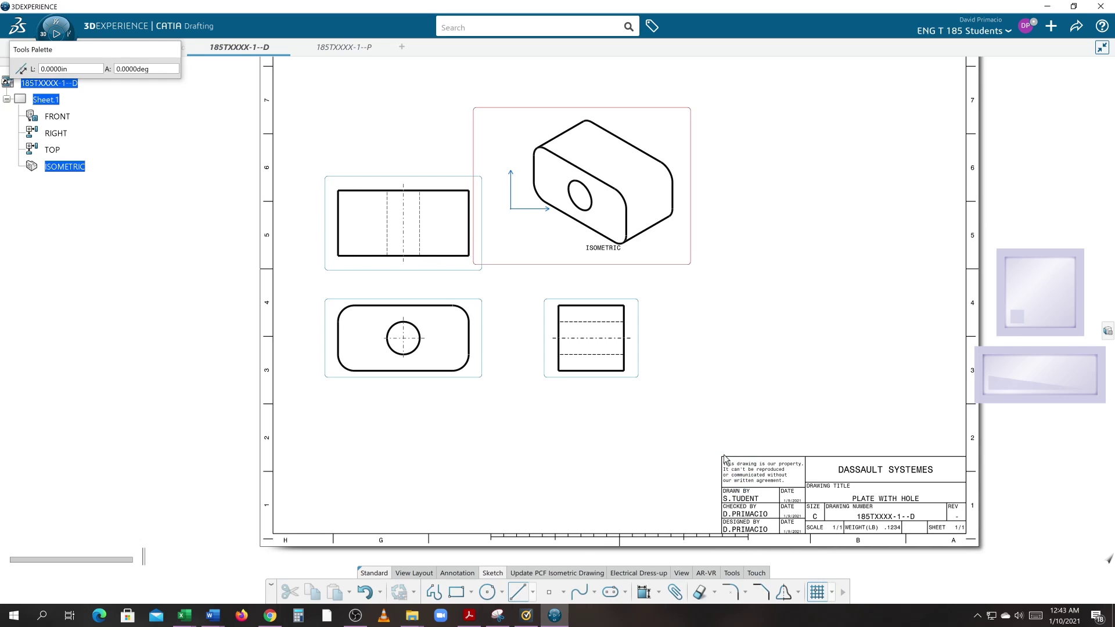
click(722, 457)
middle_drag(724, 372, 724, 448)
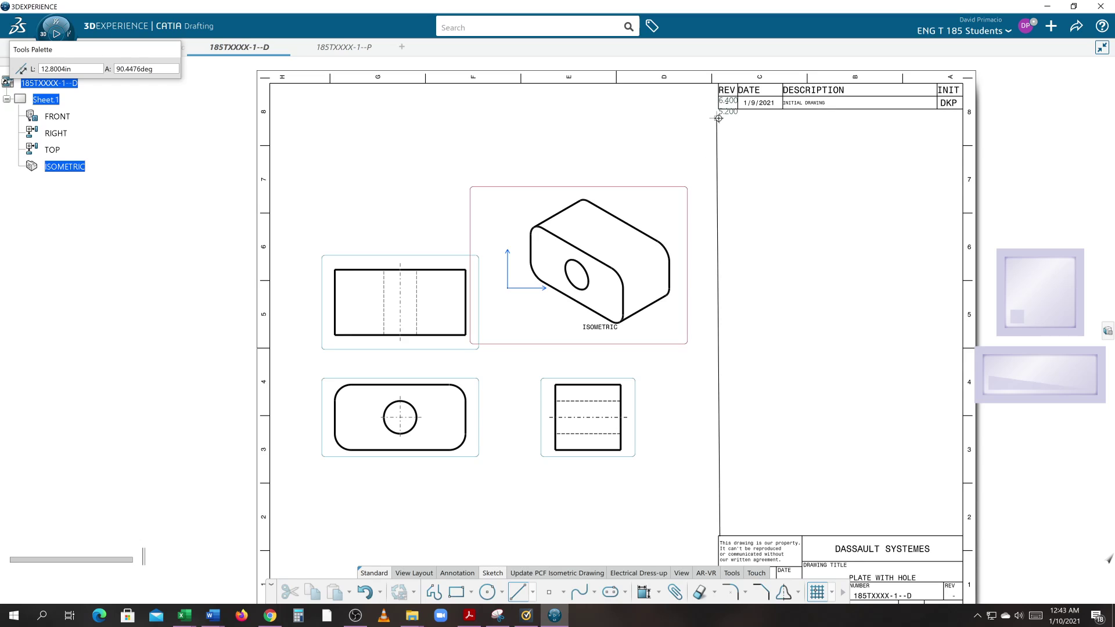
click(718, 145)
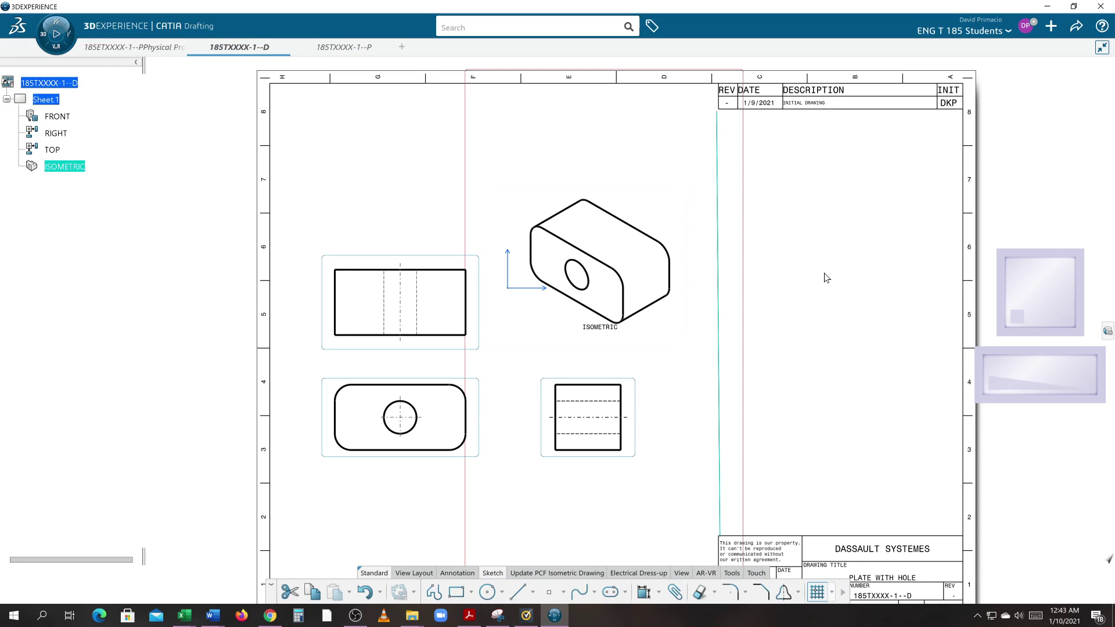
click(829, 315)
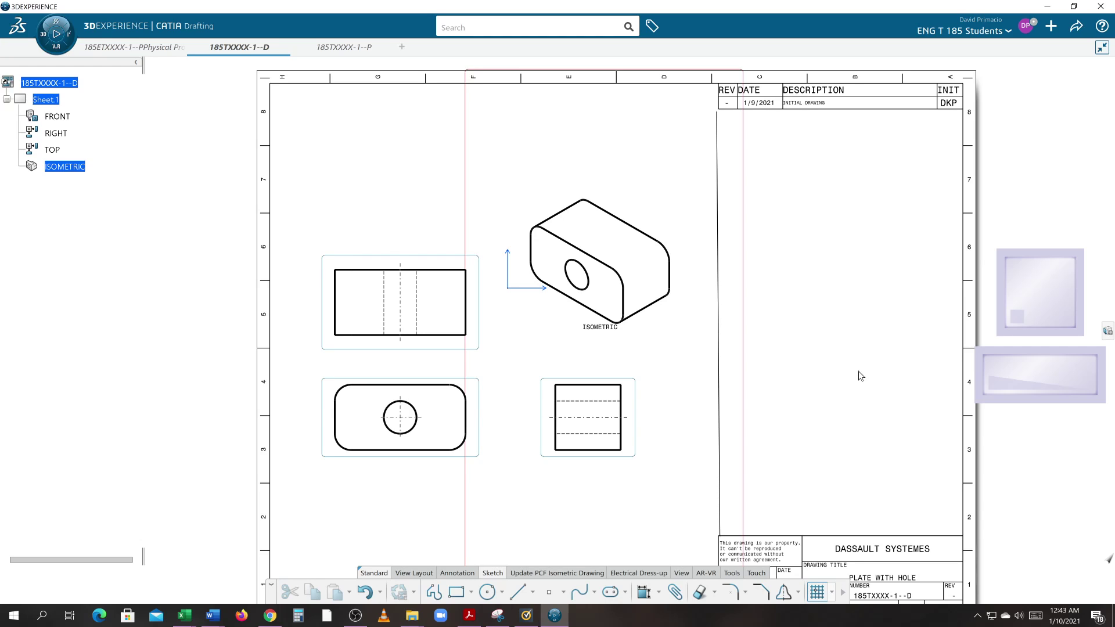
- Delete the long vertical line between the title block and the revision block
mouse_move(830, 451)
middle_down()
mouse_move(824, 376)
mouse_move(826, 389)
middle_up()
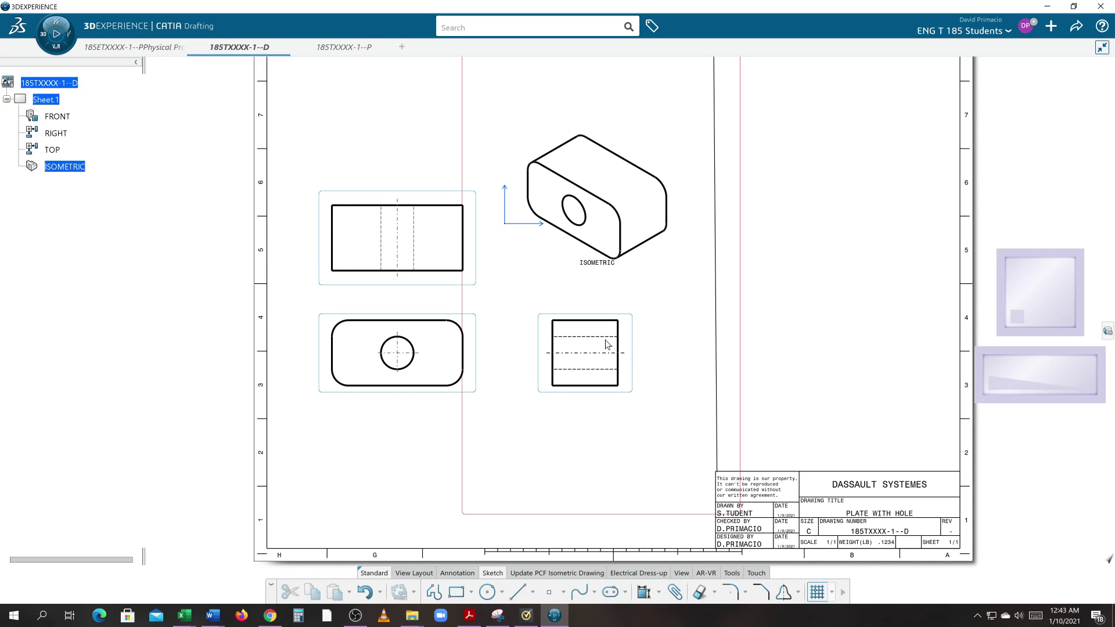
middle_drag(651, 340, 652, 401)
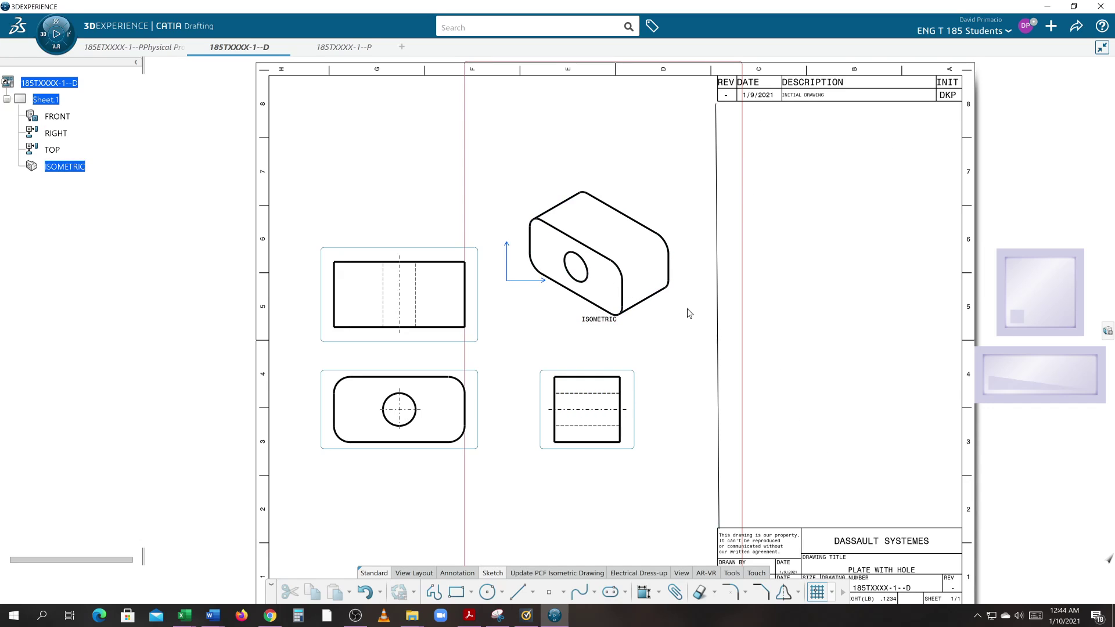
click(719, 281)
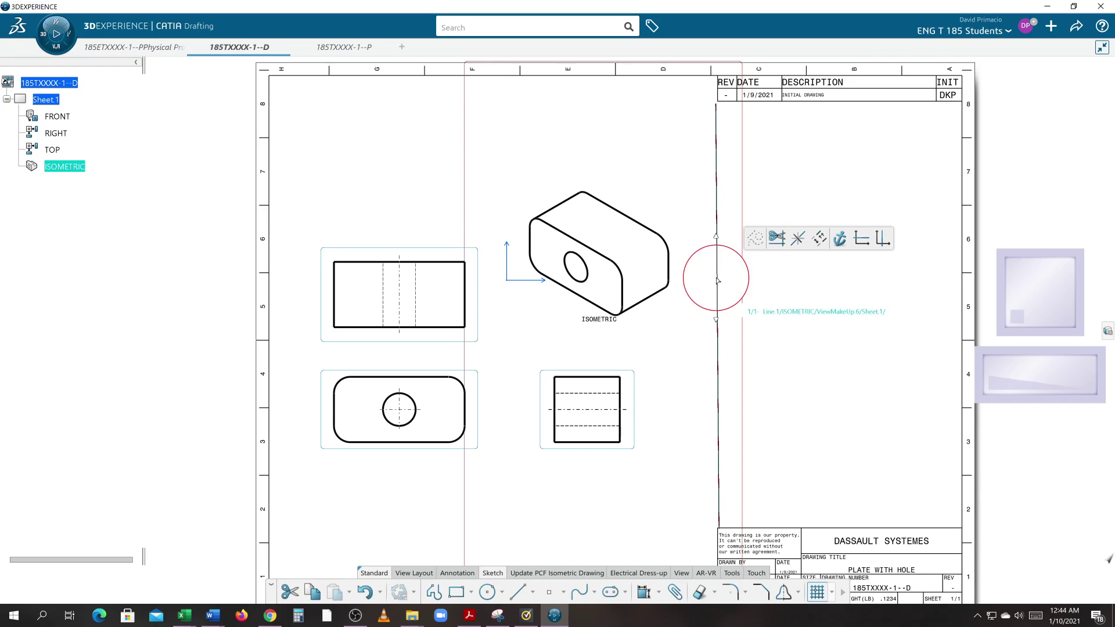
key(Delete)
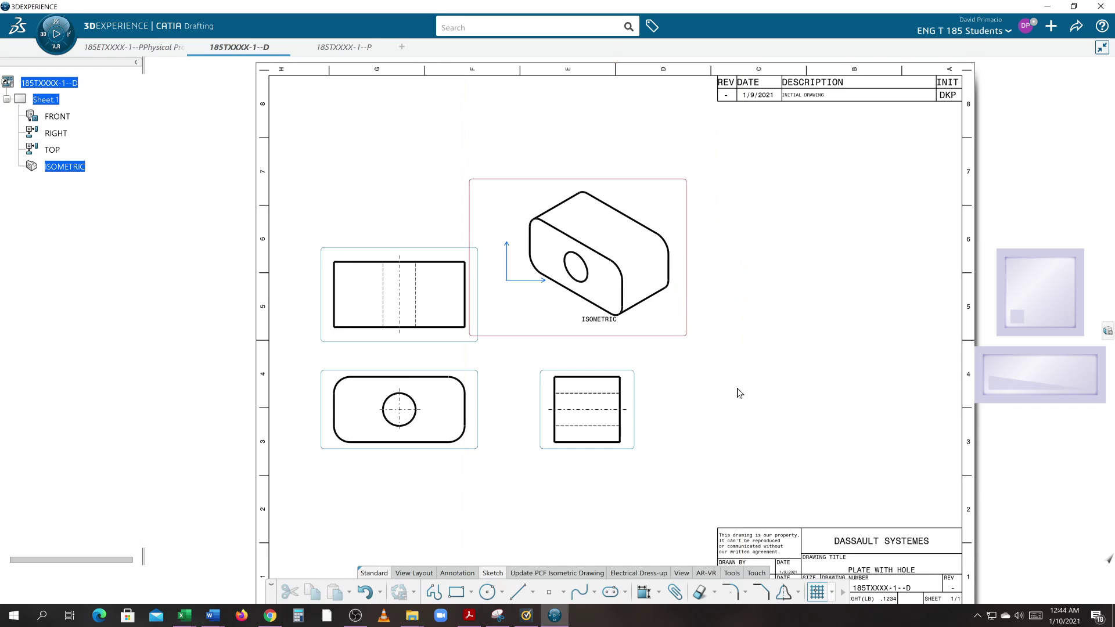
- Space out the orthographic views by moving FRONT slightly down and left, RIGHT farther right and TOP higher above FRONT
middle_drag(432, 438, 439, 421)
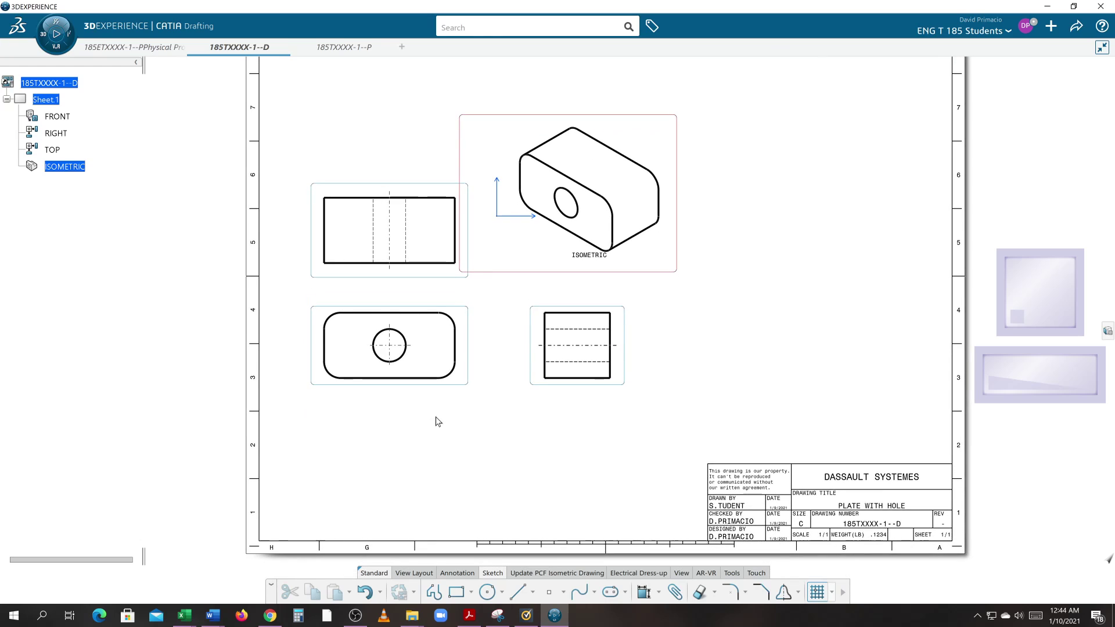
click(410, 390)
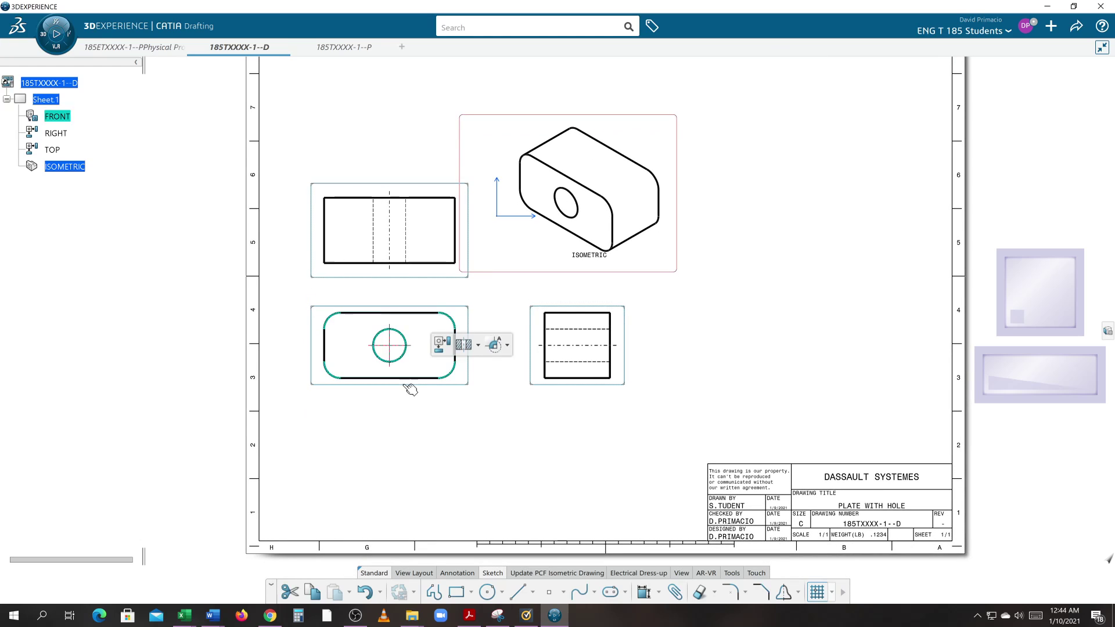
drag(406, 386, 396, 393)
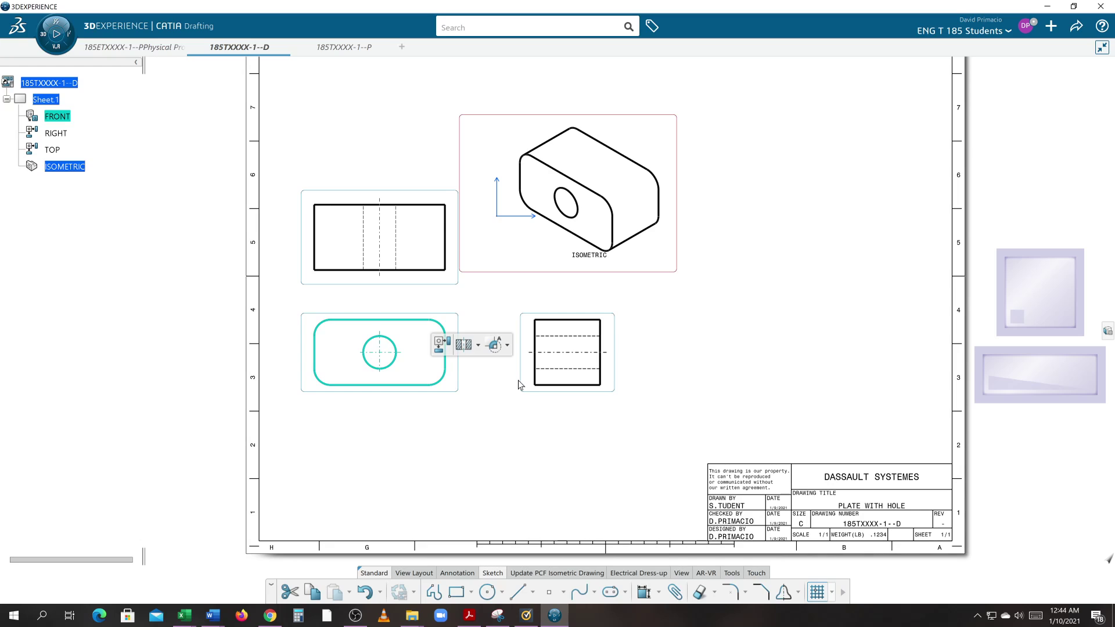
drag(530, 381, 550, 377)
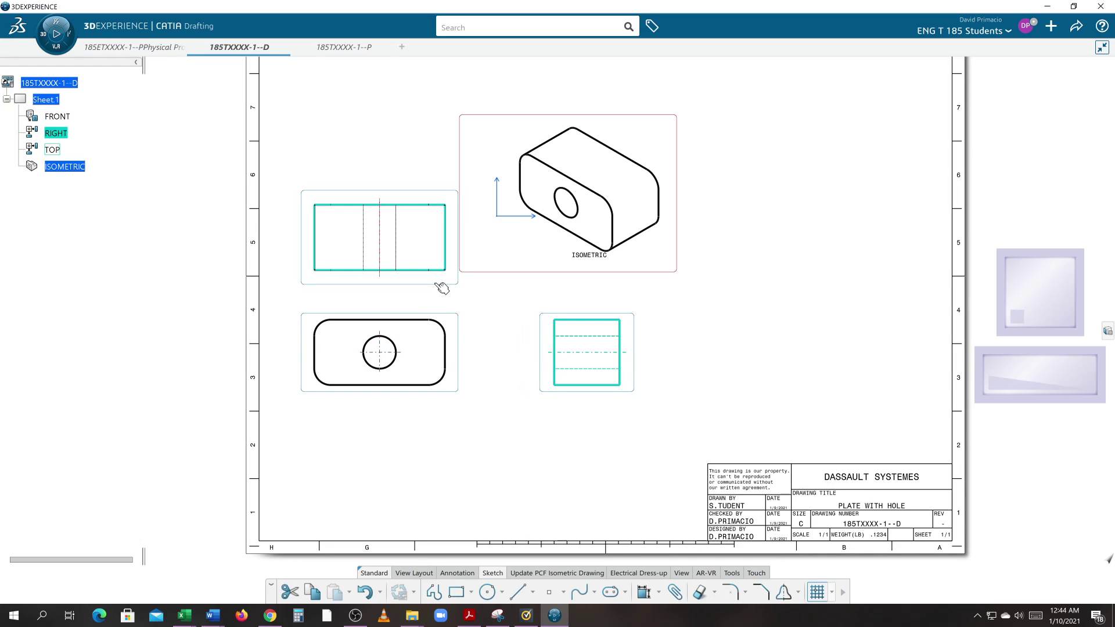
drag(441, 287, 440, 246)
click(505, 370)
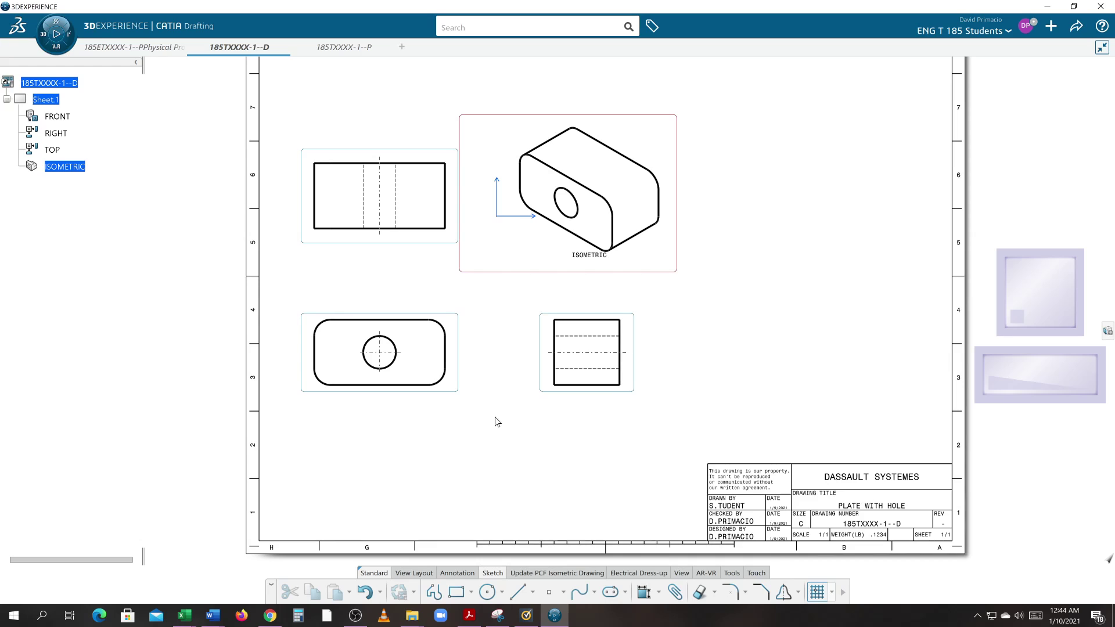
mouse_move(498, 422)
middle_down()
mouse_move(528, 483)
mouse_move(488, 461)
mouse_move(483, 441)
mouse_move(492, 460)
mouse_move(473, 463)
mouse_move(473, 451)
middle_up()
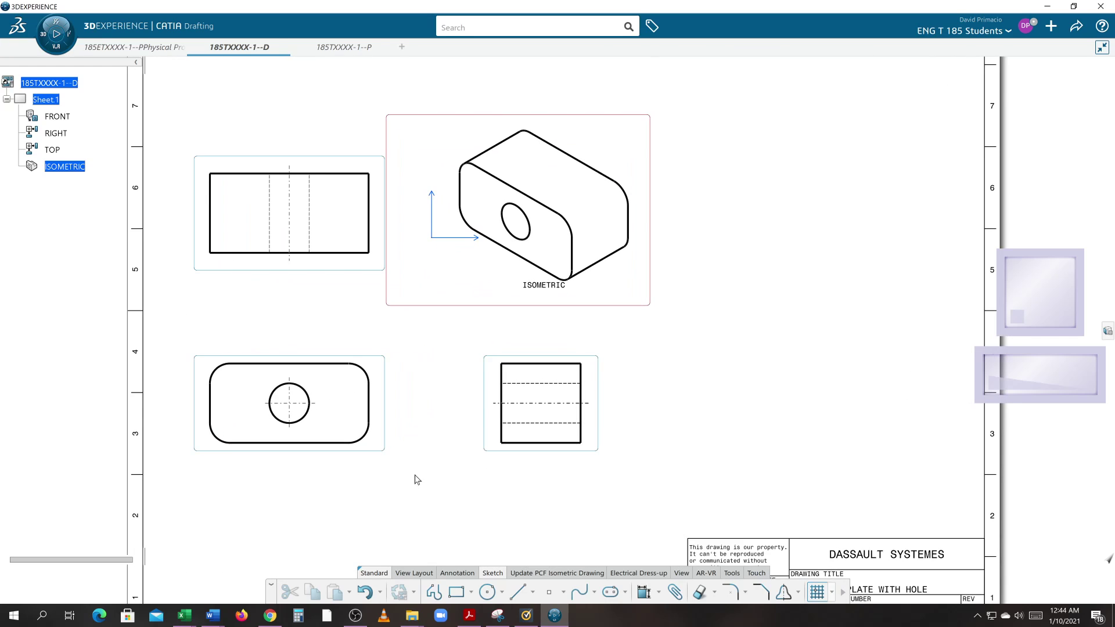
middle_drag(415, 479, 471, 480)
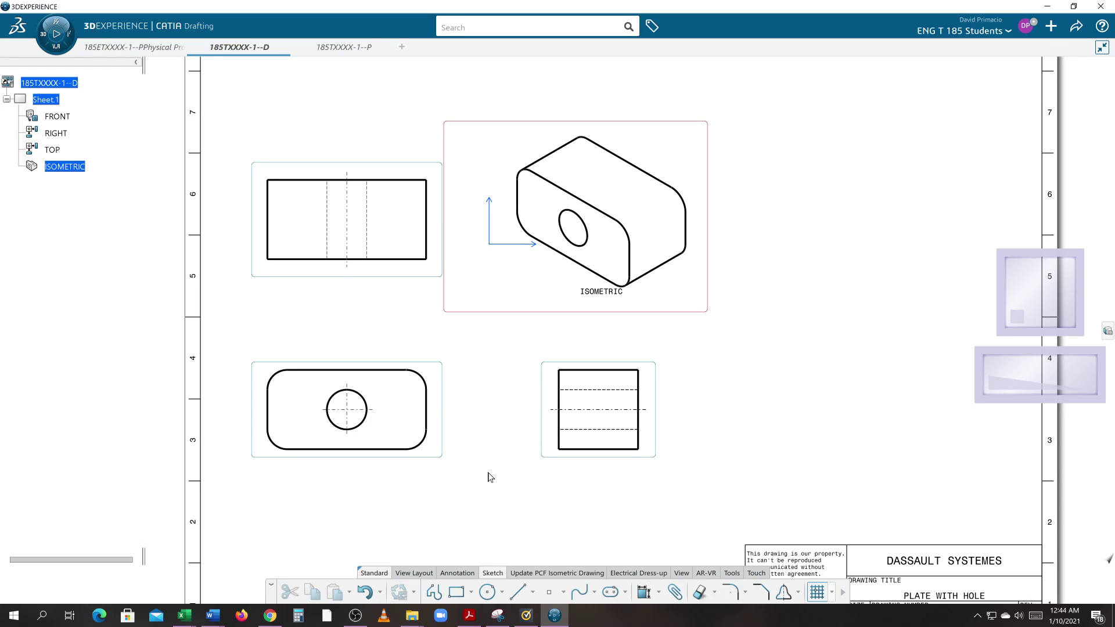
mouse_move(488, 478)
ctrl+middle_down()
mouse_move(507, 433)
mouse_move(516, 453)
mouse_move(557, 440)
mouse_move(536, 452)
ctrl+middle_up()
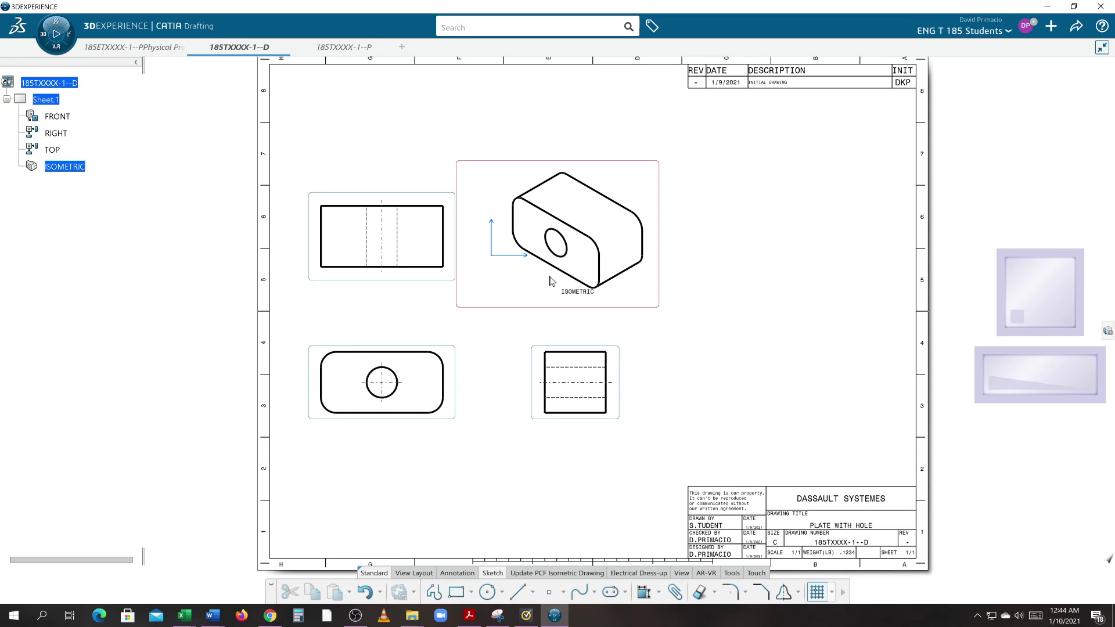
mouse_move(521, 461)
middle_down()
mouse_move(511, 430)
mouse_move(495, 441)
mouse_move(516, 433)
middle_up()
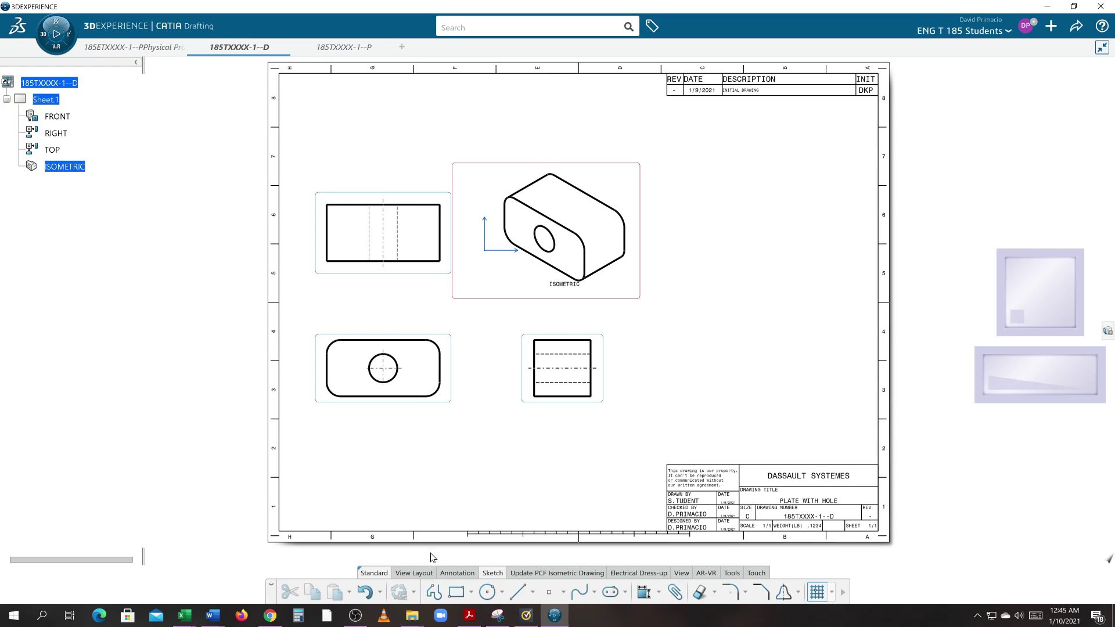
click(355, 615)
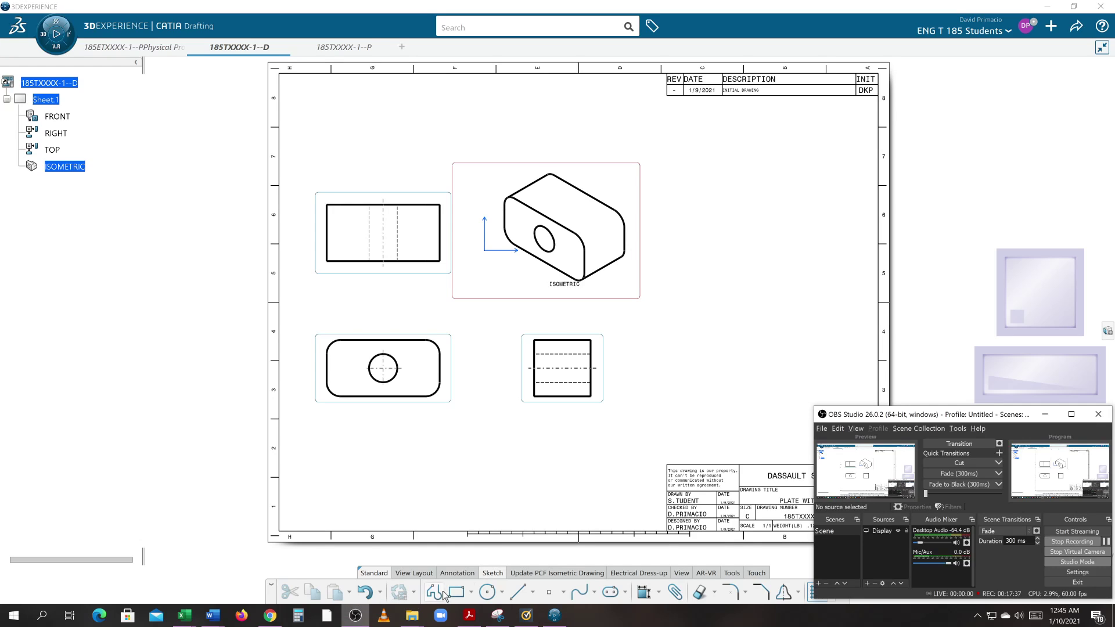